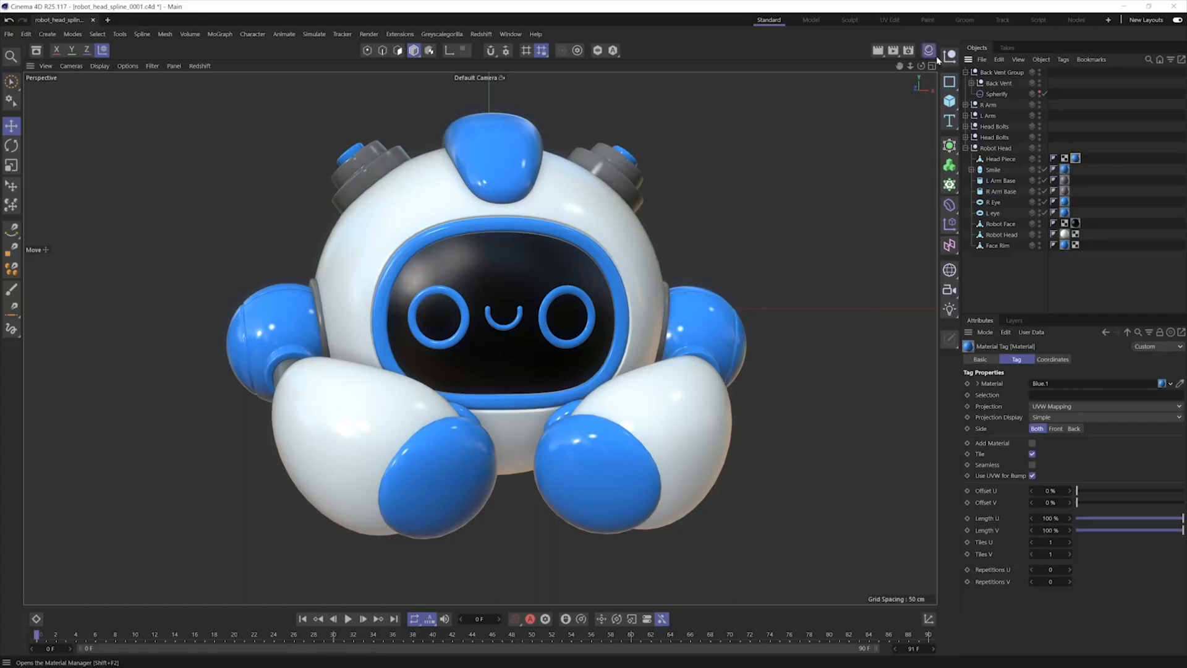
- Examine the color settings of the Blue.1 material used on the robot
{"action": "left_click", "coordinate": [929, 51]}
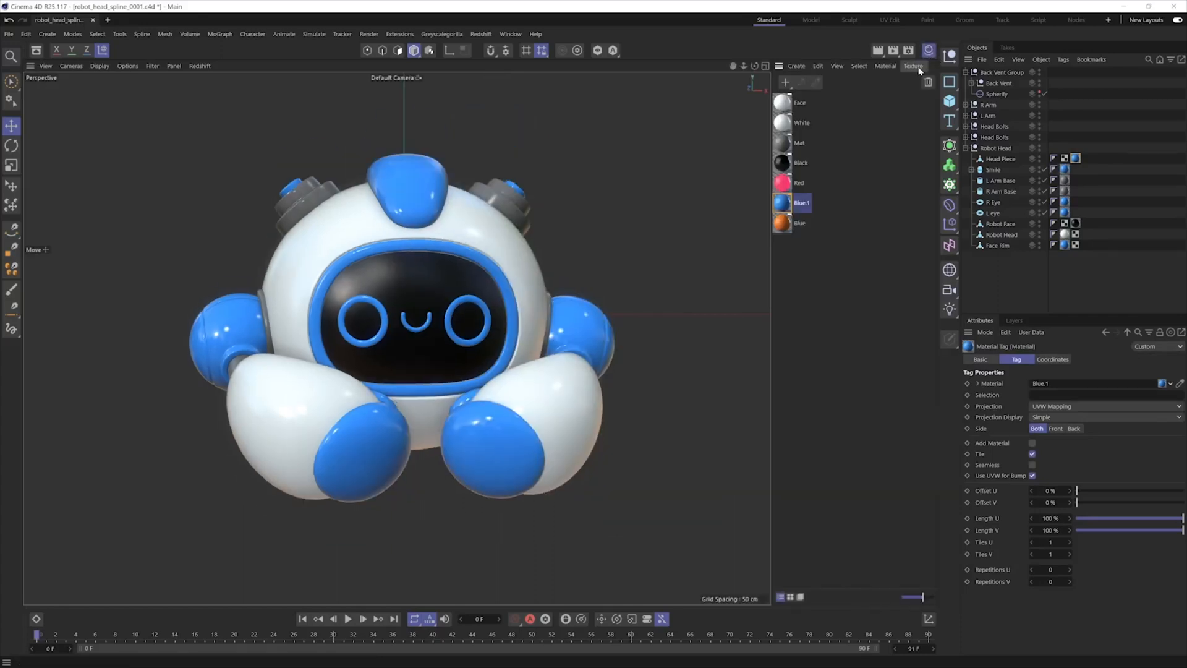
{"action": "double_click", "coordinate": [782, 203]}
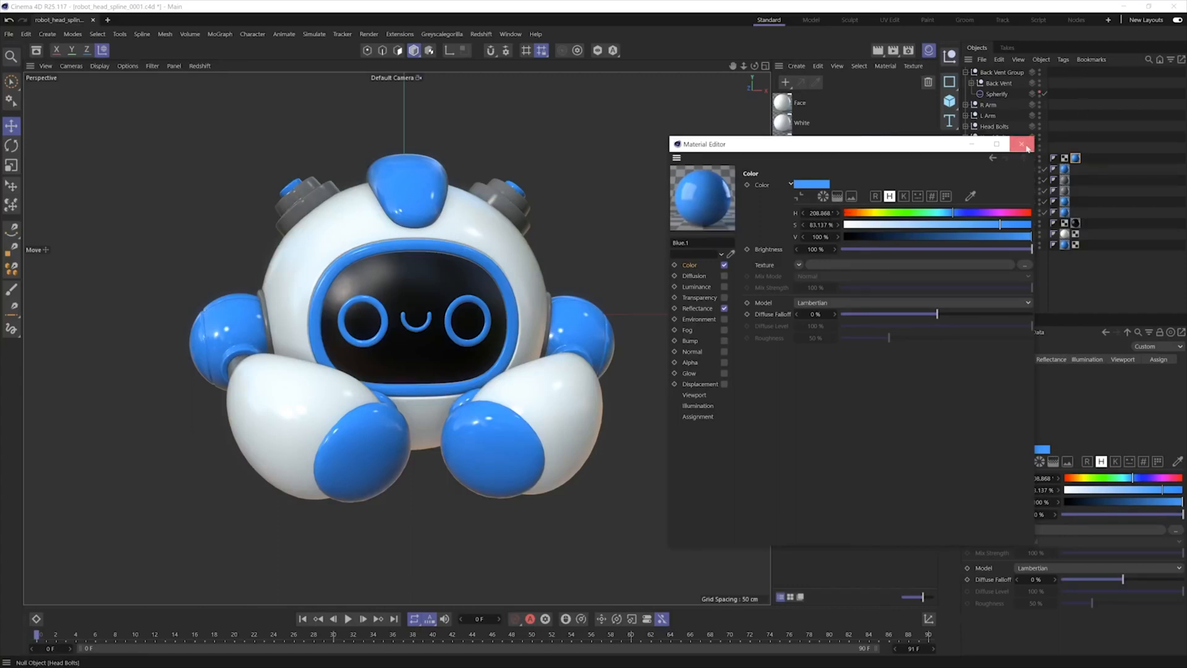
{"action": "left_click", "coordinate": [1023, 147]}
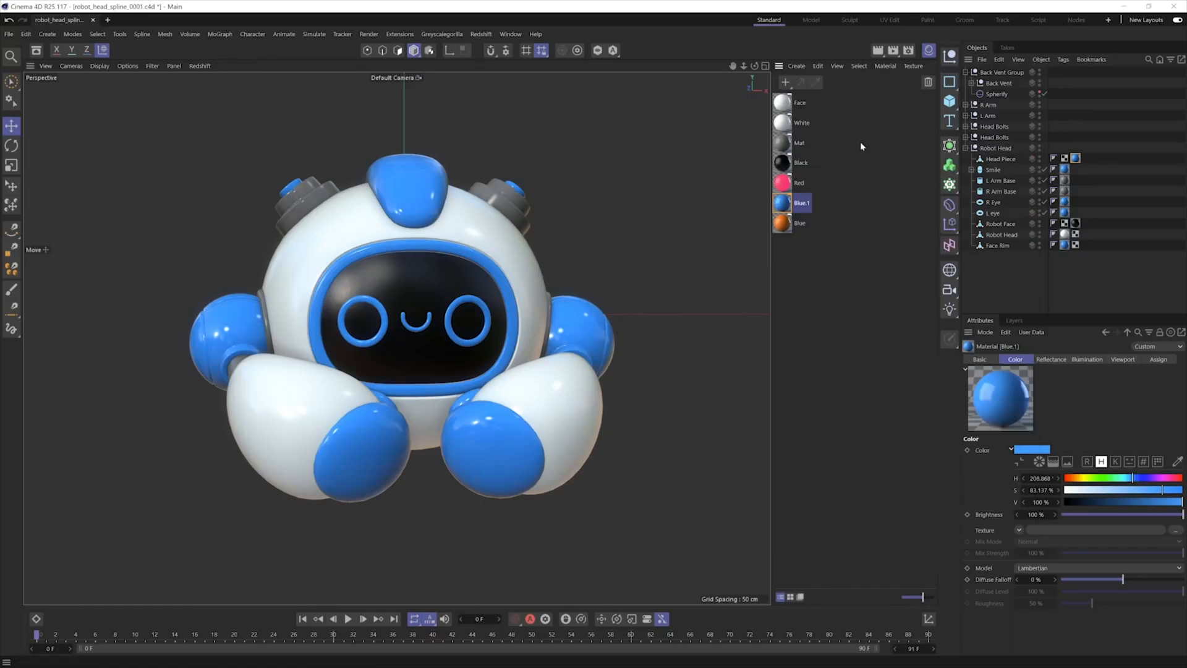
{"action": "left_click", "coordinate": [928, 50]}
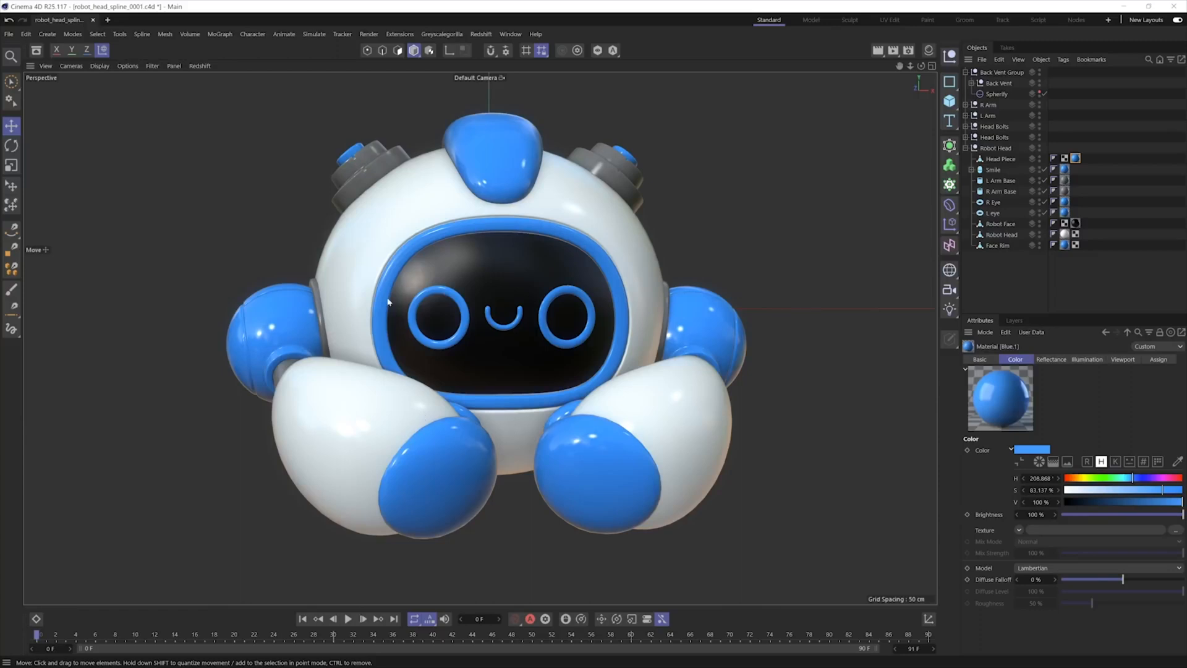
- Export the robot scene as an FBX file named spline_test, with baked subdivision surfaces and materials
{"action": "left_click", "coordinate": [8, 34]}
{"action": "mouse_move", "coordinate": [106, 260]}
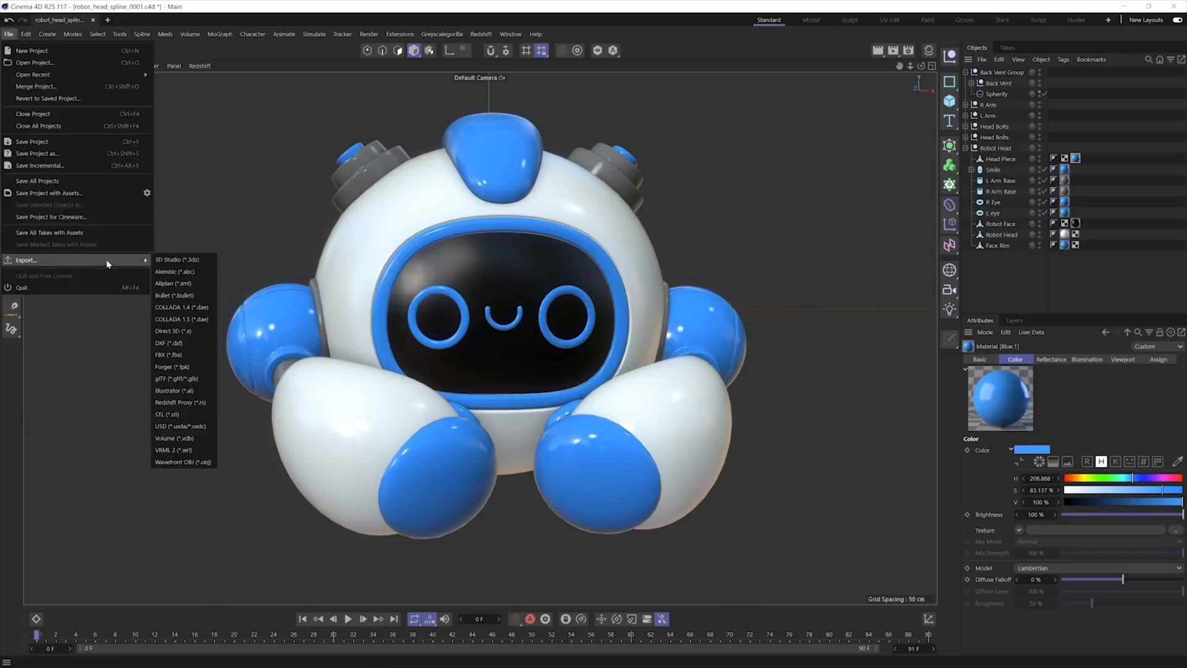
{"action": "left_click", "coordinate": [201, 357]}
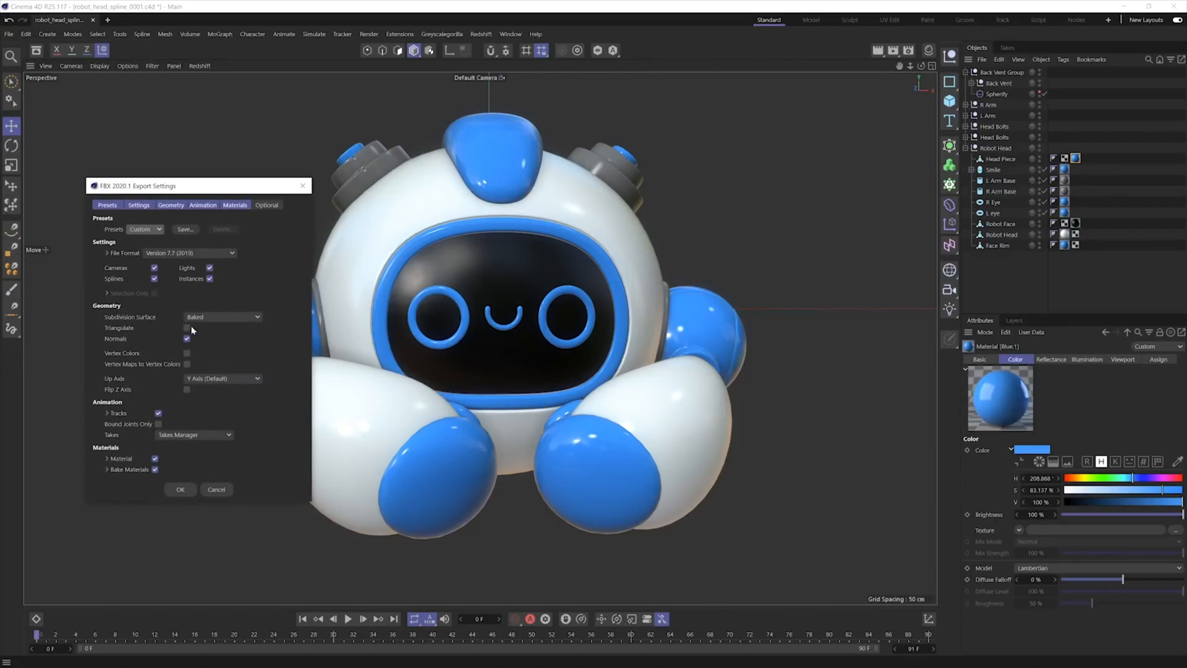
{"action": "left_click_drag", "start_coordinate": [186, 185], "coordinate": [306, 202]}
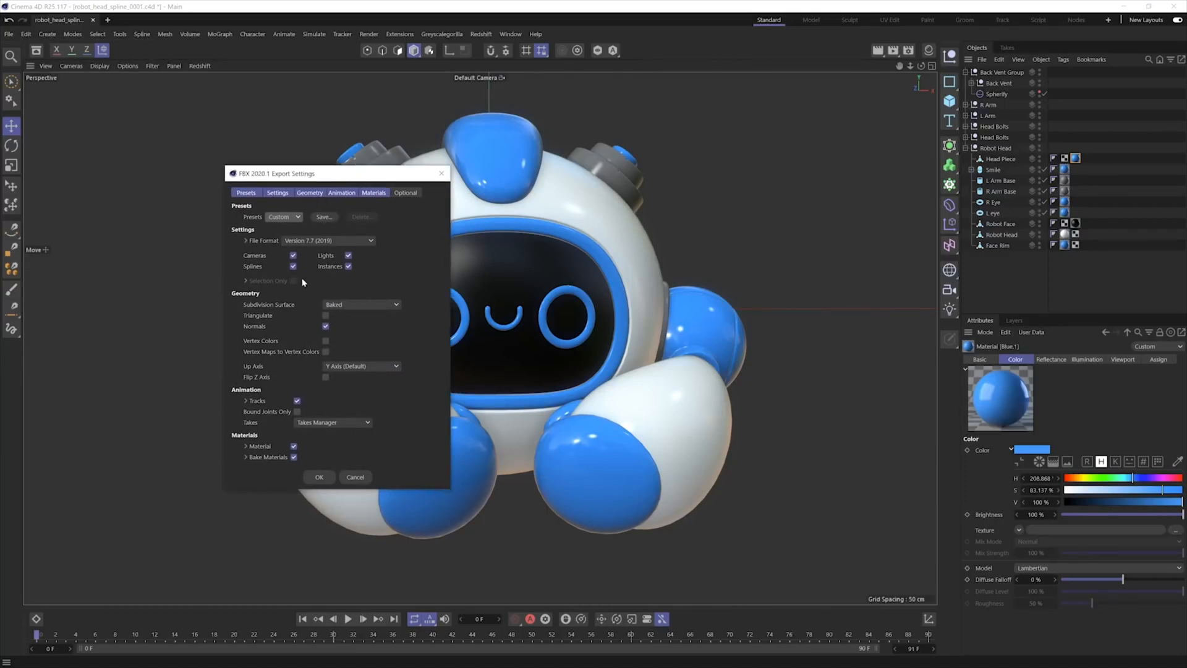
{"action": "left_click", "coordinate": [319, 477]}
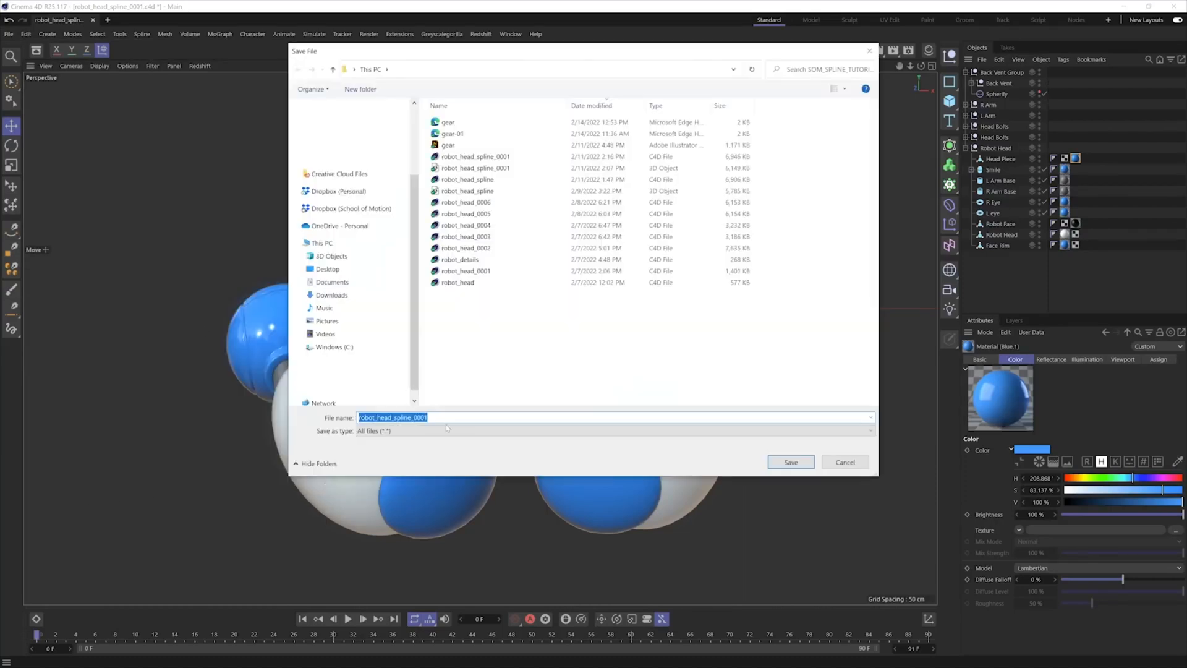
{"action": "type", "text": "spline_tes"}
{"action": "key", "text": "Return"}
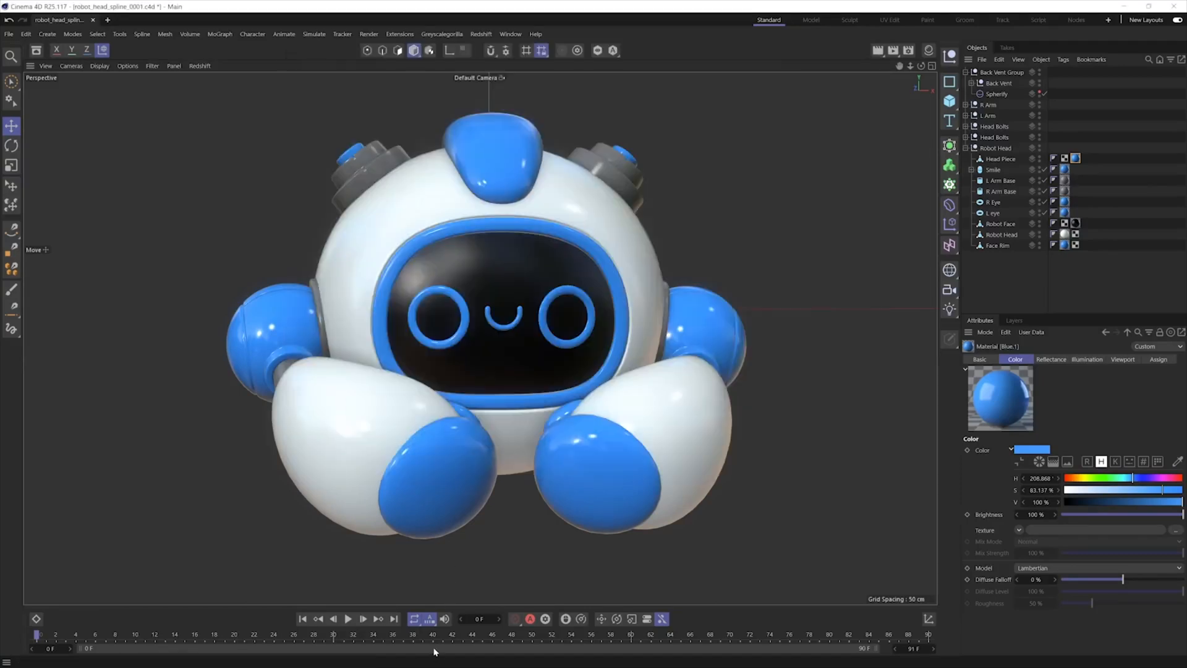
- Switch to Spline in the browser and save the open shapes file
{"action": "key", "text": "super"}
{"action": "mouse_move", "coordinate": [333, 656]}
{"action": "left_click", "coordinate": [392, 624]}
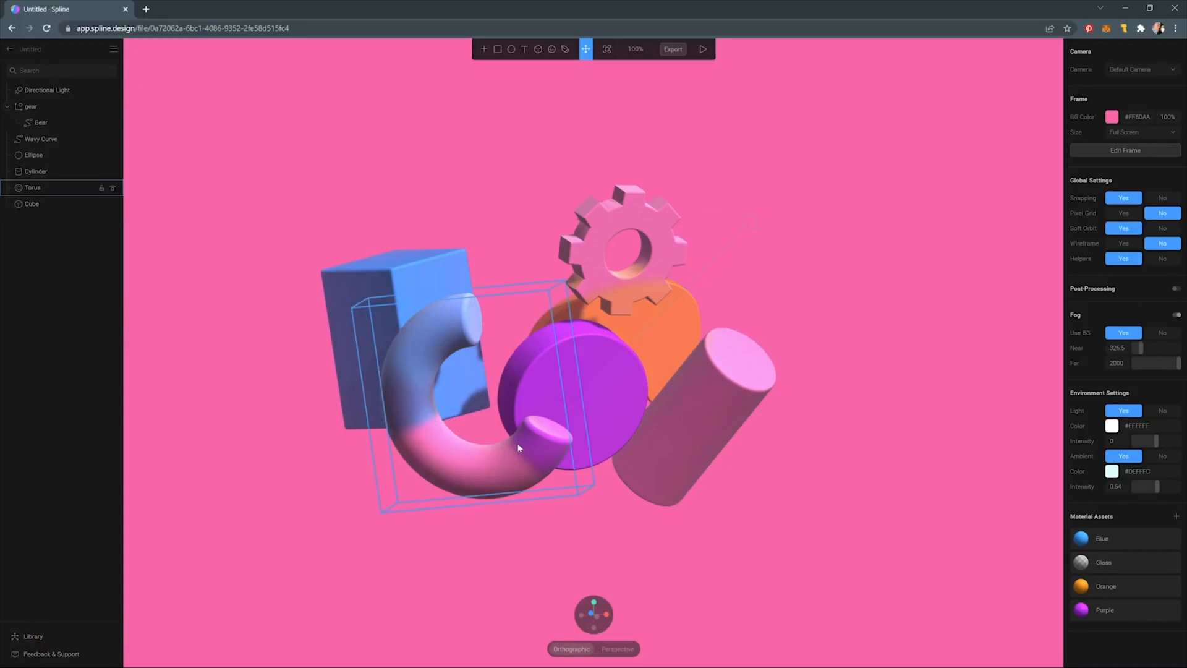
{"action": "left_click", "coordinate": [114, 49]}
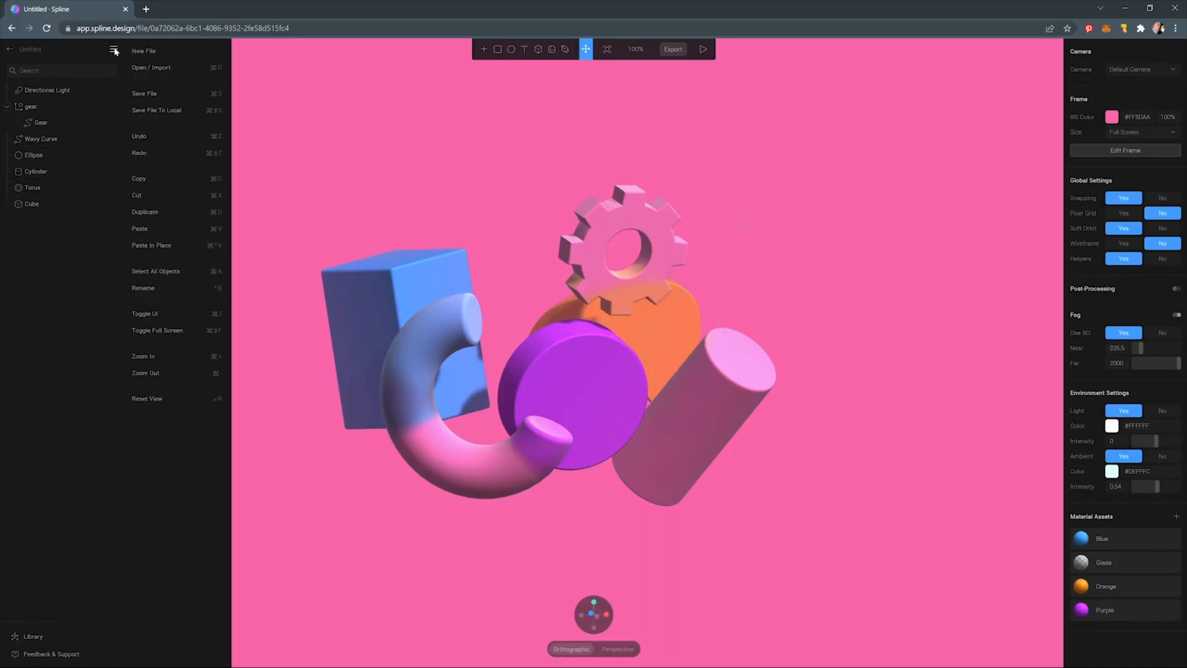
{"action": "left_click", "coordinate": [143, 93]}
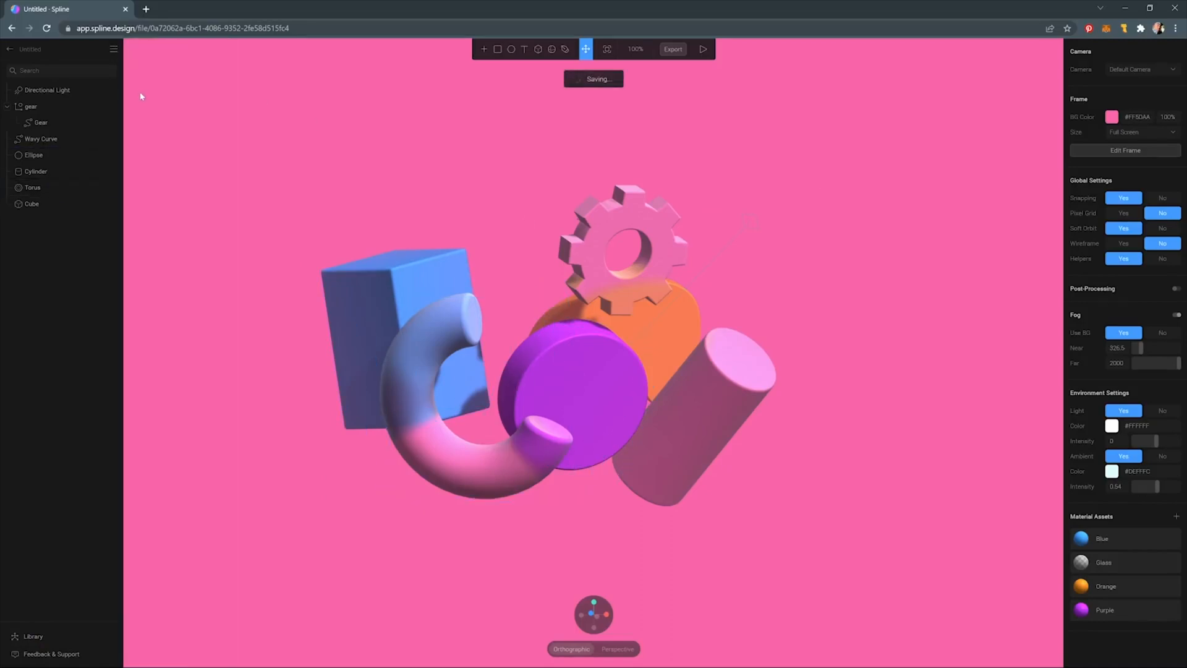
- Rename the shapes file as Awesome Shape 3D Yay Thing
{"action": "double_click", "coordinate": [32, 49]}
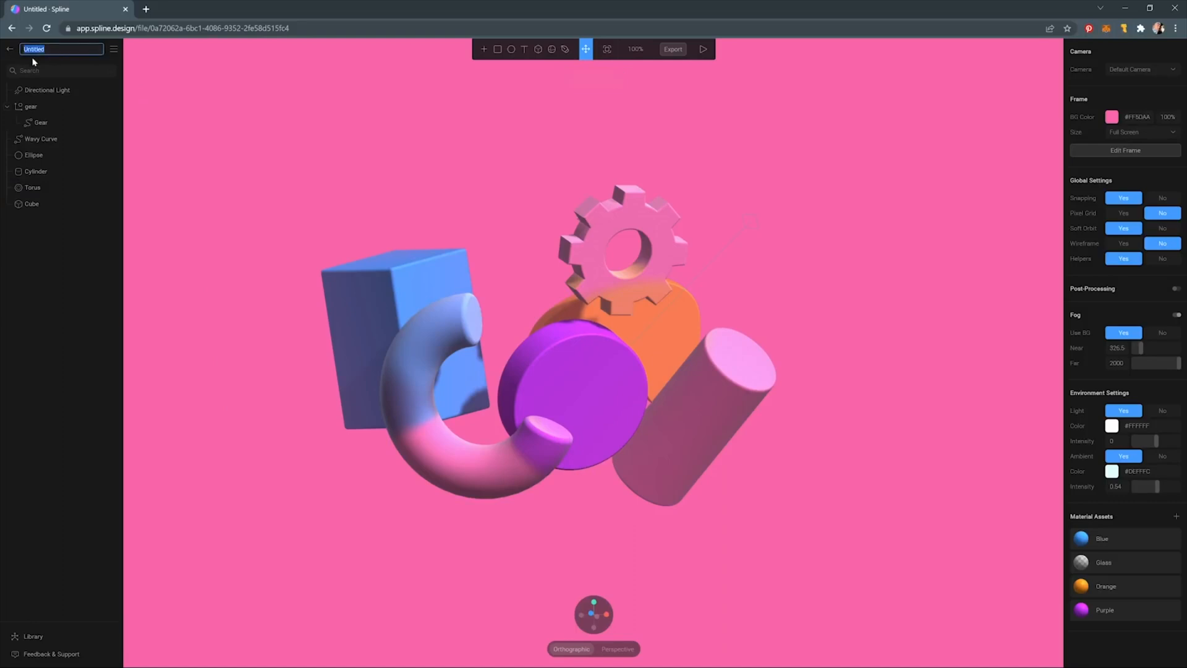
{"action": "type", "text": "Awesome Shape 3D Yay Thing"}
{"action": "key", "text": "Return"}
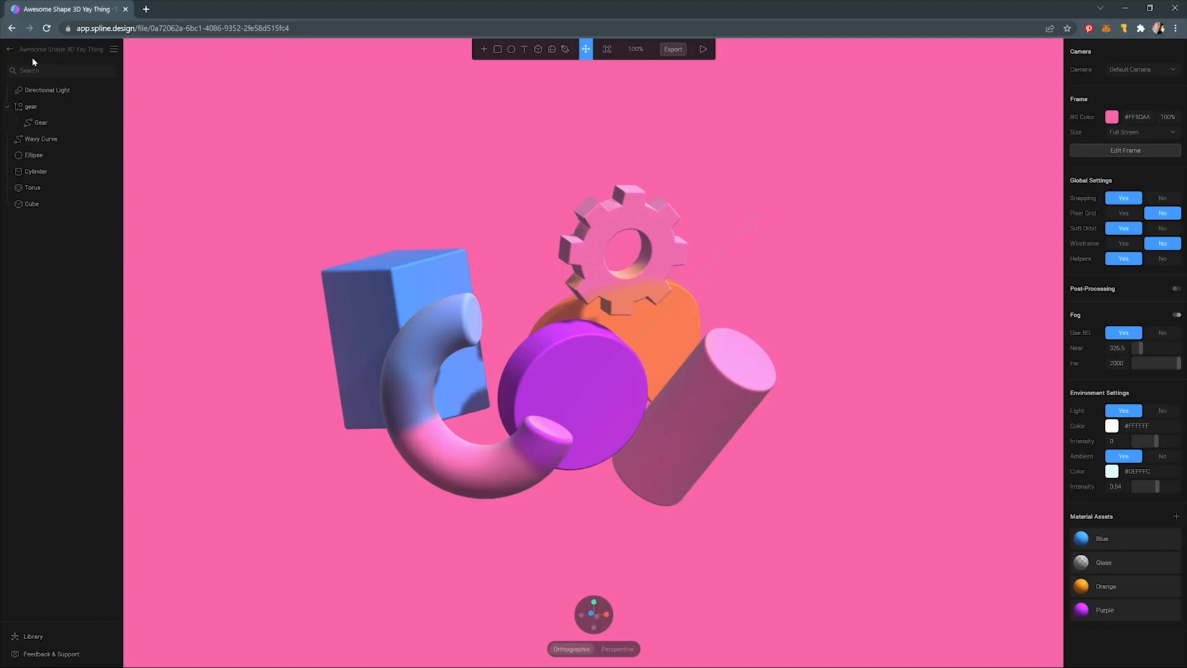
- Create a new Spline file from the file overview and name it Robot Boi
{"action": "left_click", "coordinate": [9, 49]}
{"action": "left_click", "coordinate": [38, 91]}
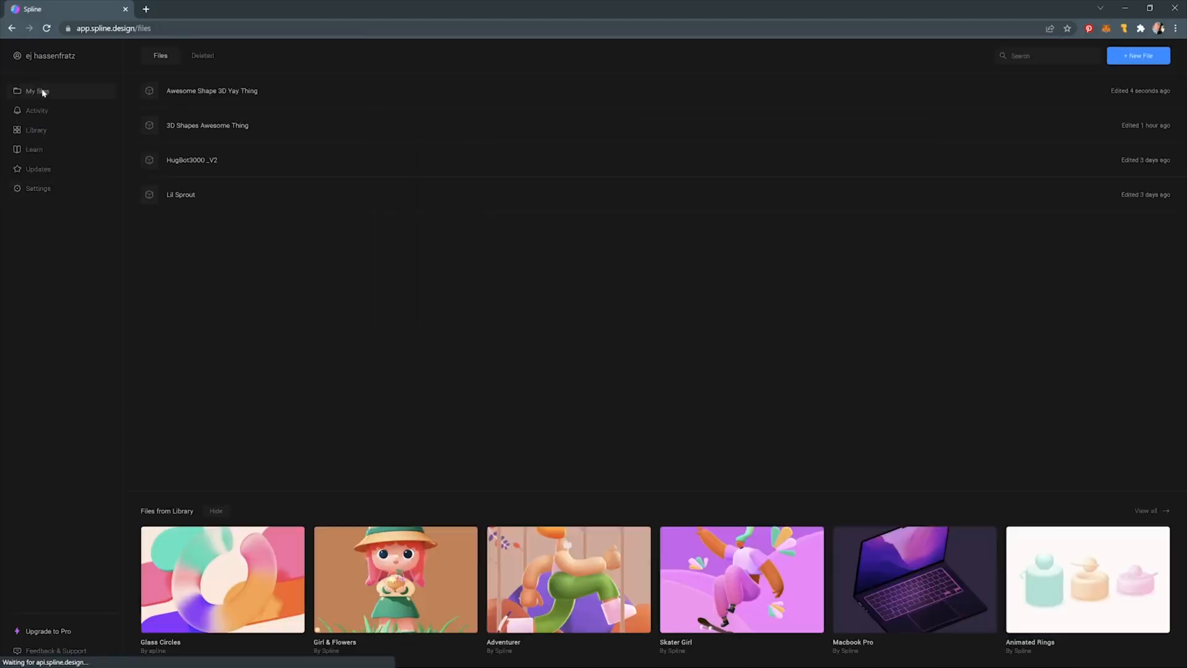
{"action": "left_click", "coordinate": [1138, 56]}
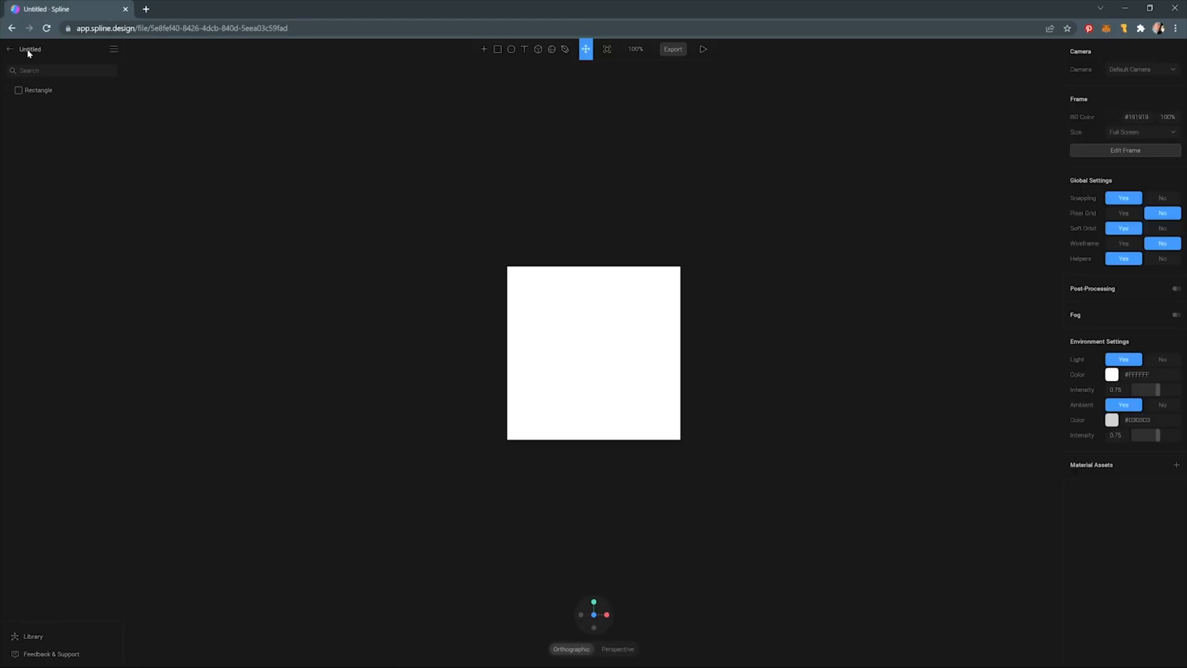
{"action": "double_click", "coordinate": [27, 51]}
{"action": "key", "text": "ctrl+a"}
{"action": "type", "text": "Robot Boi"}
{"action": "key", "text": "Return"}
- Delete the default rectangle and import the spline_test 3D file into the empty scene
{"action": "left_click", "coordinate": [69, 93]}
{"action": "key", "text": "Delete"}
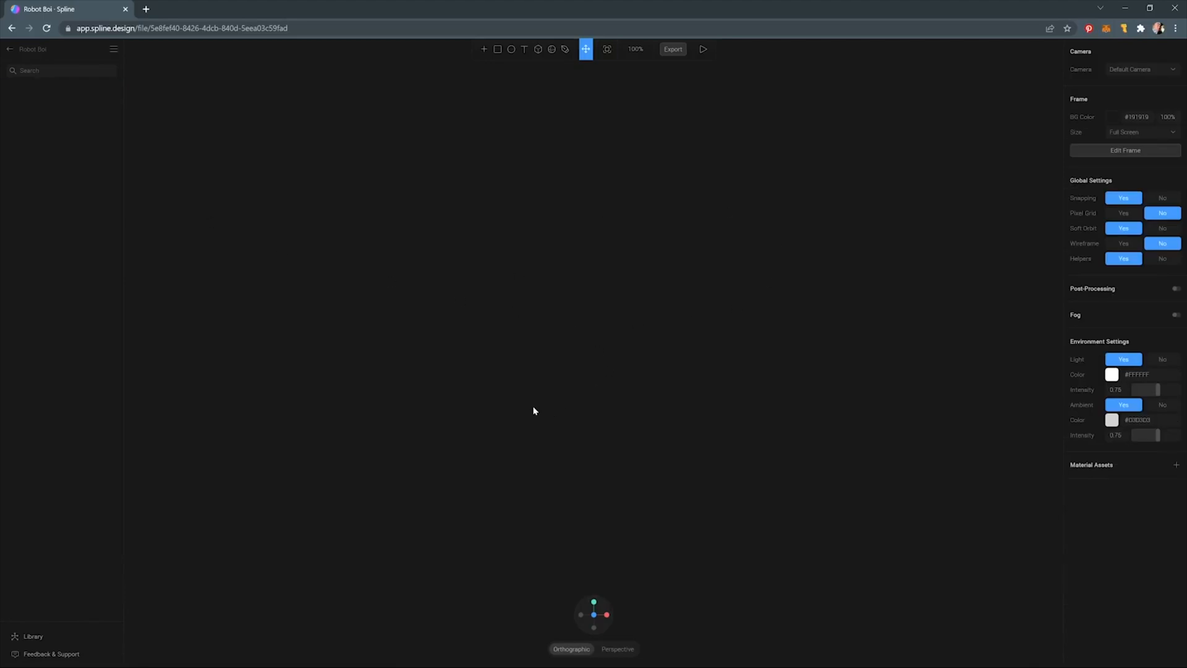
{"action": "left_click", "coordinate": [114, 49]}
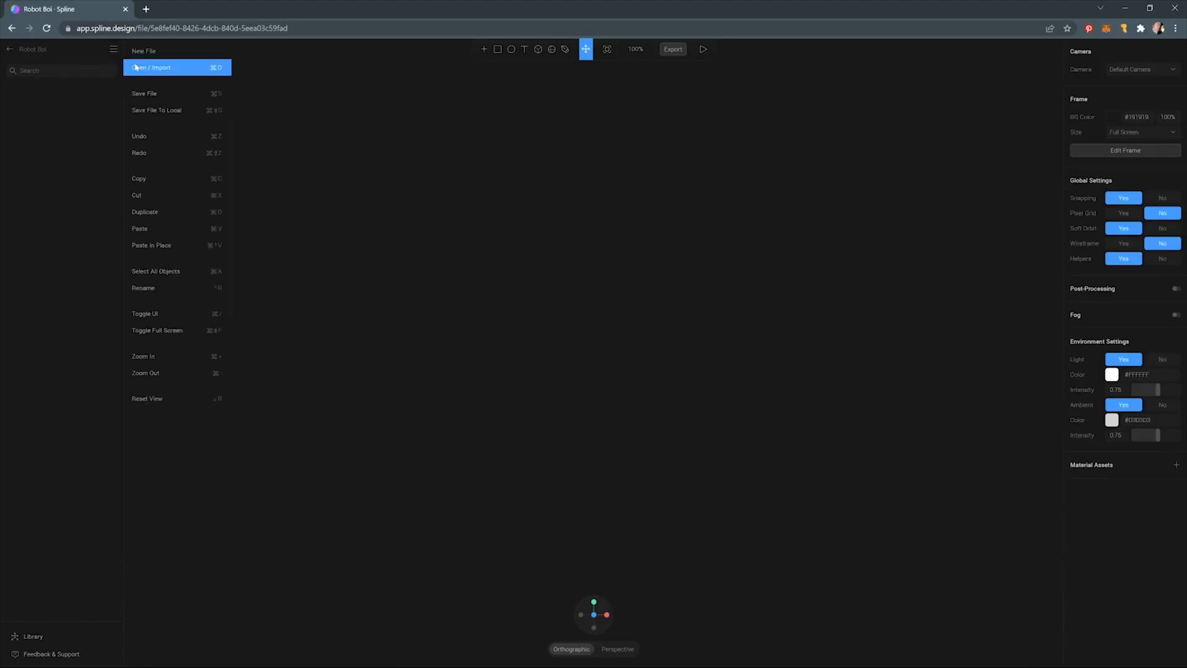
{"action": "left_click", "coordinate": [136, 67]}
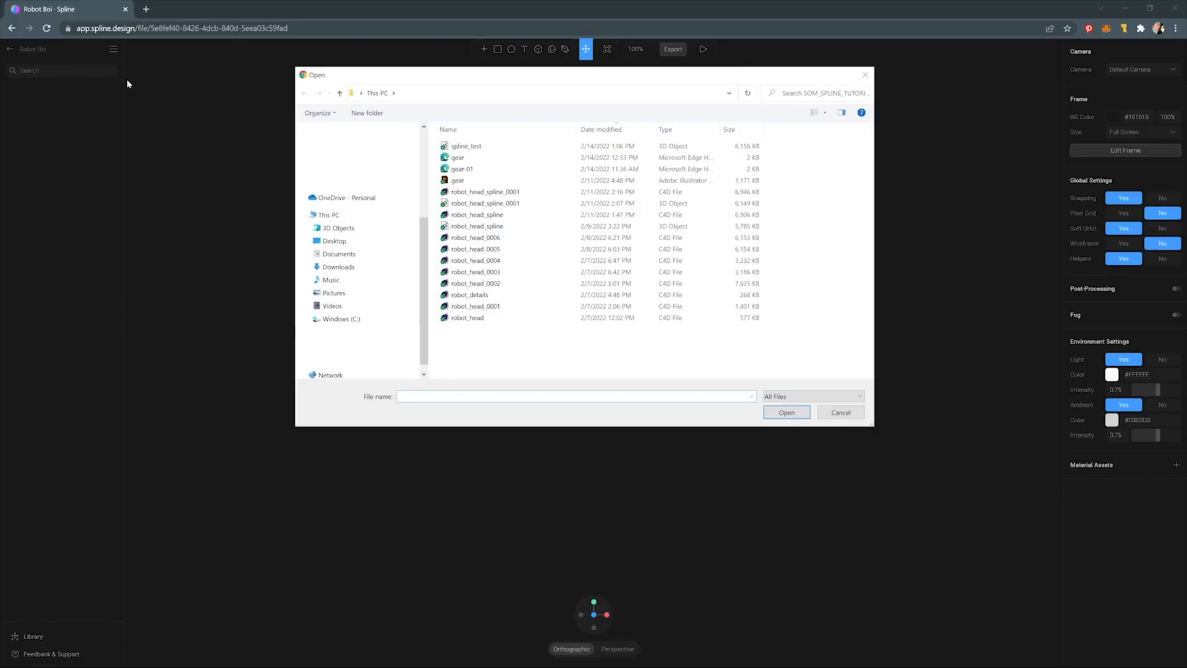
{"action": "left_click", "coordinate": [504, 146]}
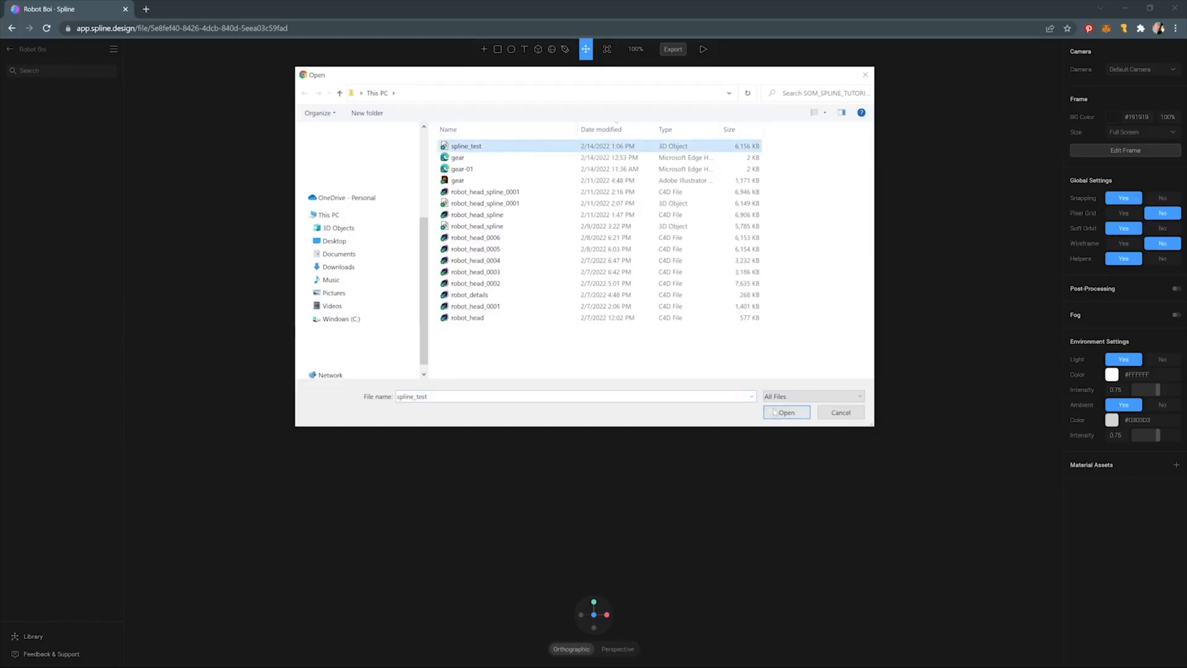
{"action": "double_click", "coordinate": [516, 148]}
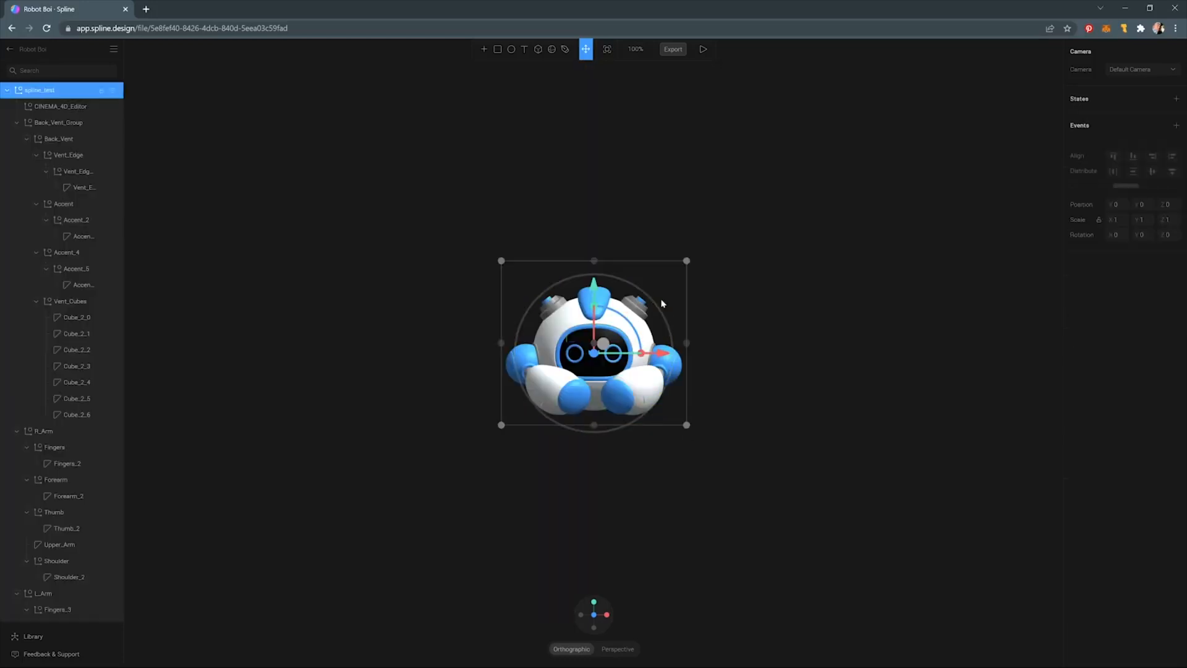
- Delete the CINEMA_4D_Editor object from the imported spline_test group
{"action": "left_click_drag", "start_coordinate": [698, 444], "coordinate": [684, 327]}
{"action": "left_click", "coordinate": [869, 336]}
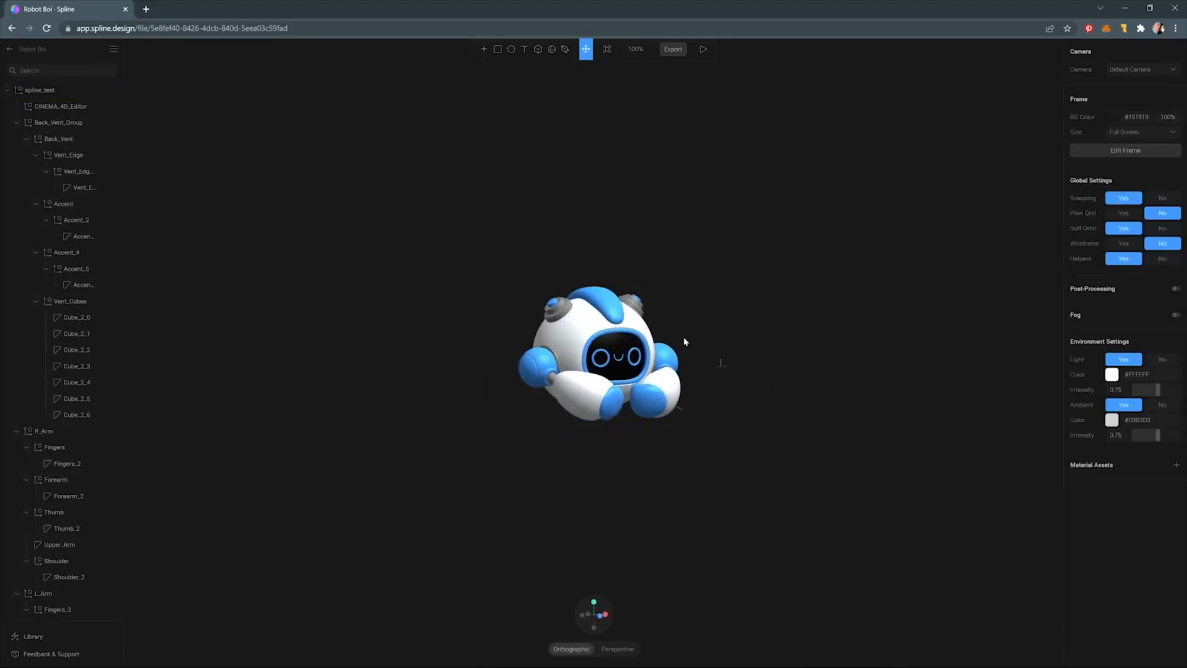
{"action": "left_click", "coordinate": [68, 107]}
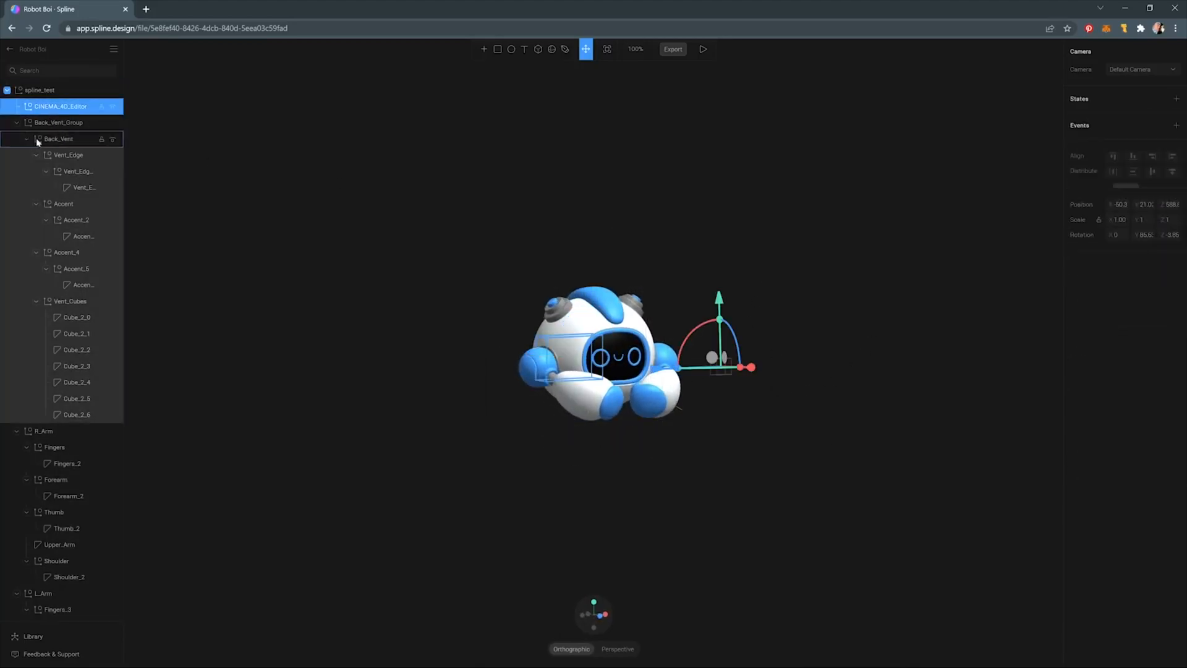
{"action": "key", "text": "Delete"}
{"action": "left_click", "coordinate": [65, 109]}
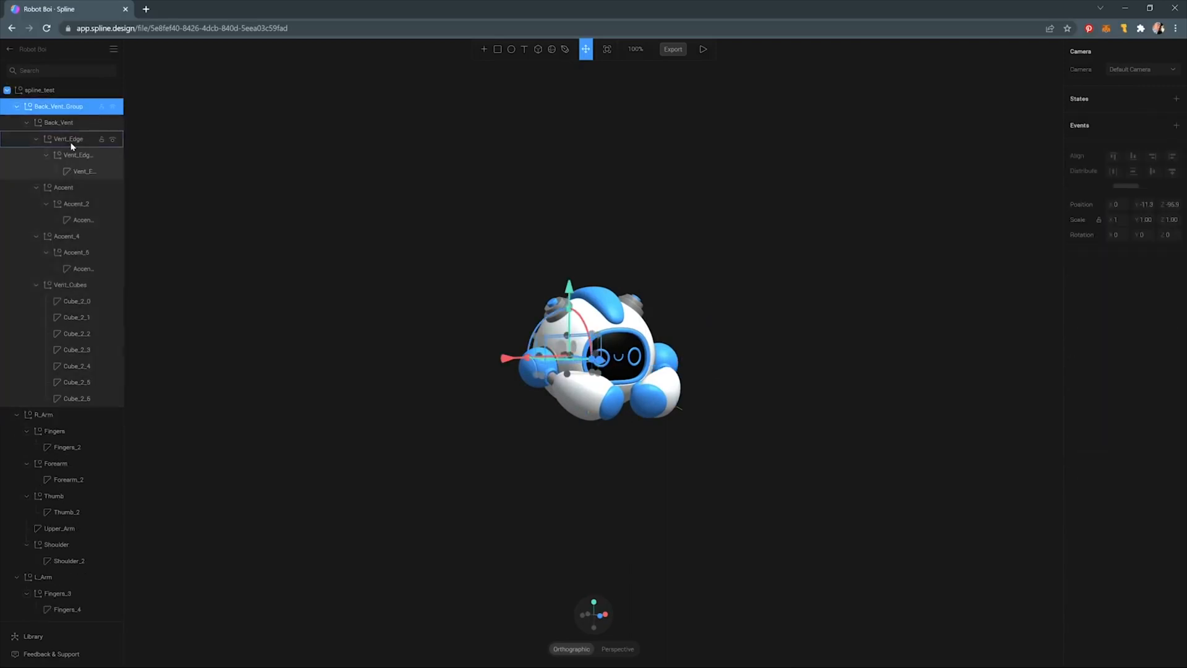
{"action": "key", "text": "Delete"}
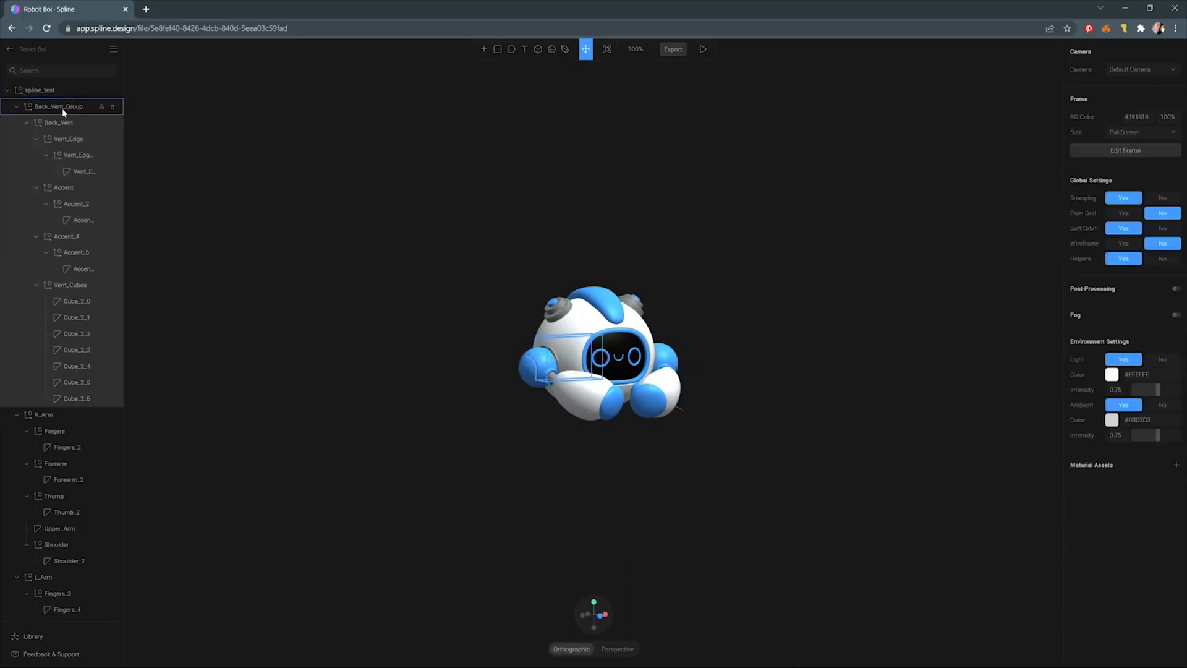
- Examine the Back_Vent hierarchy down to the vent edge mesh and view that part on the robot's back
{"action": "left_click", "coordinate": [28, 120]}
{"action": "left_click", "coordinate": [27, 124]}
{"action": "left_click", "coordinate": [26, 124]}
{"action": "left_click", "coordinate": [27, 124]}
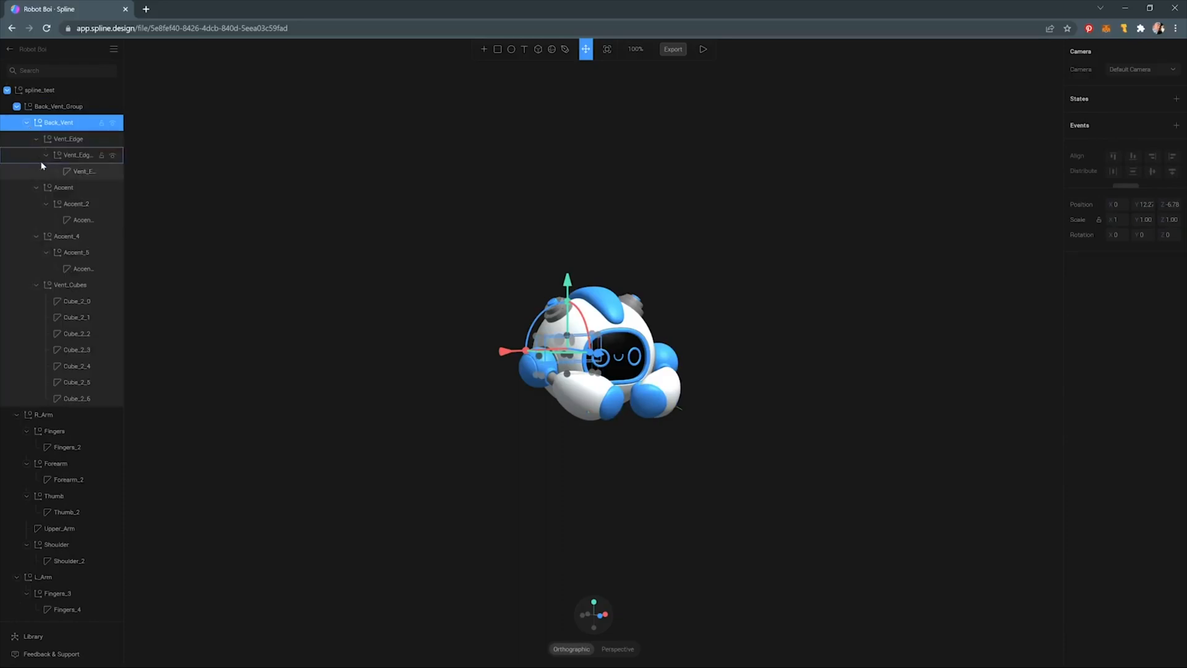
{"action": "left_click", "coordinate": [75, 169]}
{"action": "left_click", "coordinate": [46, 157]}
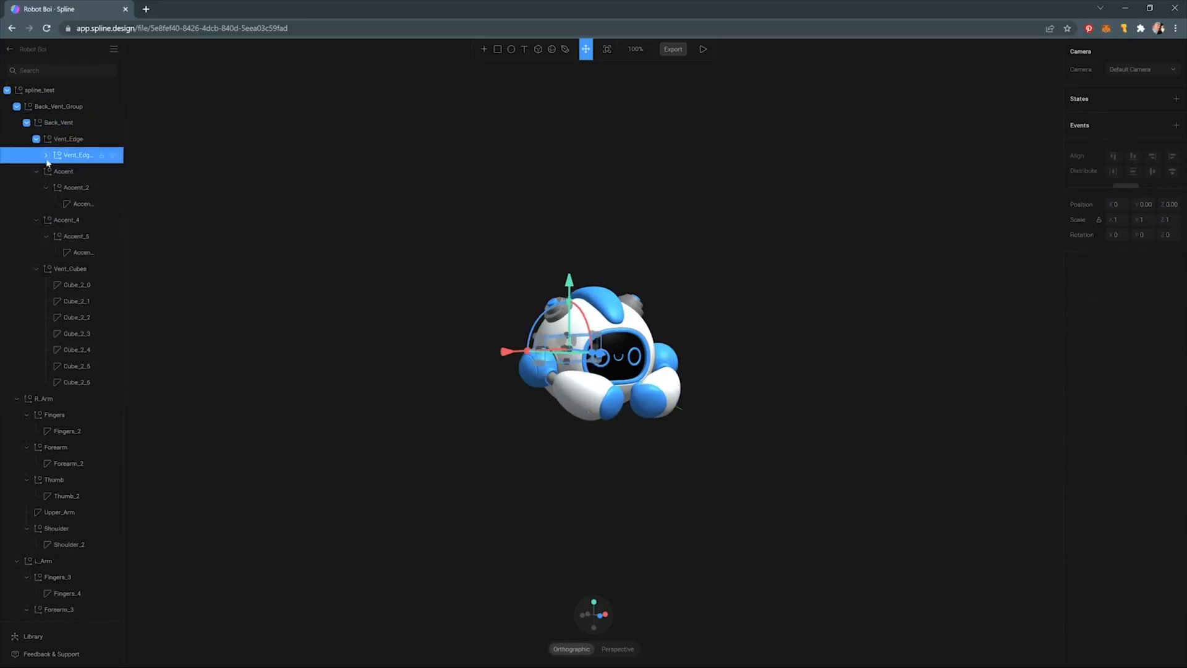
{"action": "left_click", "coordinate": [45, 156]}
{"action": "left_click", "coordinate": [78, 171]}
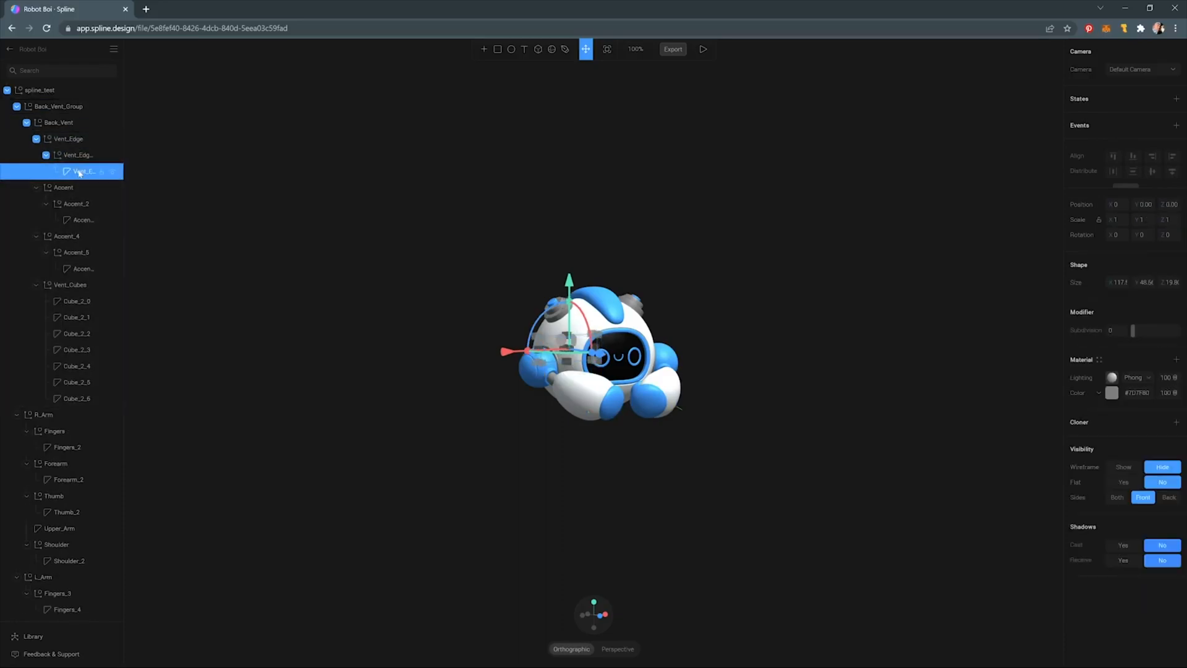
{"action": "middle_click_drag", "start_coordinate": [574, 366], "coordinate": [739, 380]}
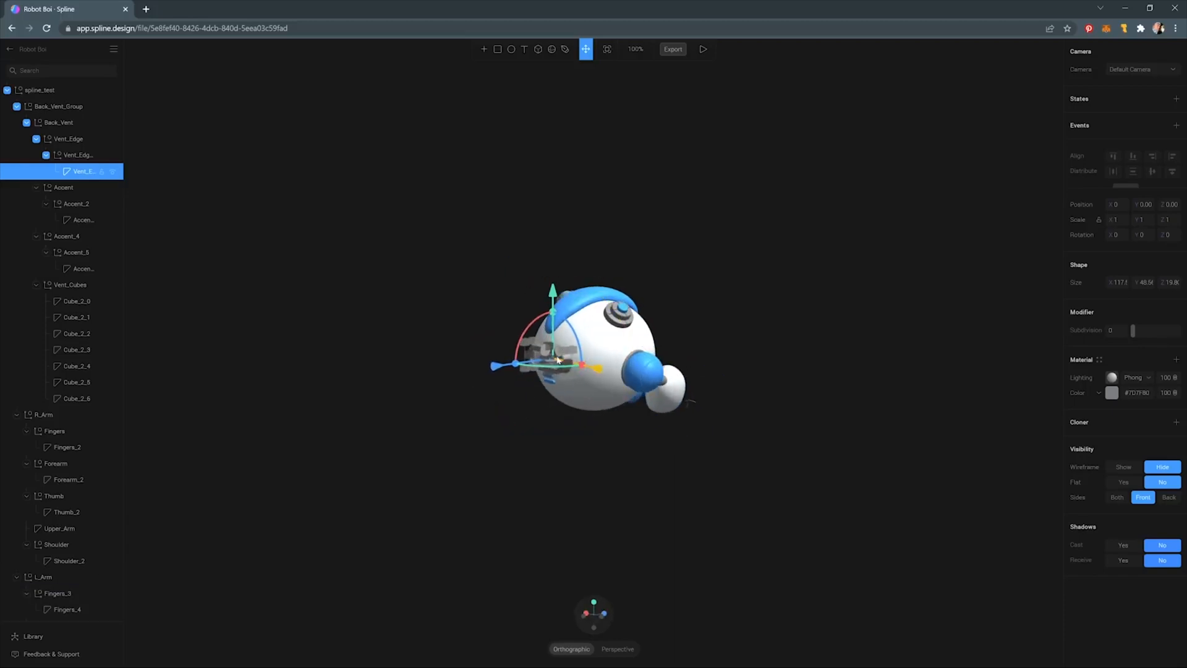
{"action": "scroll", "coordinate": [557, 360], "scroll_direction": "up", "scroll_amount": 5}
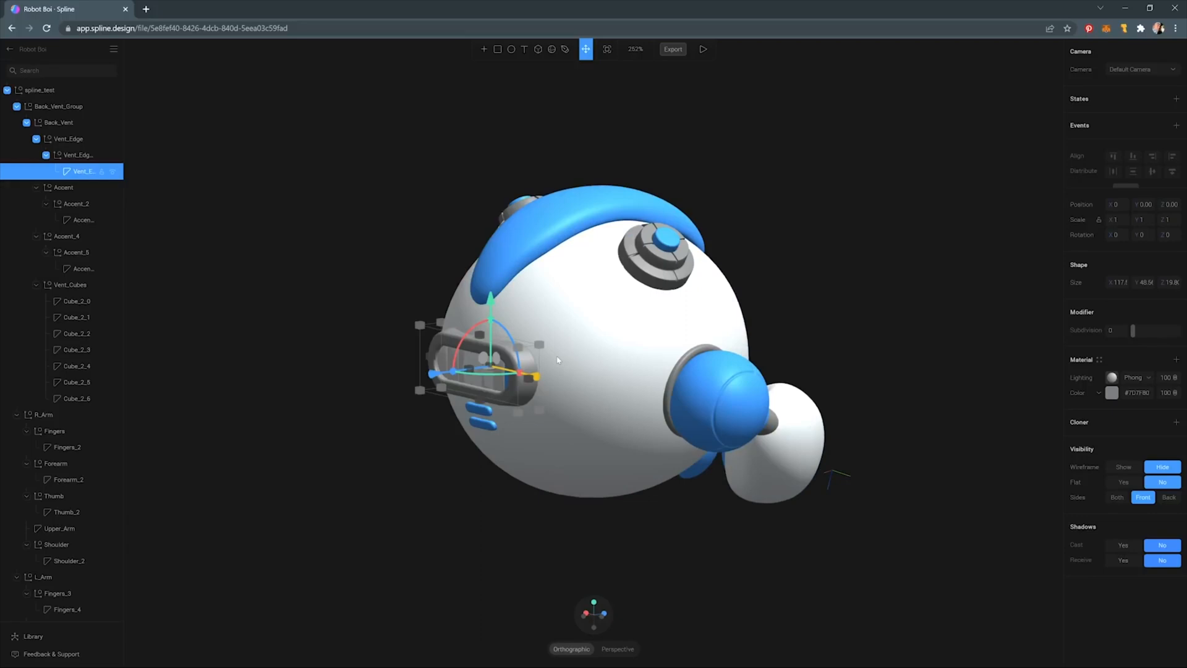
{"action": "scroll", "coordinate": [558, 360], "scroll_direction": "up", "scroll_amount": 4}
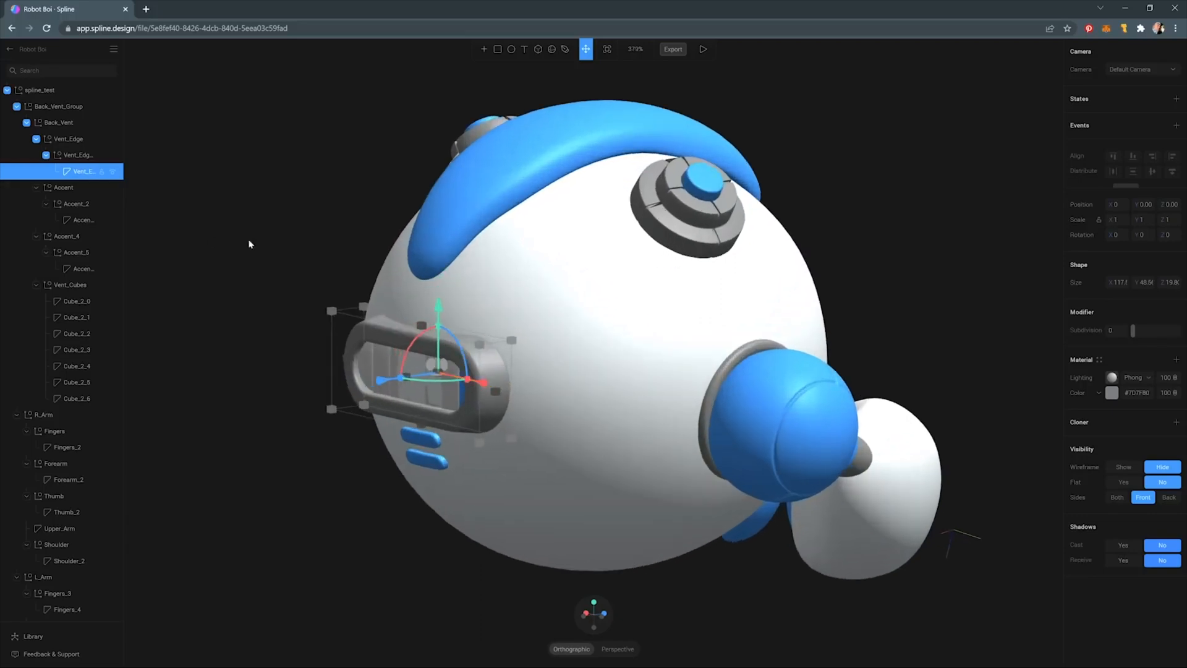
{"action": "left_click_drag", "start_coordinate": [381, 380], "coordinate": [443, 375]}
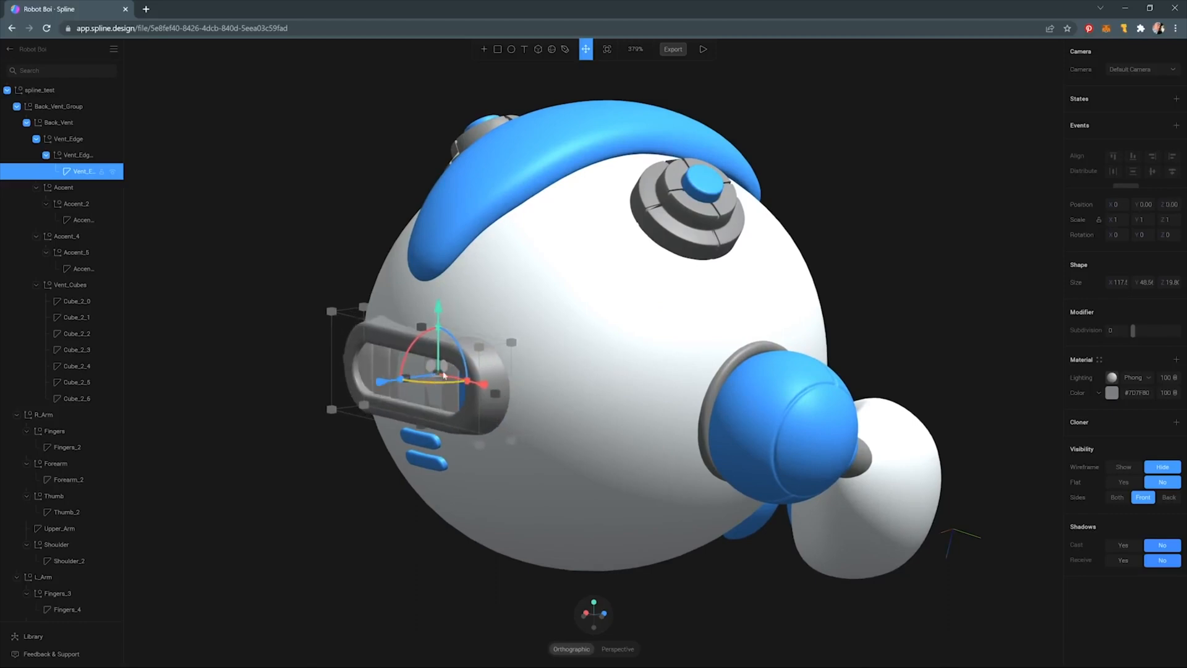
- Inspect the individual slats Cube_2_0 to Cube_2_3 in the Vent_Cubes group
{"action": "left_click", "coordinate": [73, 302]}
{"action": "left_click", "coordinate": [73, 319]}
{"action": "left_click", "coordinate": [76, 337]}
{"action": "left_click", "coordinate": [79, 352]}
{"action": "left_click", "coordinate": [76, 320]}
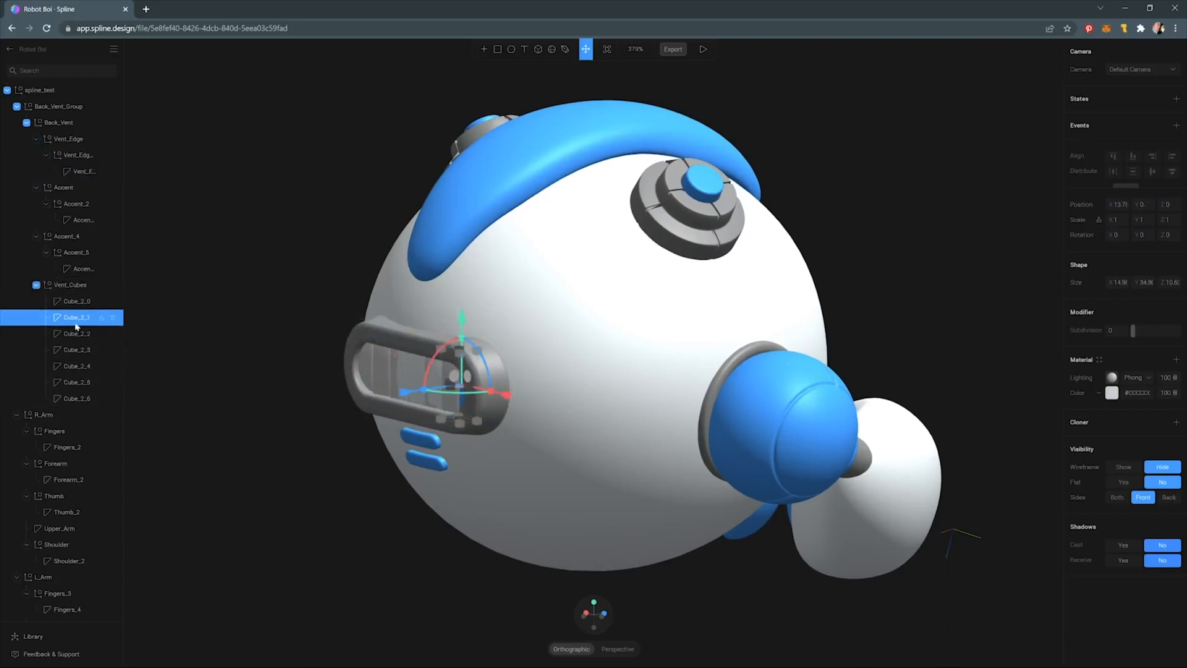
{"action": "left_click", "coordinate": [75, 303]}
{"action": "left_click", "coordinate": [79, 351]}
{"action": "left_click", "coordinate": [75, 321]}
{"action": "left_click", "coordinate": [75, 306]}
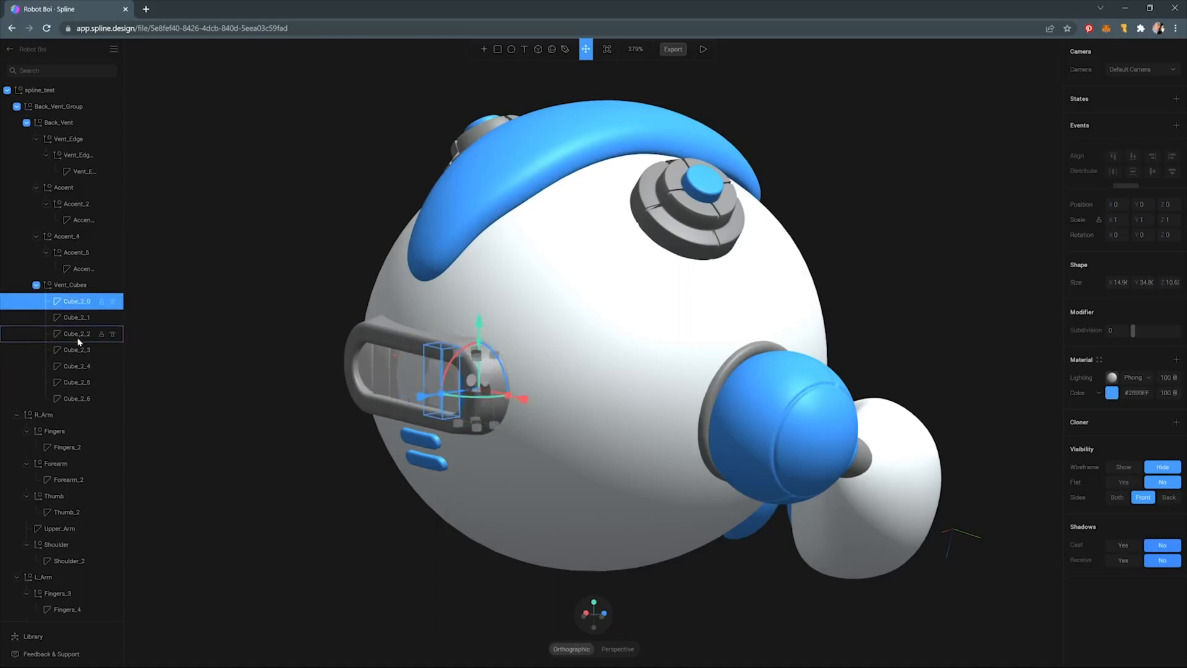
{"action": "left_click", "coordinate": [77, 338]}
{"action": "left_click", "coordinate": [73, 320]}
{"action": "left_click", "coordinate": [79, 303]}
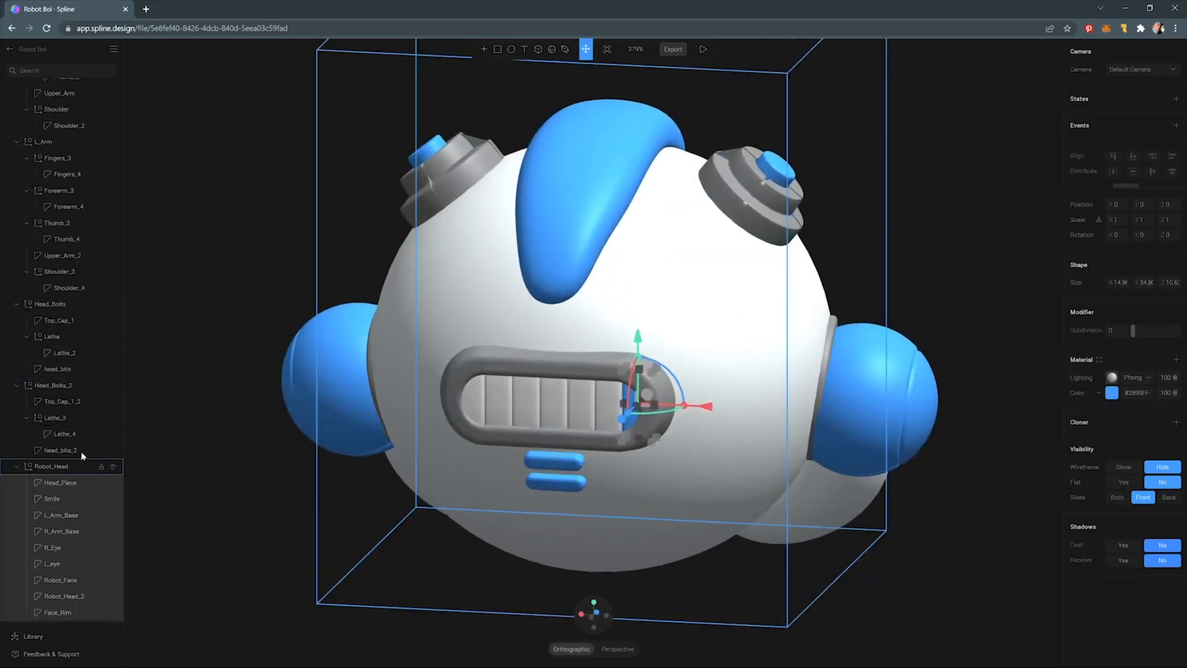
- Create a material asset from the Head_Piece's blue material and name it Blue
{"action": "left_click", "coordinate": [587, 130]}
{"action": "left_click", "coordinate": [66, 487]}
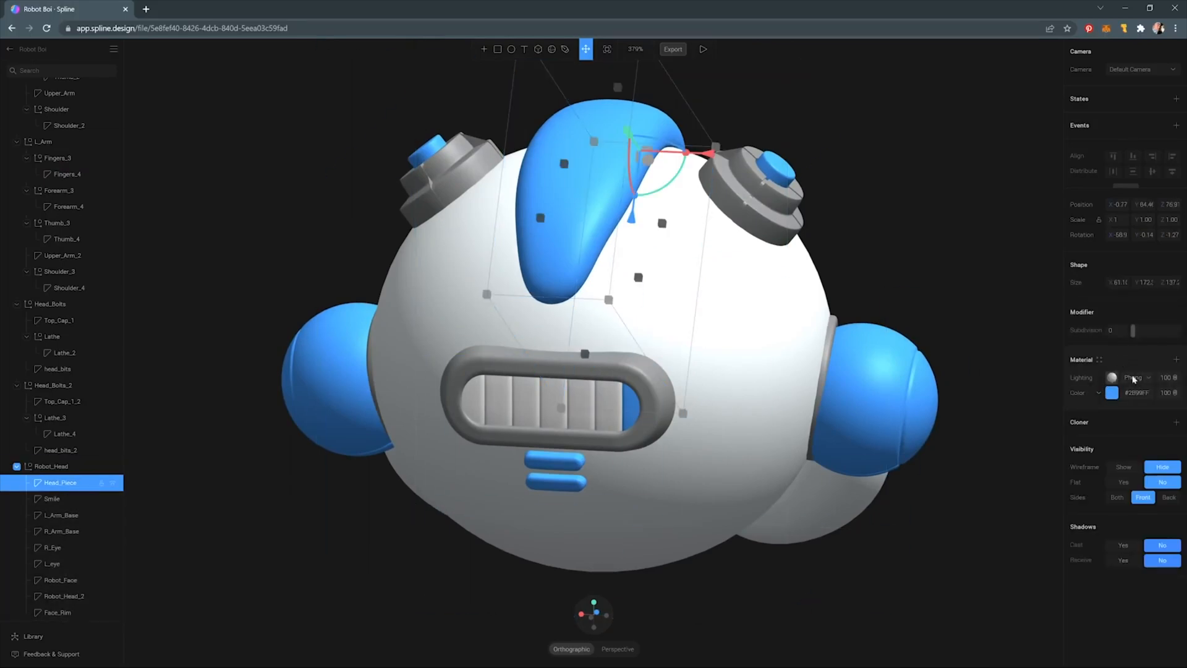
{"action": "left_click_drag", "start_coordinate": [883, 354], "coordinate": [624, 344], "text": "alt"}
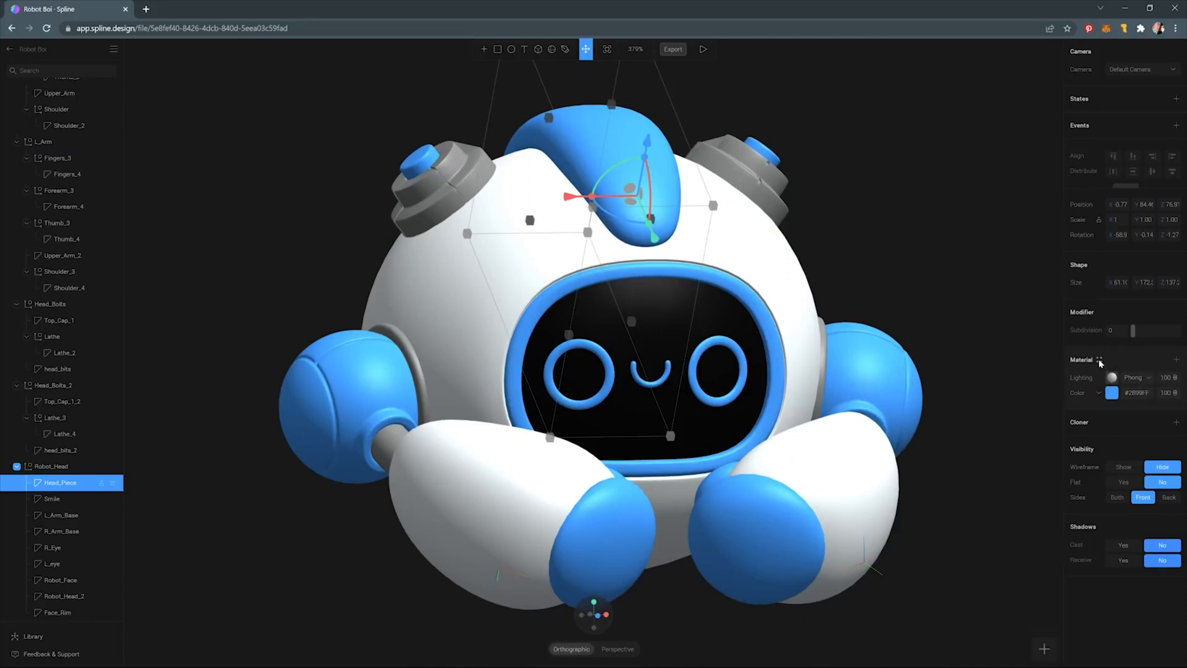
{"action": "left_click", "coordinate": [1045, 648]}
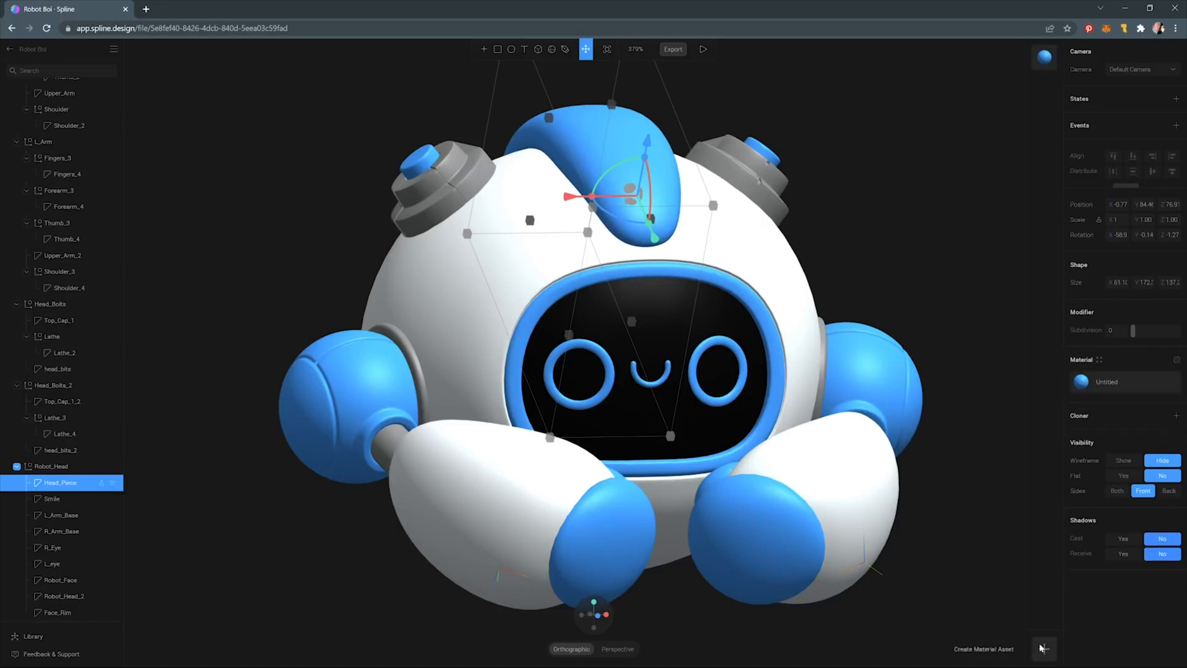
{"action": "left_click", "coordinate": [1110, 384]}
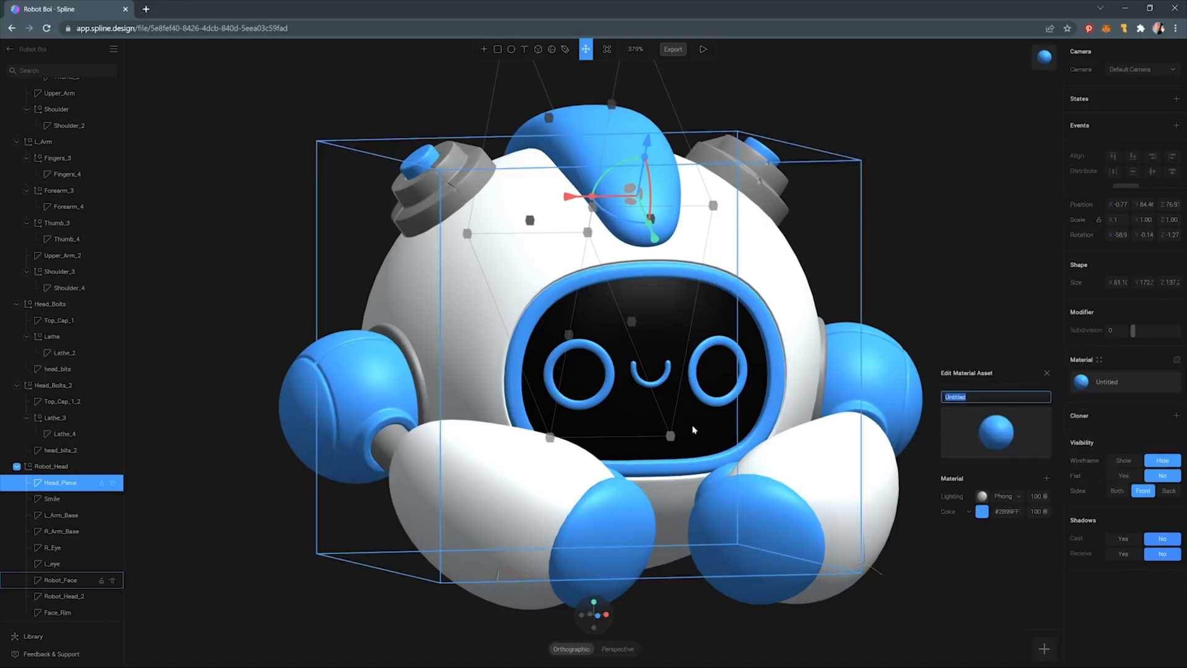
{"action": "type", "text": "Blue"}
{"action": "left_click", "coordinate": [963, 316]}
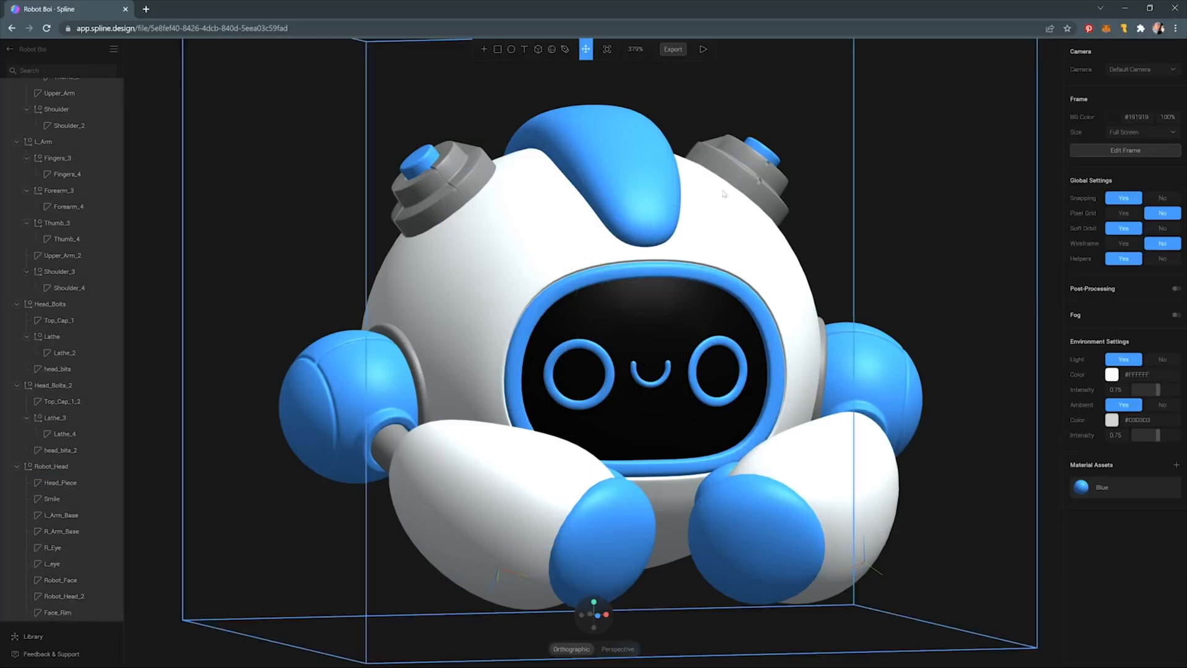
- Apply the Blue material asset to both of the robot's hands
{"action": "left_click_drag", "start_coordinate": [1111, 489], "coordinate": [746, 527]}
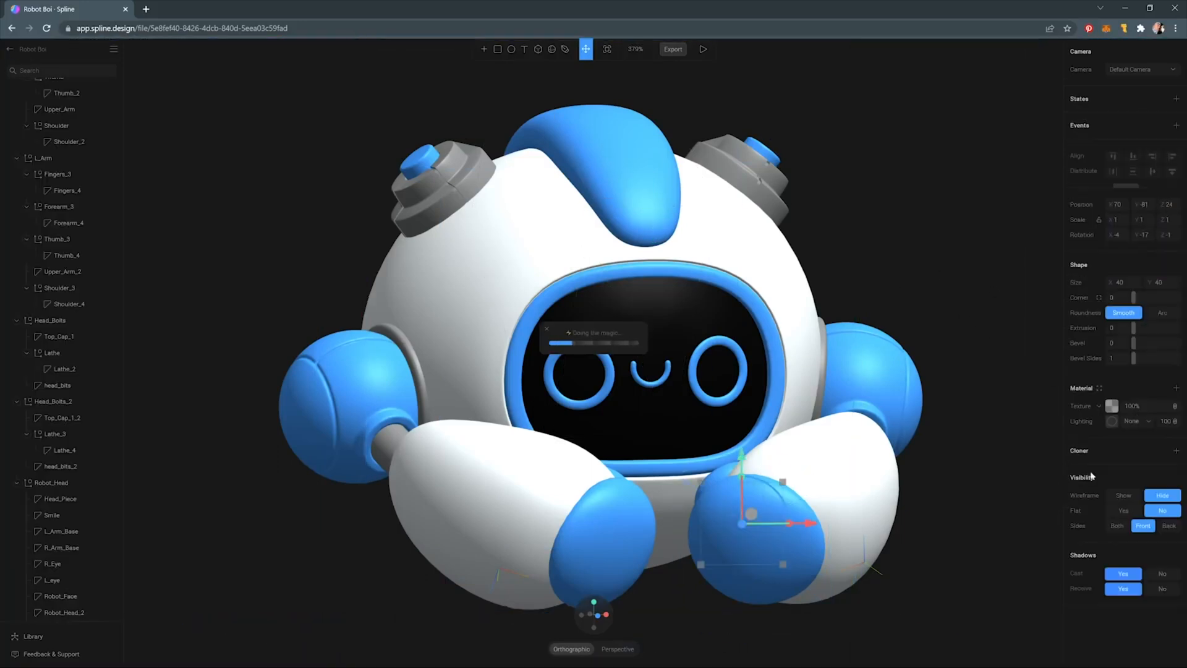
{"action": "left_click", "coordinate": [980, 482]}
{"action": "left_click_drag", "start_coordinate": [1089, 479], "coordinate": [639, 559]}
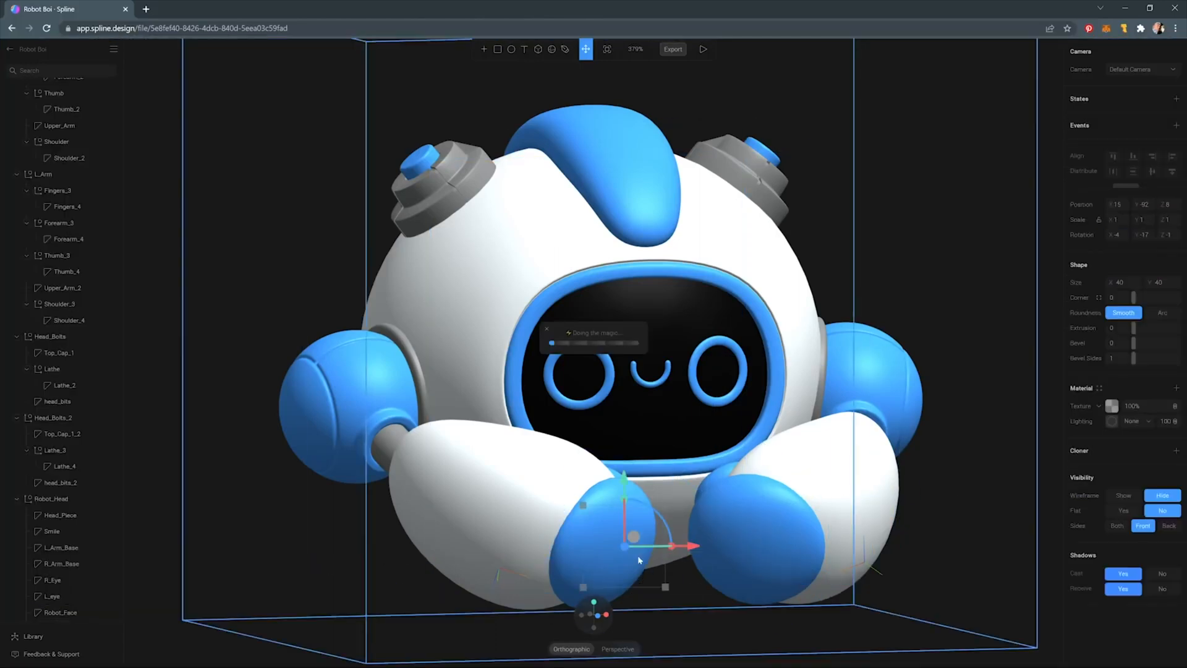
{"action": "left_click", "coordinate": [1034, 508]}
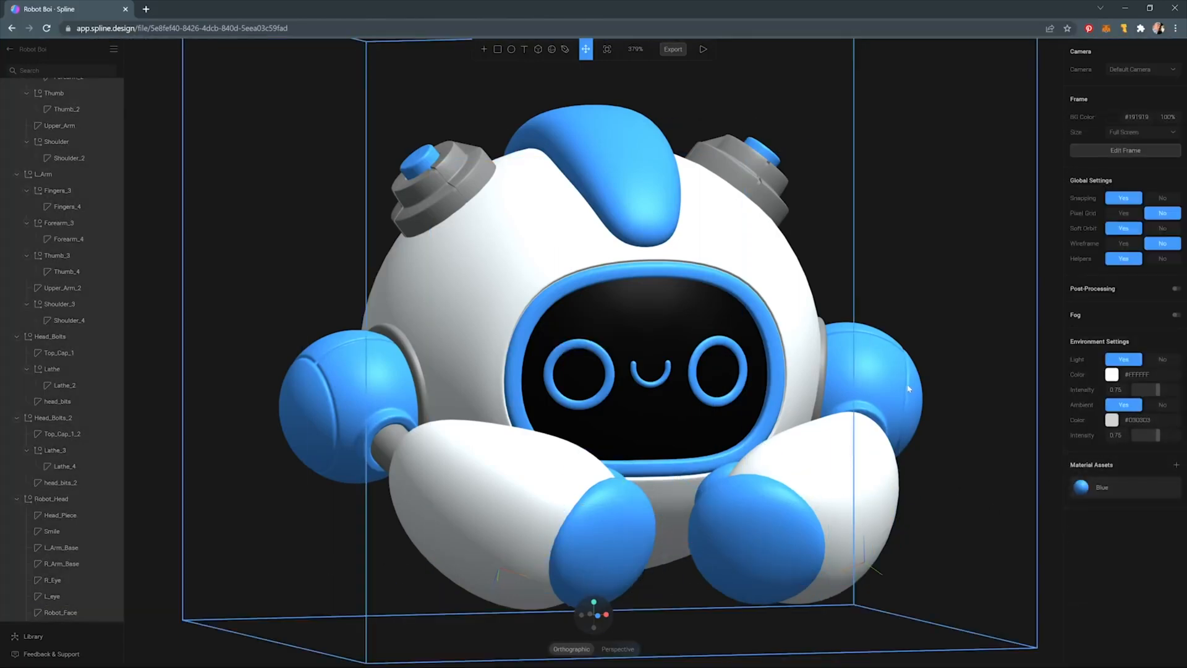
- Apply the Blue material asset to the robot's two blue shoulder spheres
{"action": "left_click", "coordinate": [907, 381]}
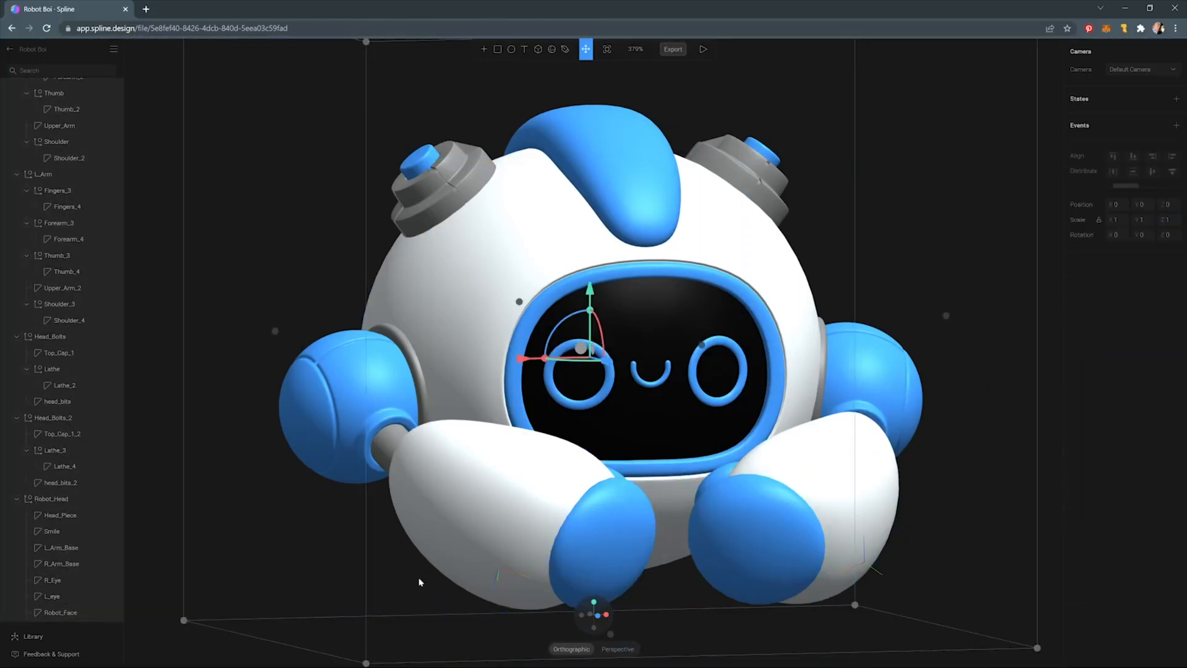
{"action": "left_click", "coordinate": [166, 647]}
{"action": "left_click_drag", "start_coordinate": [1086, 485], "coordinate": [904, 388]}
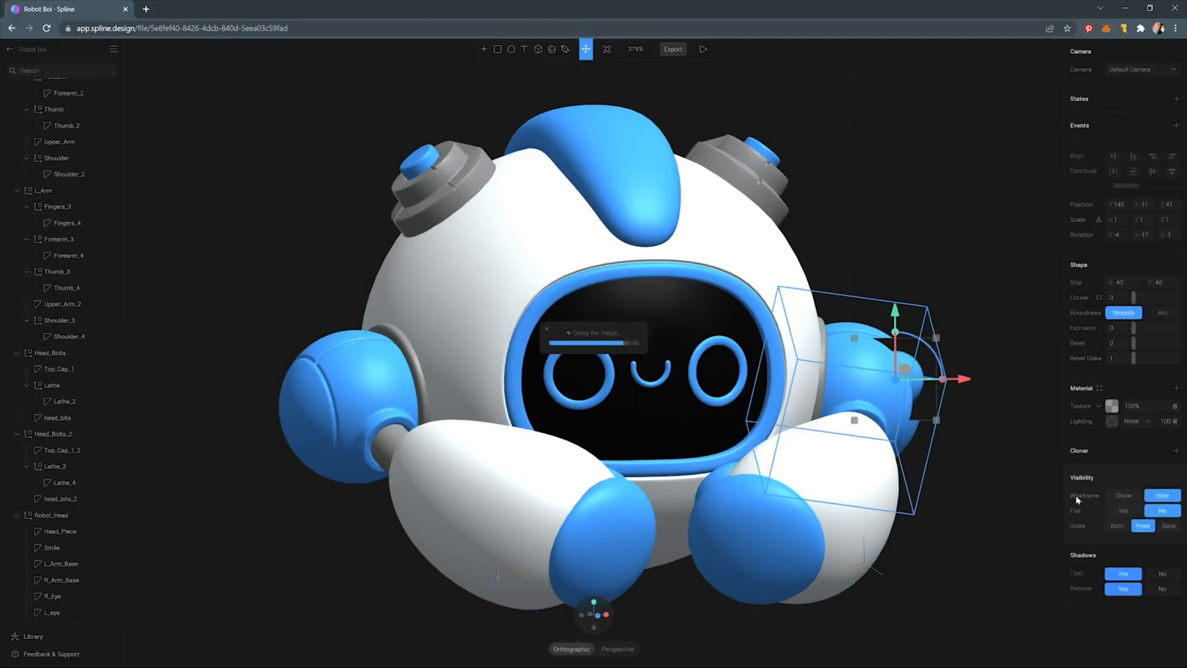
{"action": "left_click", "coordinate": [993, 488]}
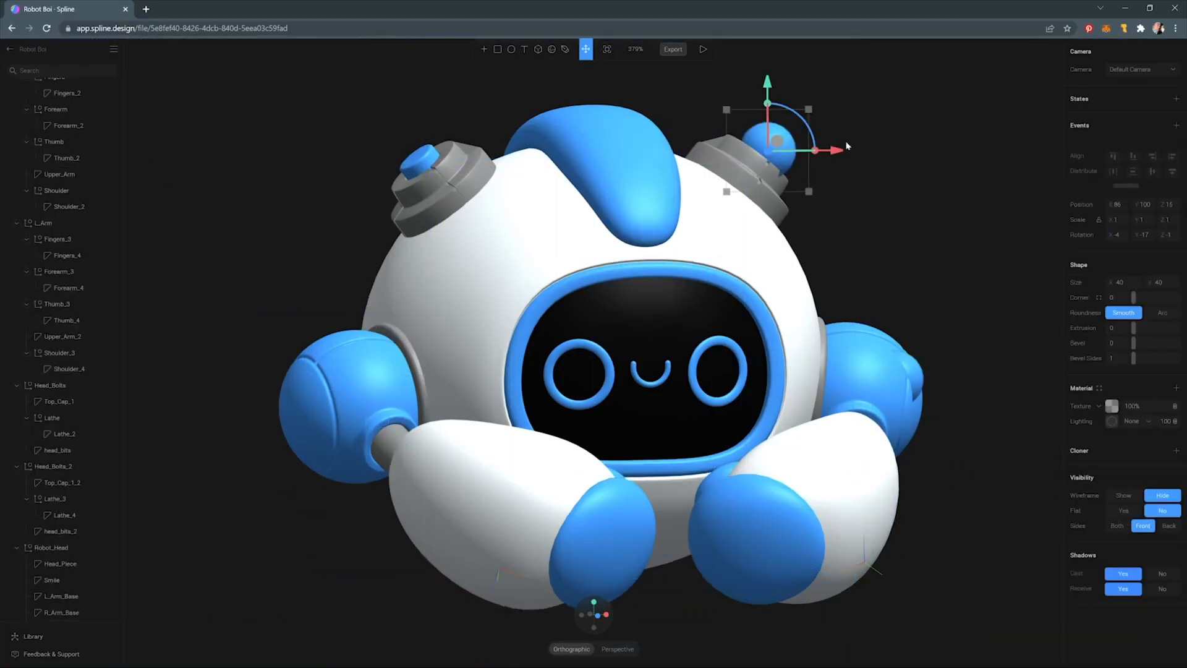
{"action": "left_click", "coordinate": [848, 143]}
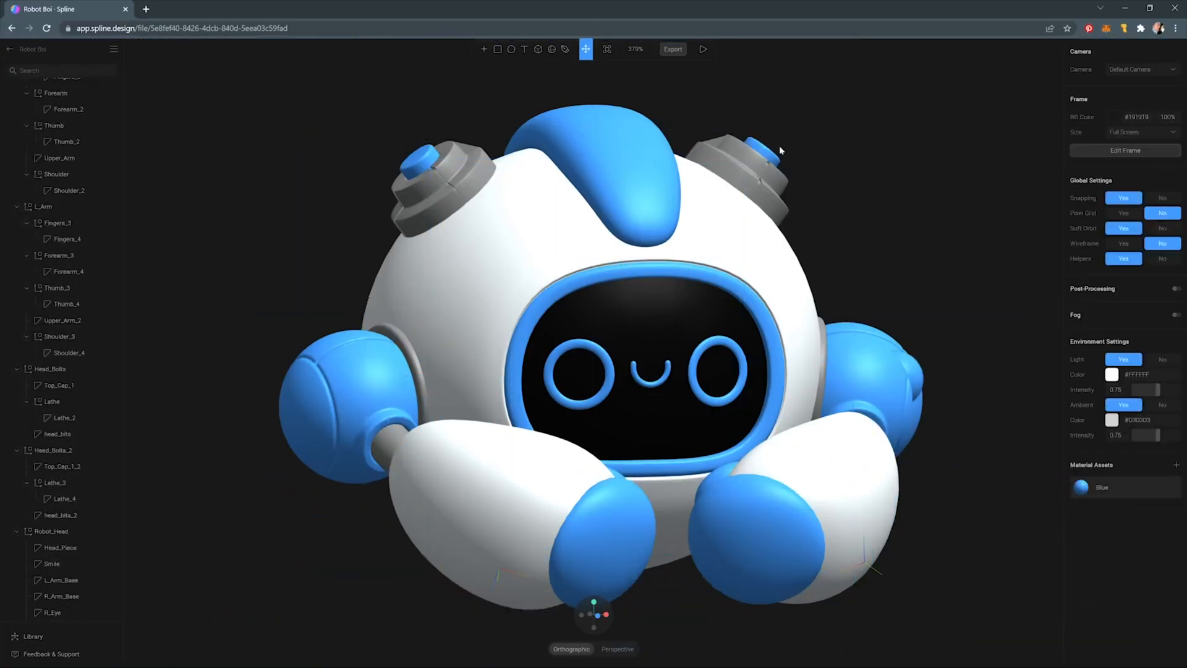
- Delete the stray download objects above the spline_test group
{"action": "scroll", "coordinate": [110, 190], "scroll_direction": "up", "scroll_amount": 7}
{"action": "scroll", "coordinate": [110, 190], "scroll_direction": "up", "scroll_amount": 3}
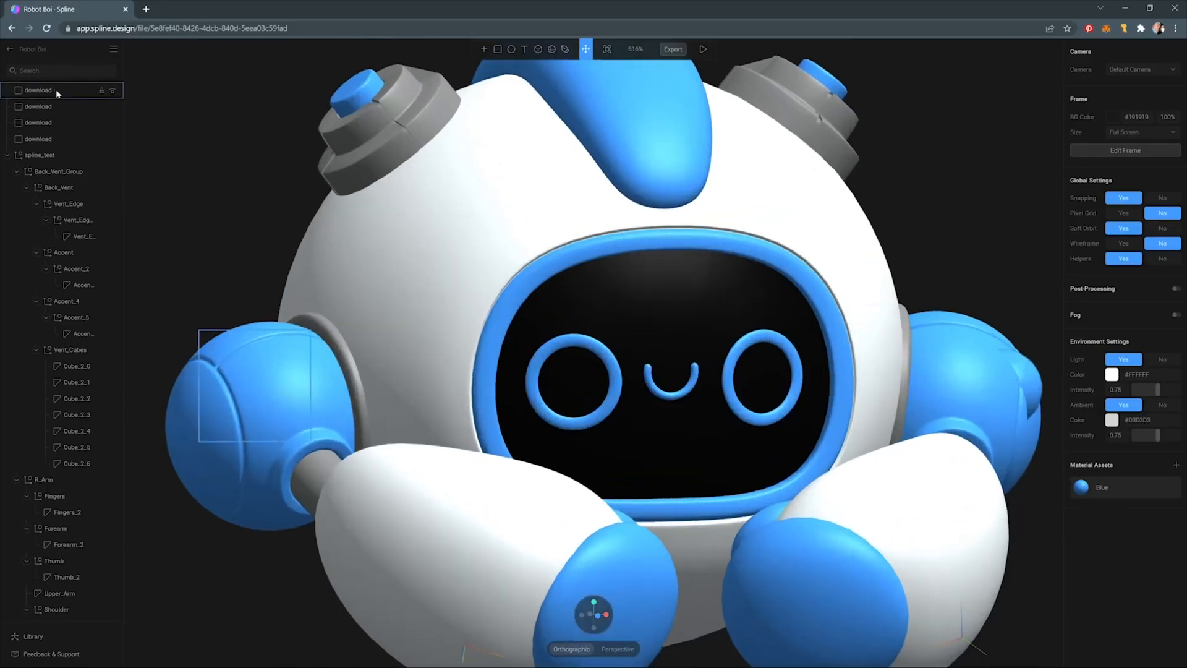
{"action": "left_click", "coordinate": [56, 92]}
{"action": "key", "text": "Delete"}
{"action": "left_click", "coordinate": [51, 106]}
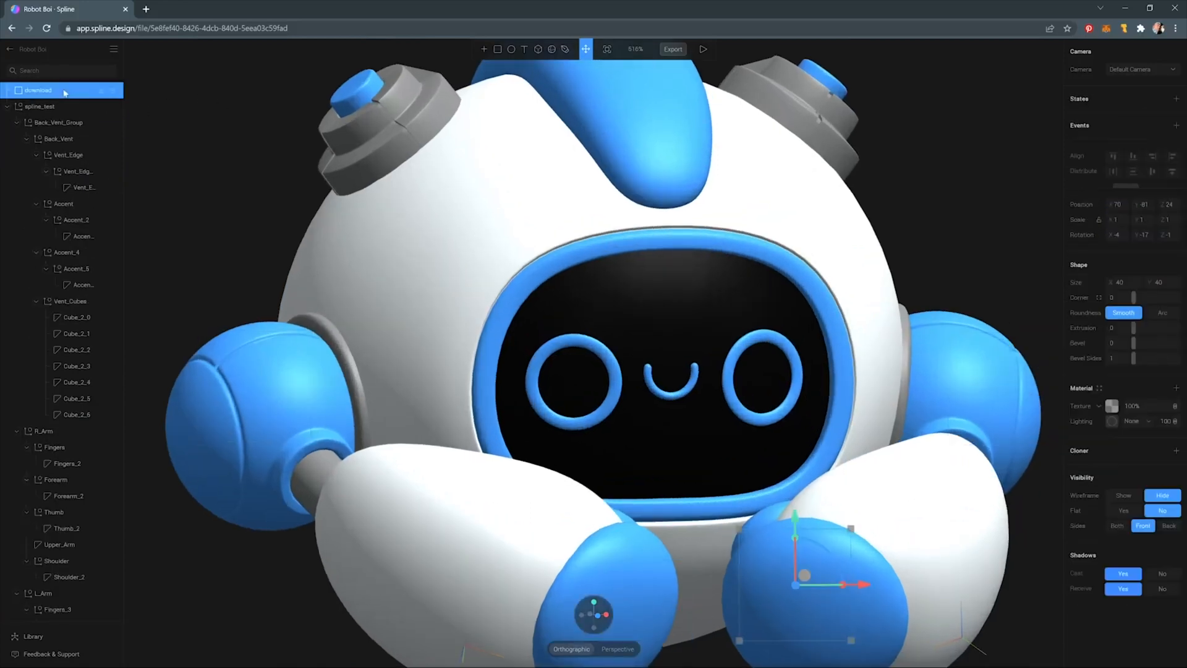
{"action": "key", "text": "Delete"}
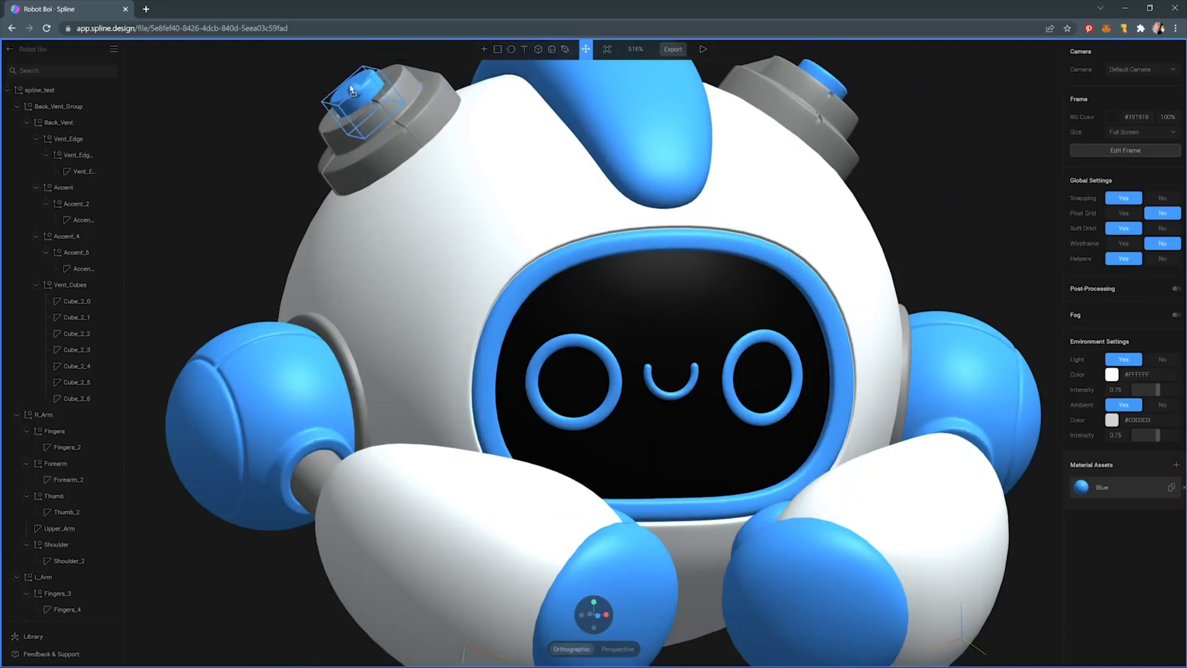
- Apply the Blue material asset to the head bolt cap and the face rim, and delete the two extra download objects
{"action": "key", "text": "ctrl+z"}
{"action": "left_click_drag", "start_coordinate": [1089, 484], "coordinate": [806, 278]}
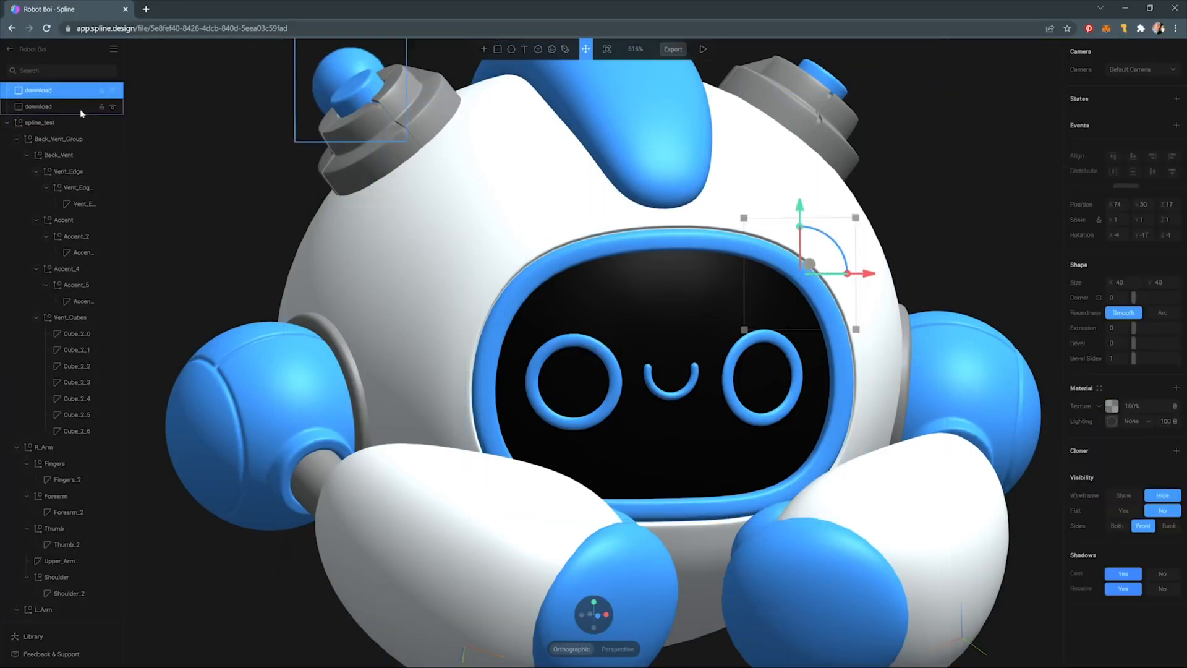
{"action": "key", "text": "Delete"}
{"action": "left_click", "coordinate": [56, 96]}
{"action": "key", "text": "Delete"}
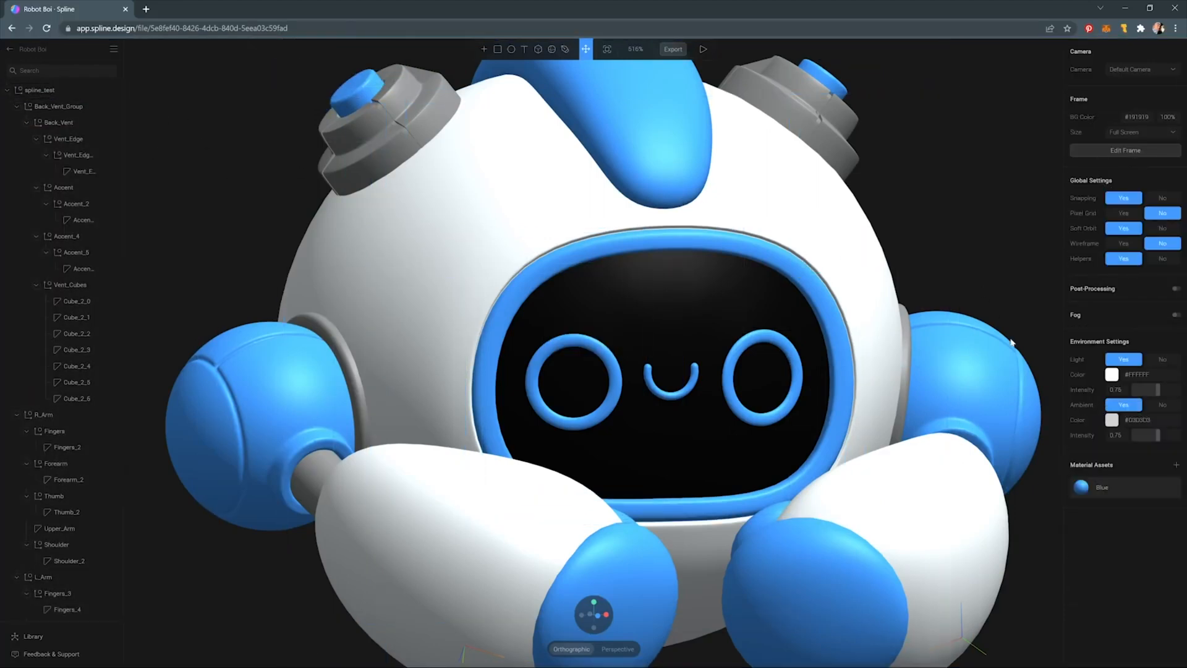
- Adjust the Blue material asset's color to #319CFF and delete the stray group holding two Untitled objects
{"action": "left_click", "coordinate": [1081, 488]}
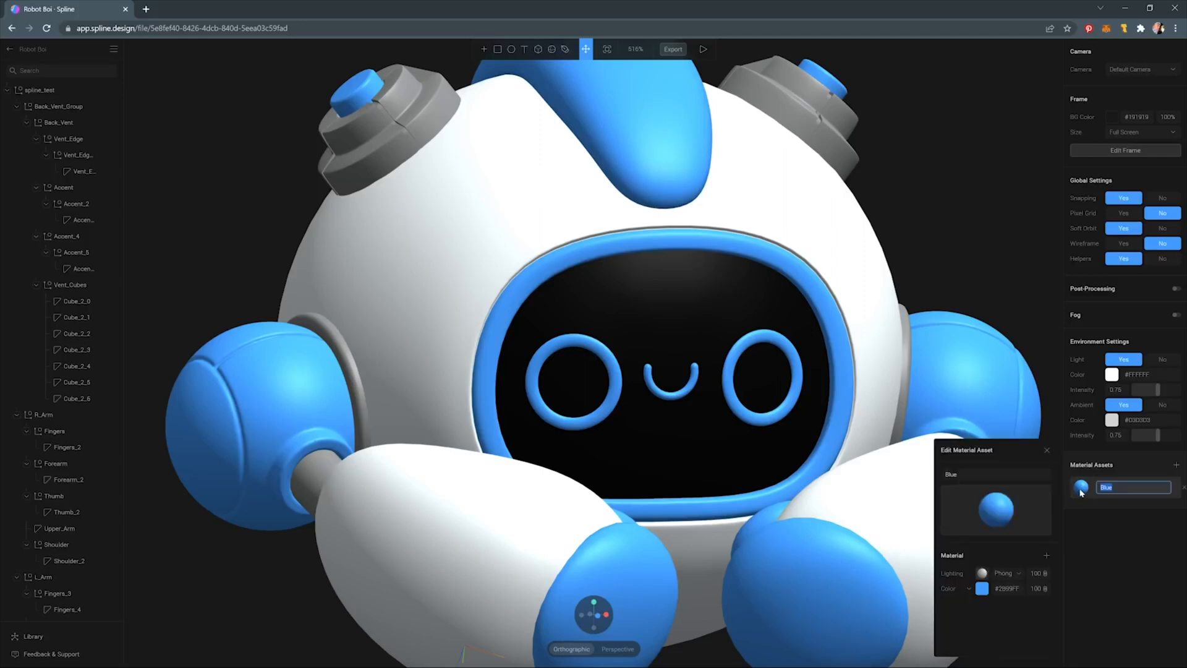
{"action": "left_click", "coordinate": [983, 588]}
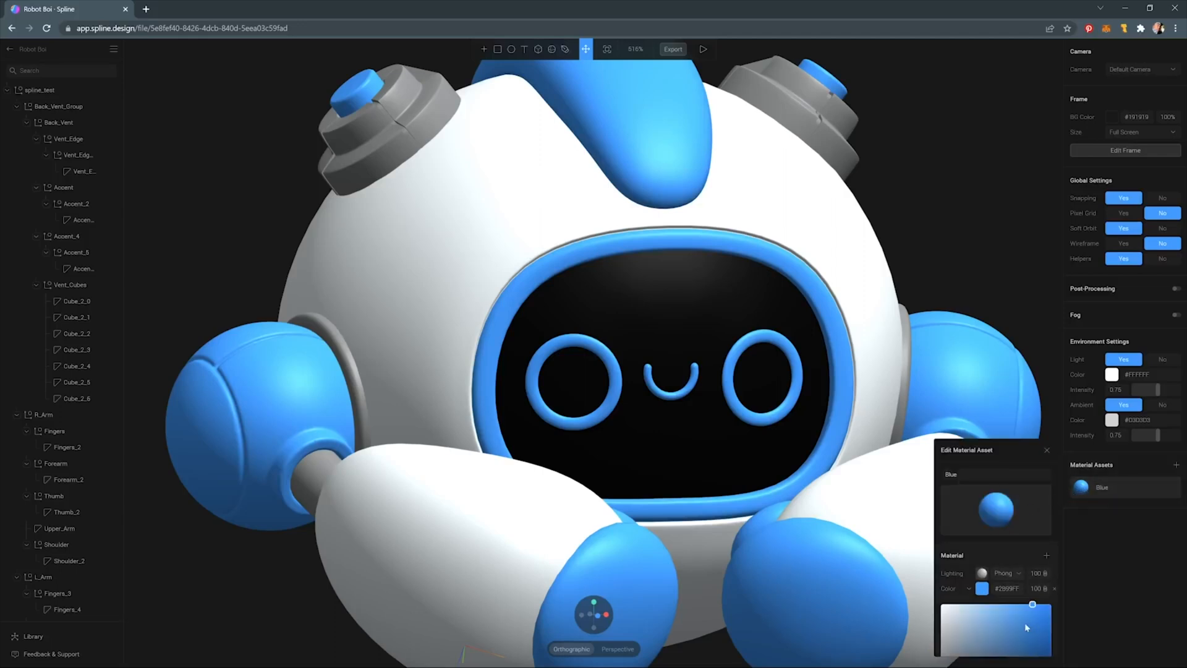
{"action": "mouse_move", "coordinate": [1028, 628]}
{"action": "left_mouse_down"}
{"action": "mouse_move", "coordinate": [1038, 634]}
{"action": "mouse_move", "coordinate": [996, 599]}
{"action": "mouse_move", "coordinate": [1039, 637]}
{"action": "mouse_move", "coordinate": [1035, 607]}
{"action": "left_mouse_up"}
{"action": "mouse_move", "coordinate": [1037, 608]}
{"action": "left_mouse_down"}
{"action": "mouse_move", "coordinate": [1049, 605]}
{"action": "mouse_move", "coordinate": [1030, 603]}
{"action": "left_mouse_up"}
{"action": "left_click", "coordinate": [518, 238]}
{"action": "left_click", "coordinate": [1047, 452]}
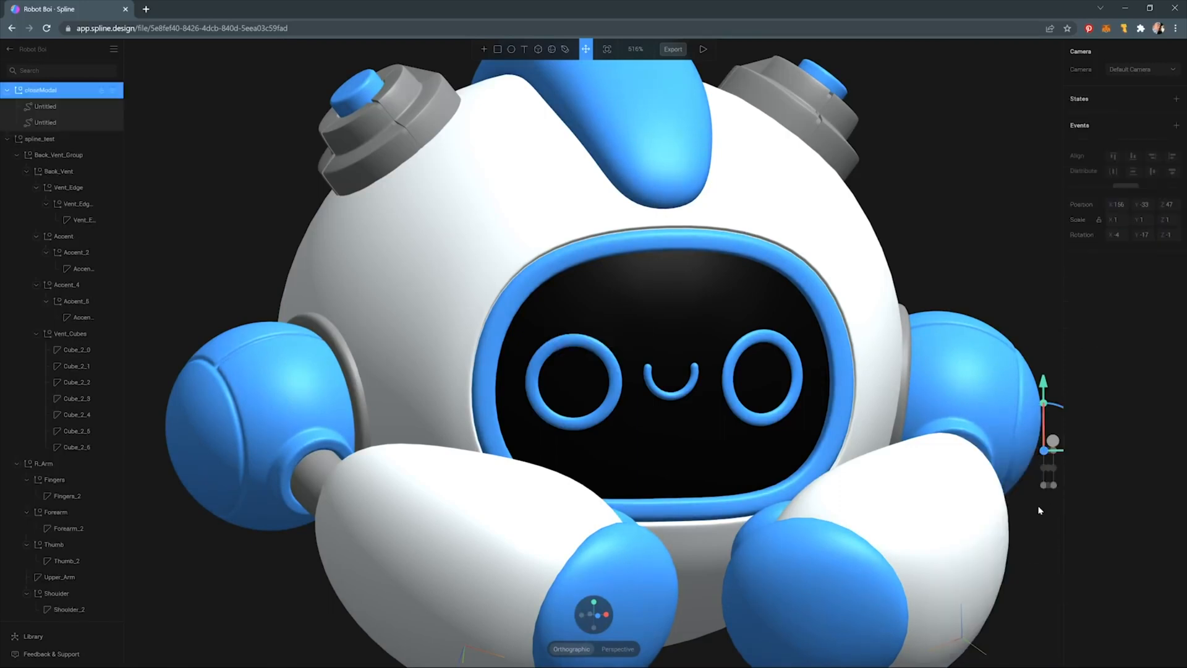
{"action": "key", "text": "Delete"}
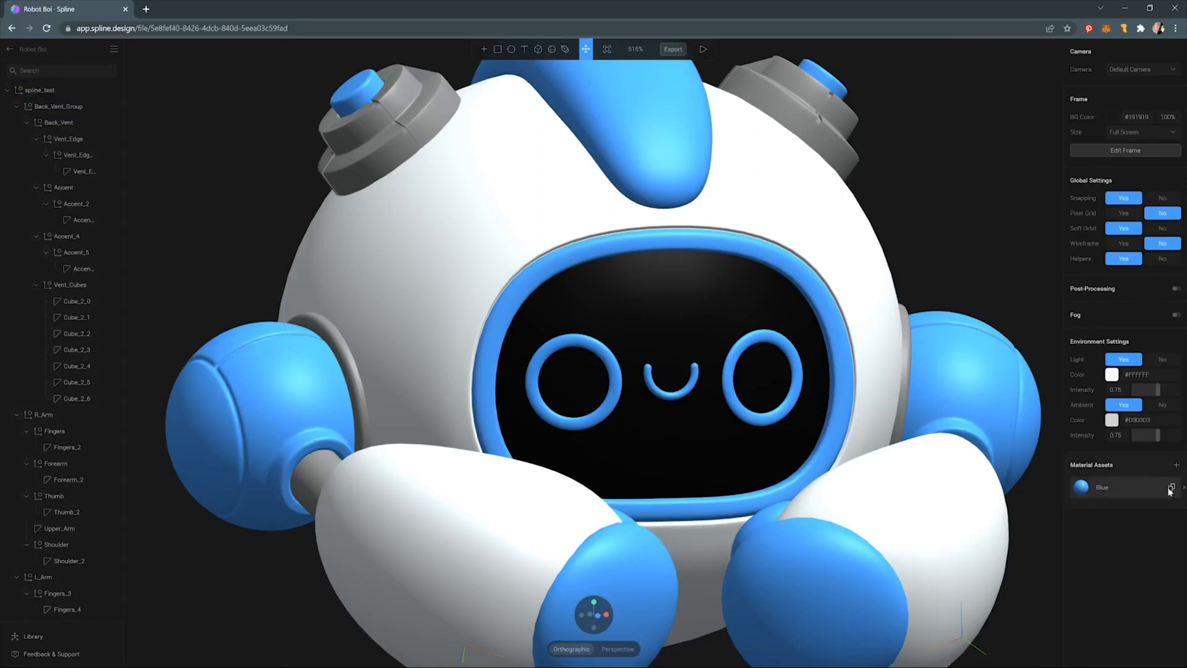
- Duplicate the Blue material asset and rename the copy Bright Blue
{"action": "left_click", "coordinate": [1171, 489]}
{"action": "double_click", "coordinate": [1112, 512]}
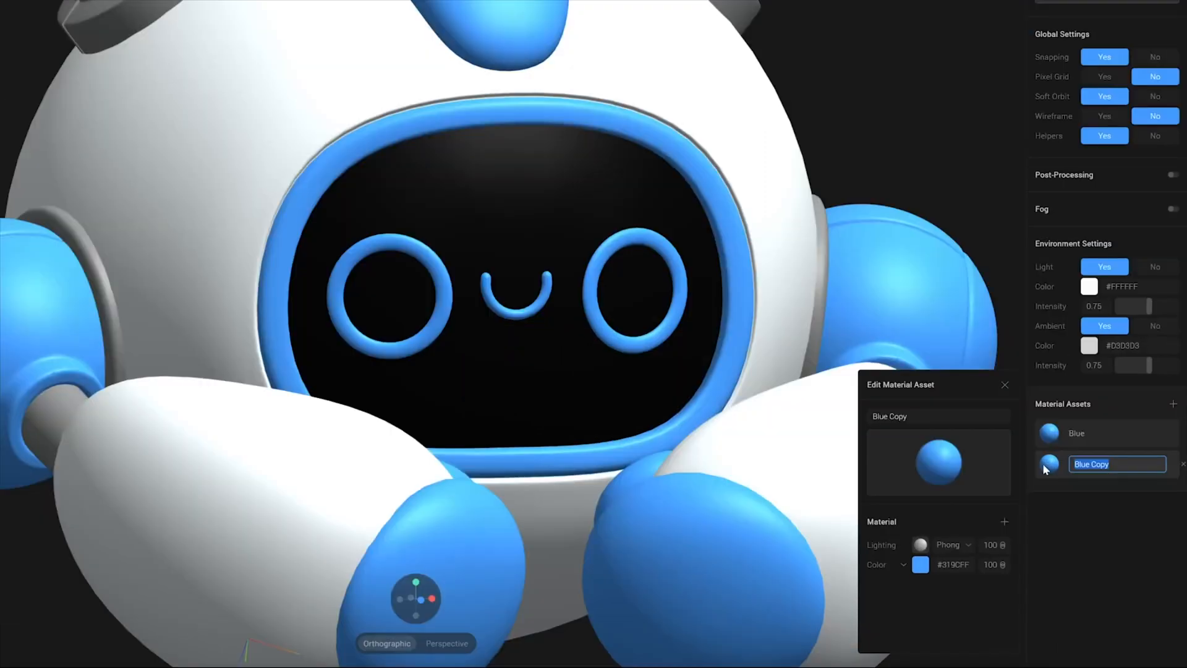
{"action": "type", "text": "Bright Blue"}
{"action": "key", "text": "Return"}
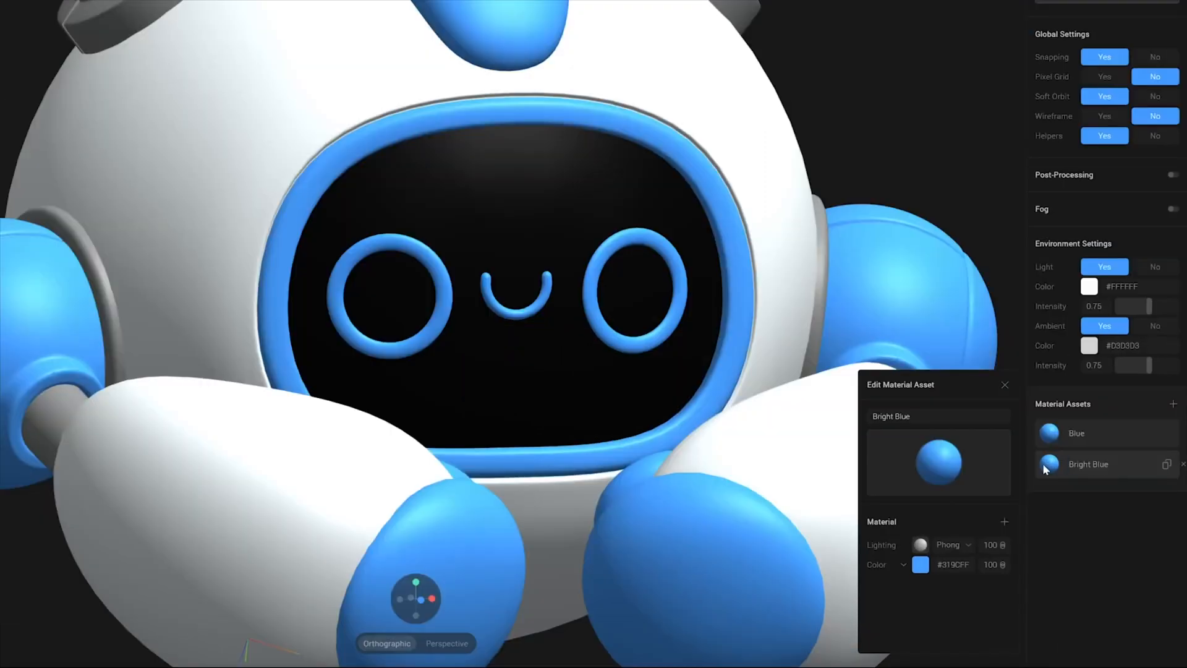
- Set the Bright Blue material's lighting to None and add a Fresnel layer above it
{"action": "left_click", "coordinate": [970, 547]}
{"action": "left_click", "coordinate": [965, 561]}
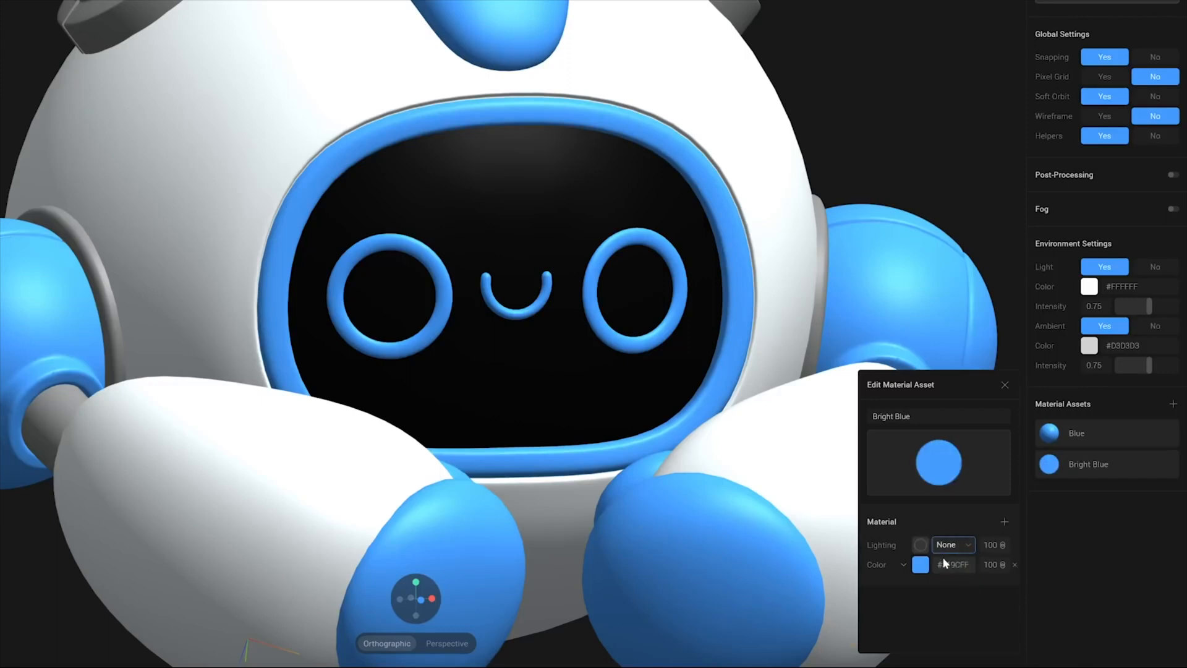
{"action": "left_click", "coordinate": [1004, 522]}
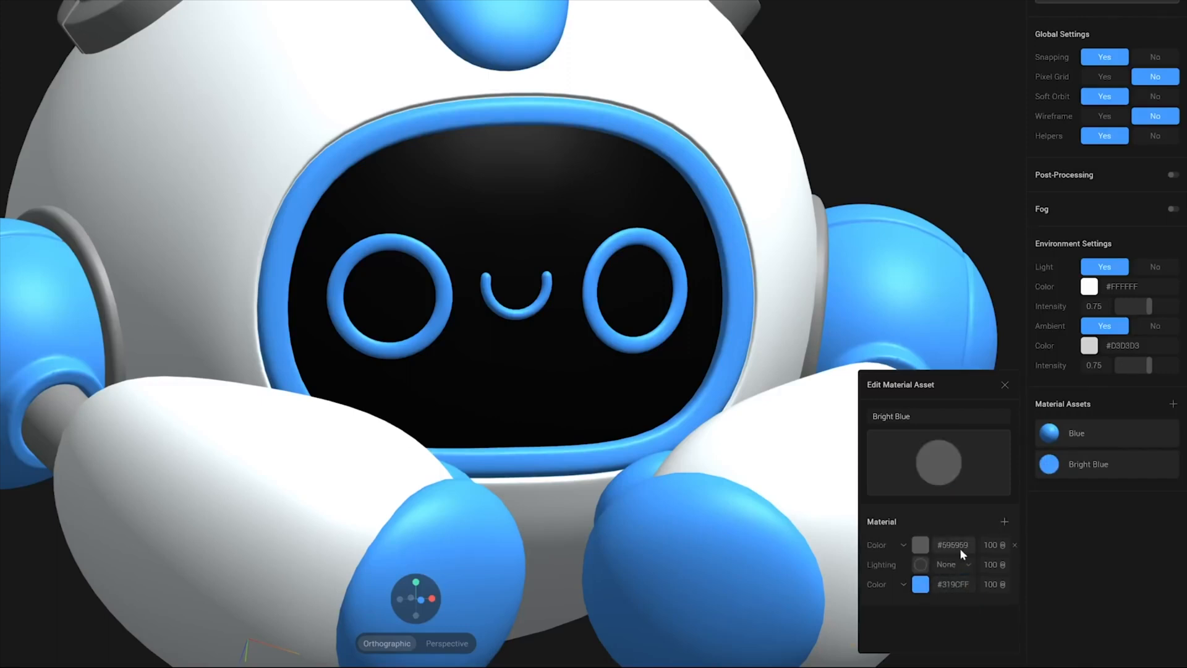
{"action": "left_click", "coordinate": [917, 550]}
{"action": "left_click", "coordinate": [924, 621]}
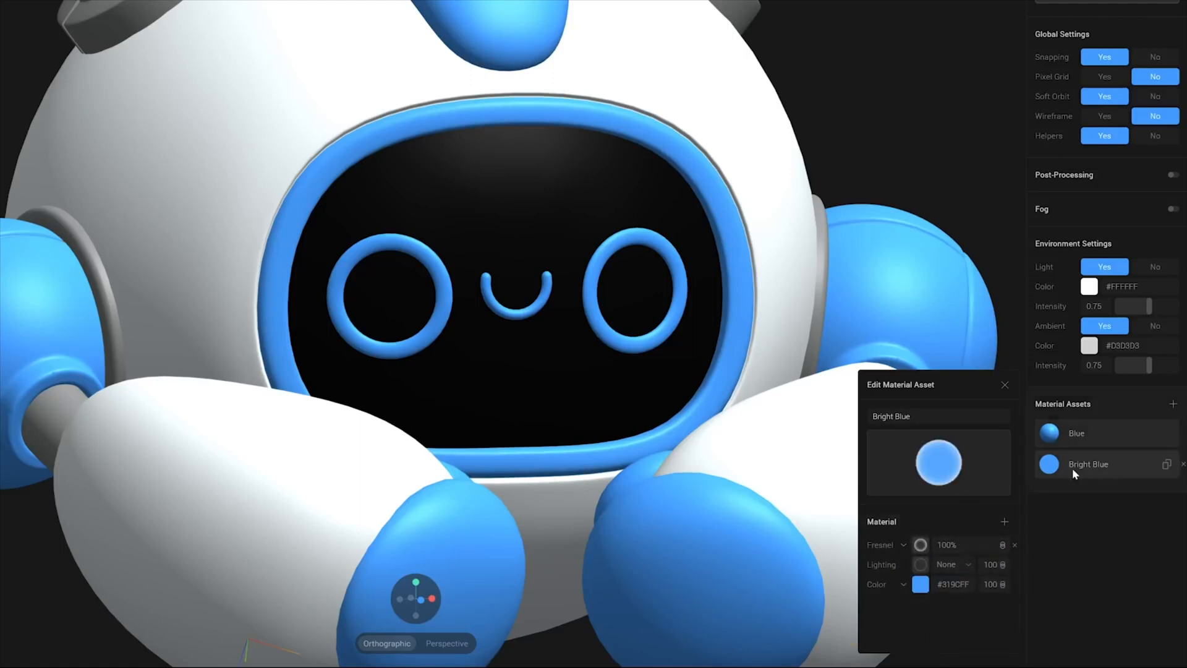
{"action": "left_click", "coordinate": [1050, 465]}
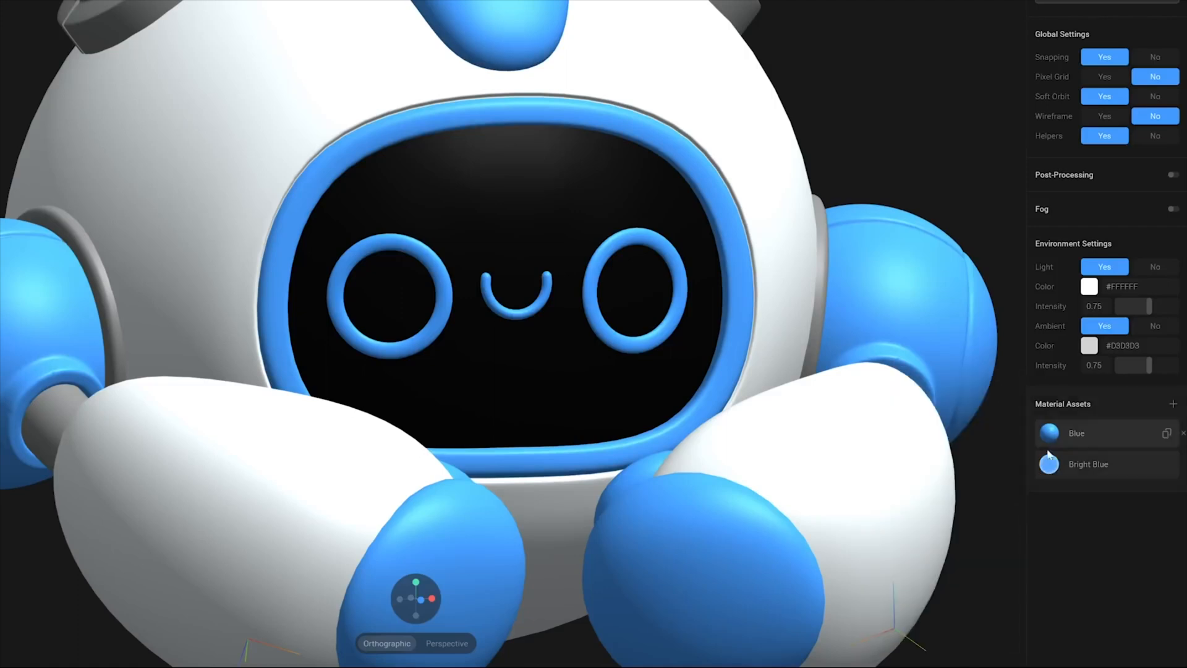
- Apply the Bright Blue material asset to both eye rings and the smile
{"action": "left_click_drag", "start_coordinate": [1050, 465], "coordinate": [614, 333]}
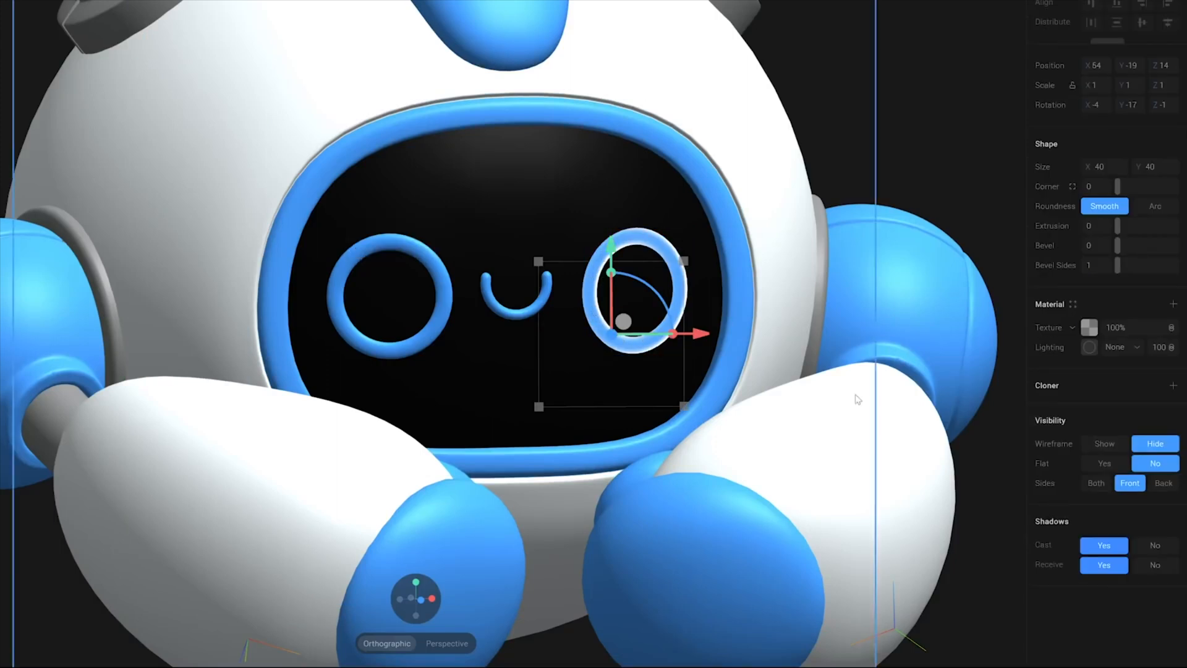
{"action": "left_click", "coordinate": [983, 490]}
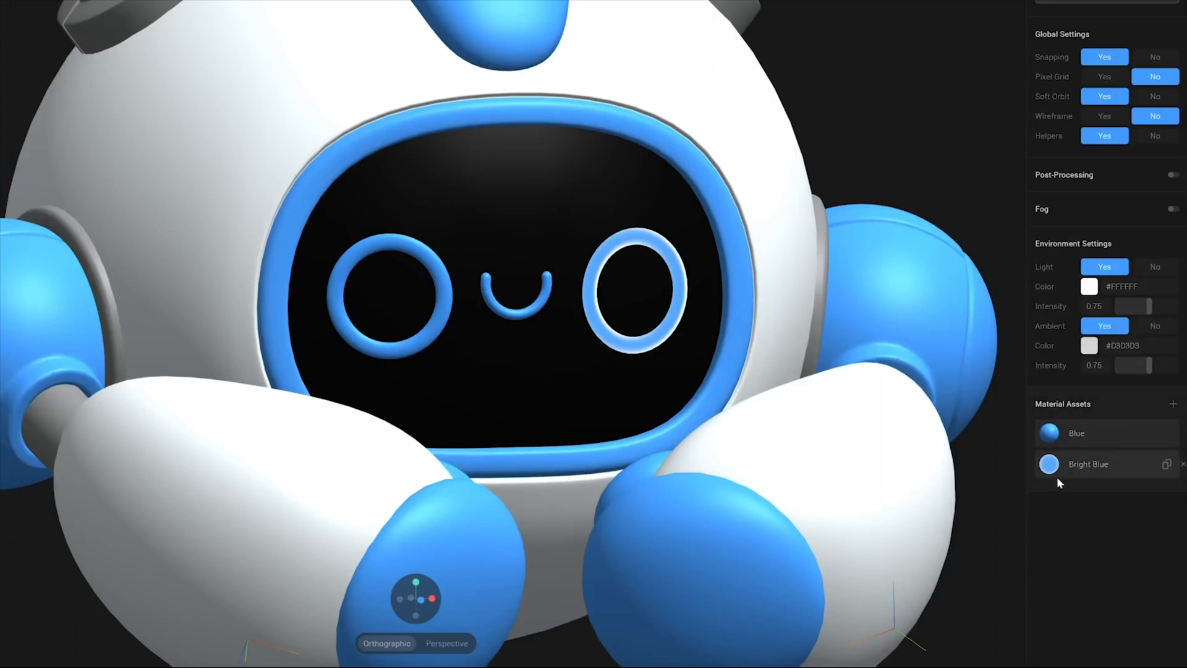
{"action": "left_click_drag", "start_coordinate": [1046, 464], "coordinate": [415, 346]}
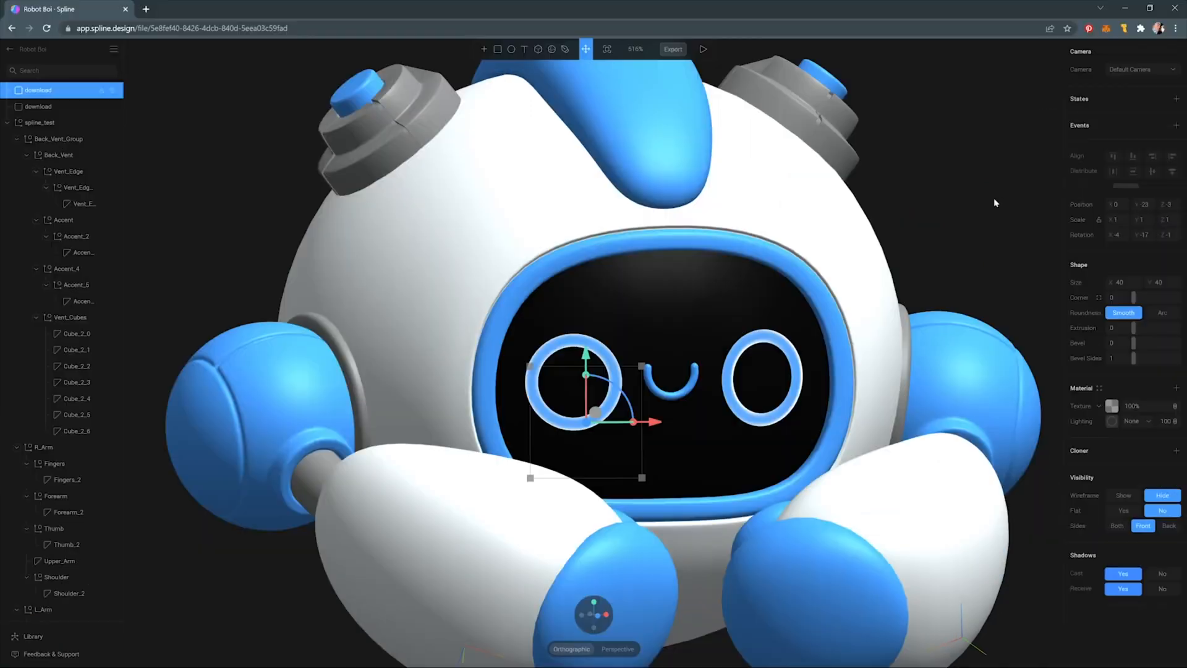
{"action": "left_click", "coordinate": [953, 60]}
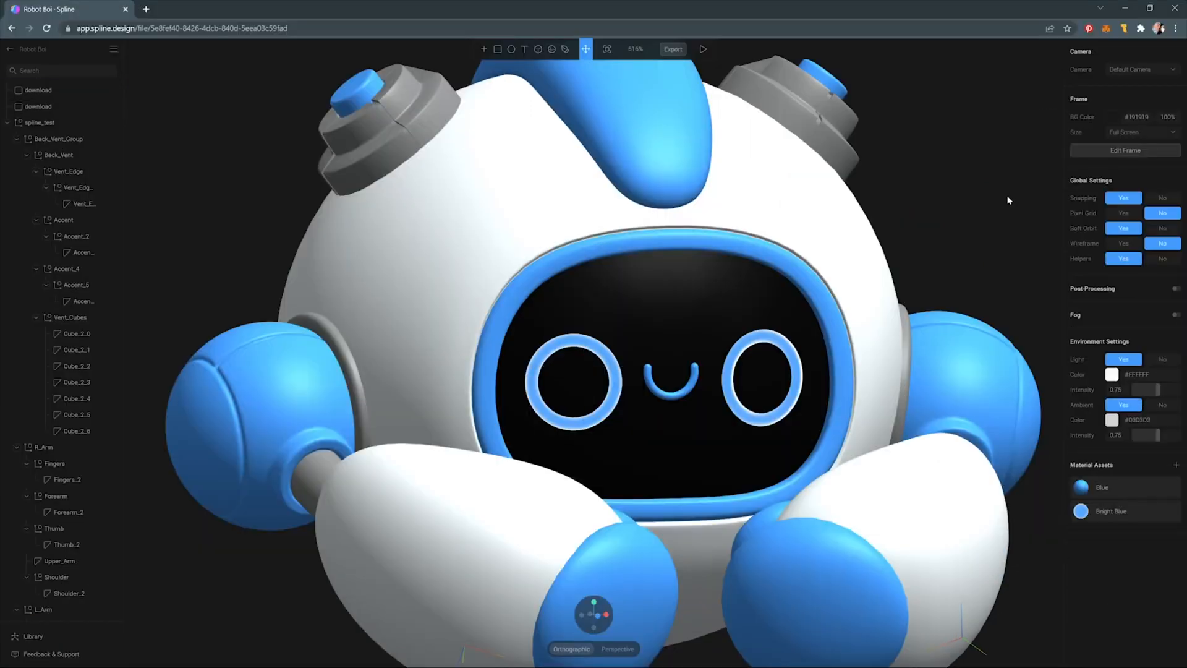
{"action": "left_click_drag", "start_coordinate": [1082, 513], "coordinate": [682, 394]}
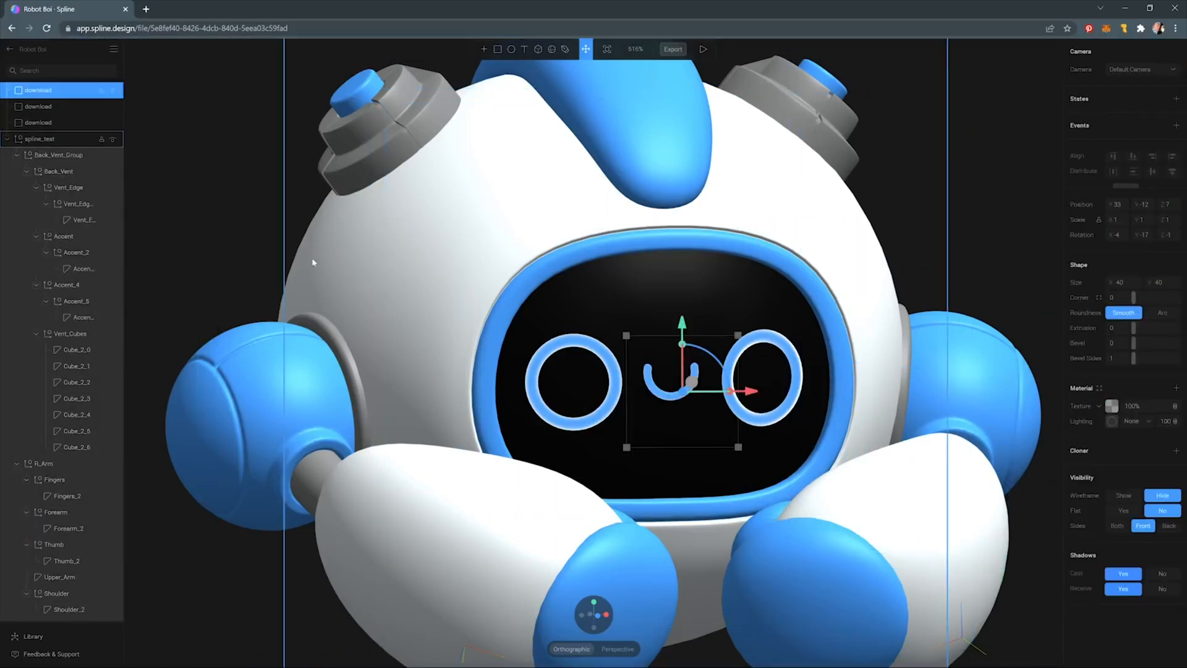
- Delete the three download objects left above spline_test after applying the material to the eyes and smile
{"action": "key", "text": "Delete"}
{"action": "left_click", "coordinate": [48, 94]}
{"action": "key", "text": "Delete"}
{"action": "key", "text": "Delete"}
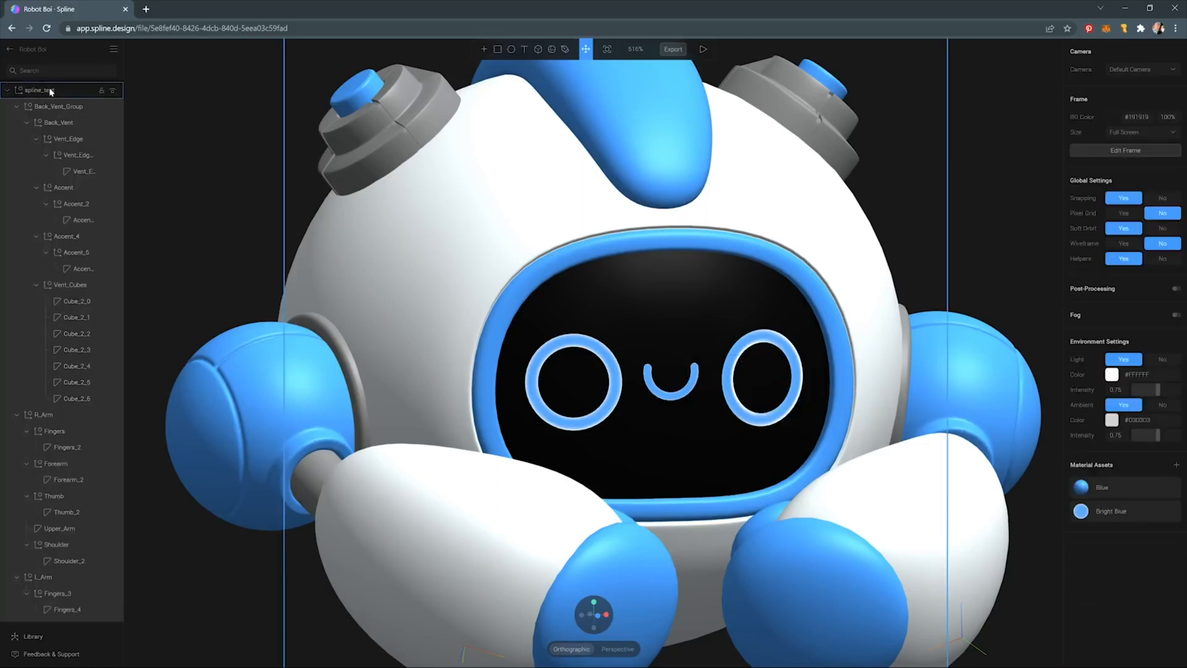
- Set the Bright Blue material asset's base color to #10A9FF
{"action": "left_click", "coordinate": [1081, 512]}
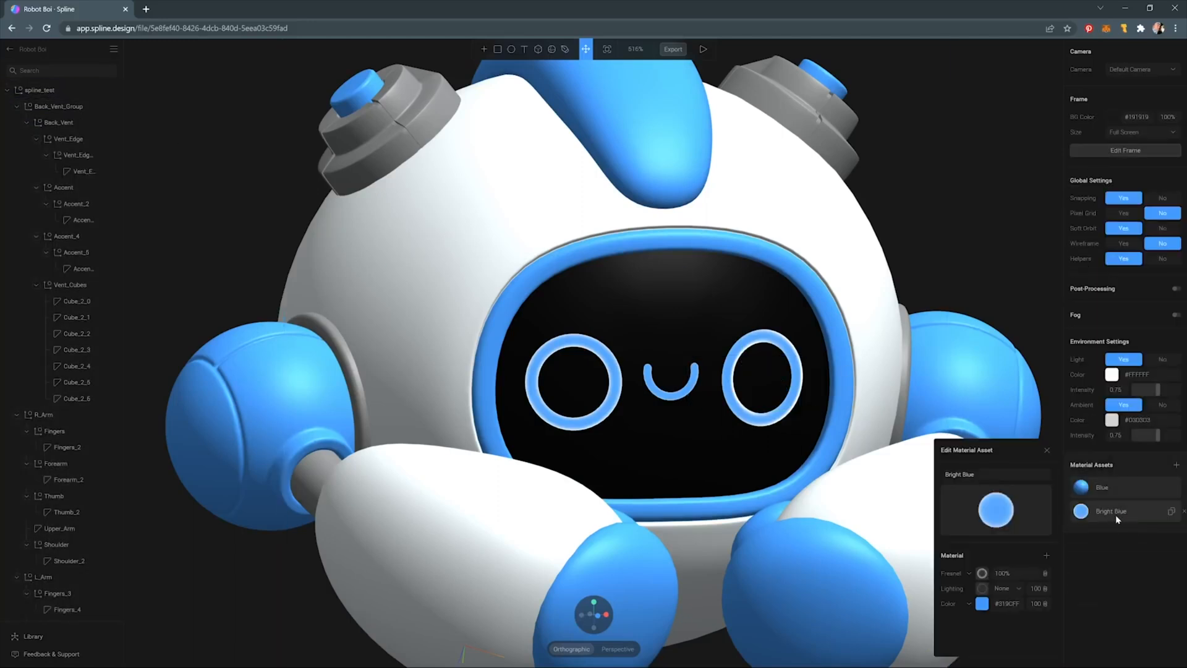
{"action": "left_click", "coordinate": [982, 604]}
{"action": "left_click", "coordinate": [994, 620]}
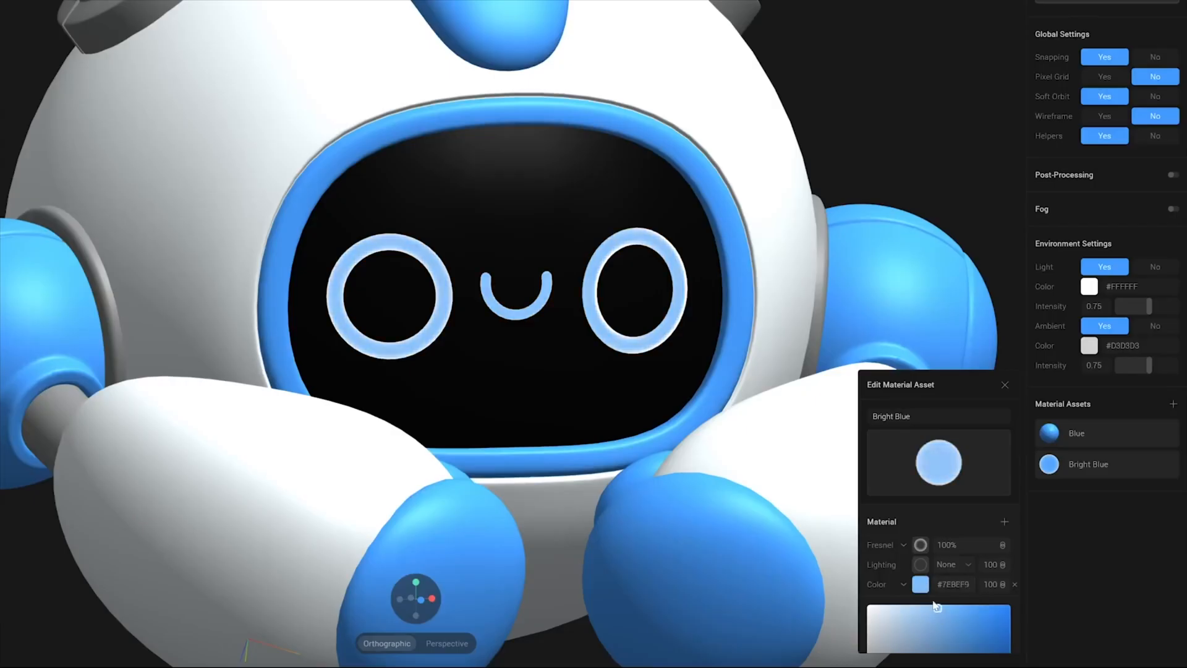
{"action": "left_click_drag", "start_coordinate": [934, 602], "coordinate": [943, 598]}
{"action": "scroll", "coordinate": [942, 598], "scroll_direction": "down", "scroll_amount": 3}
{"action": "left_click", "coordinate": [939, 595]}
{"action": "left_click_drag", "start_coordinate": [945, 543], "coordinate": [1000, 431]}
{"action": "left_click", "coordinate": [947, 596]}
{"action": "left_click", "coordinate": [918, 413]}
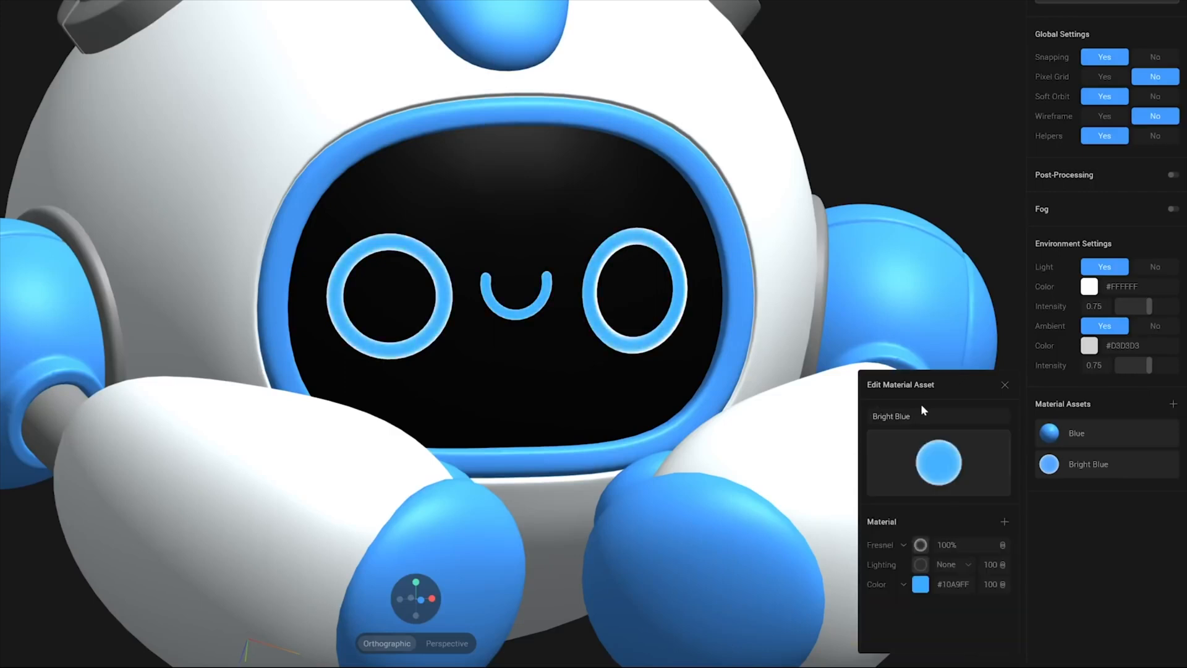
- Set the color of Bright Blue's Fresnel layer to #6FE4FF
{"action": "left_click", "coordinate": [921, 545]}
{"action": "left_click", "coordinate": [921, 575]}
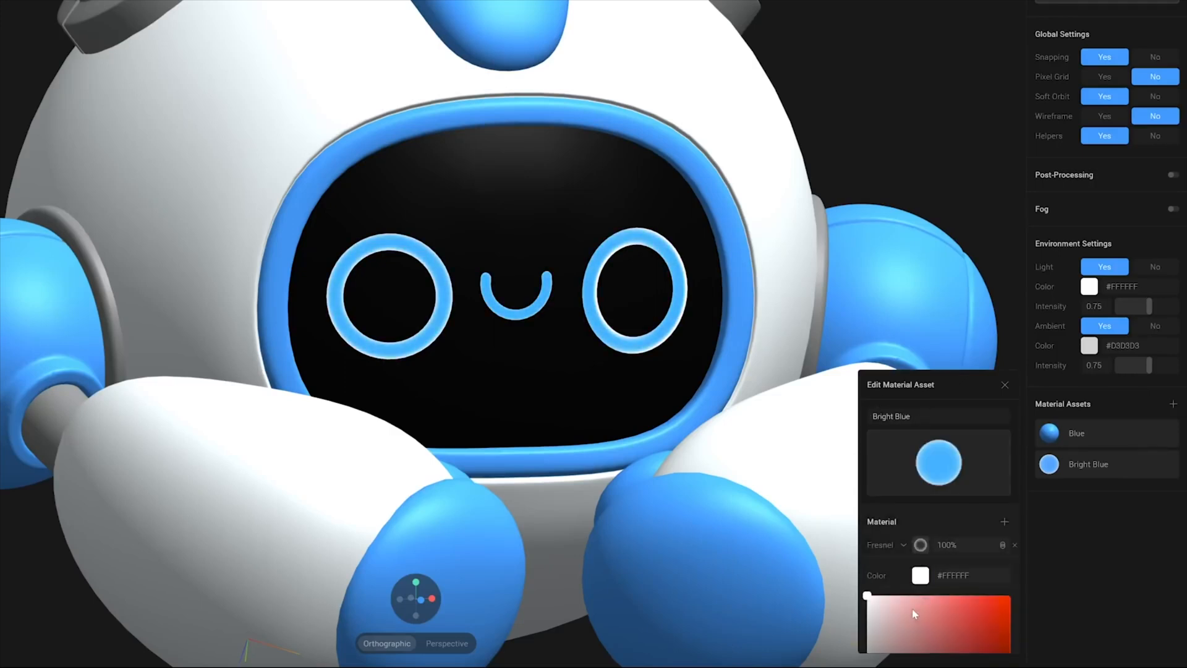
{"action": "left_click_drag", "start_coordinate": [914, 611], "coordinate": [947, 595]}
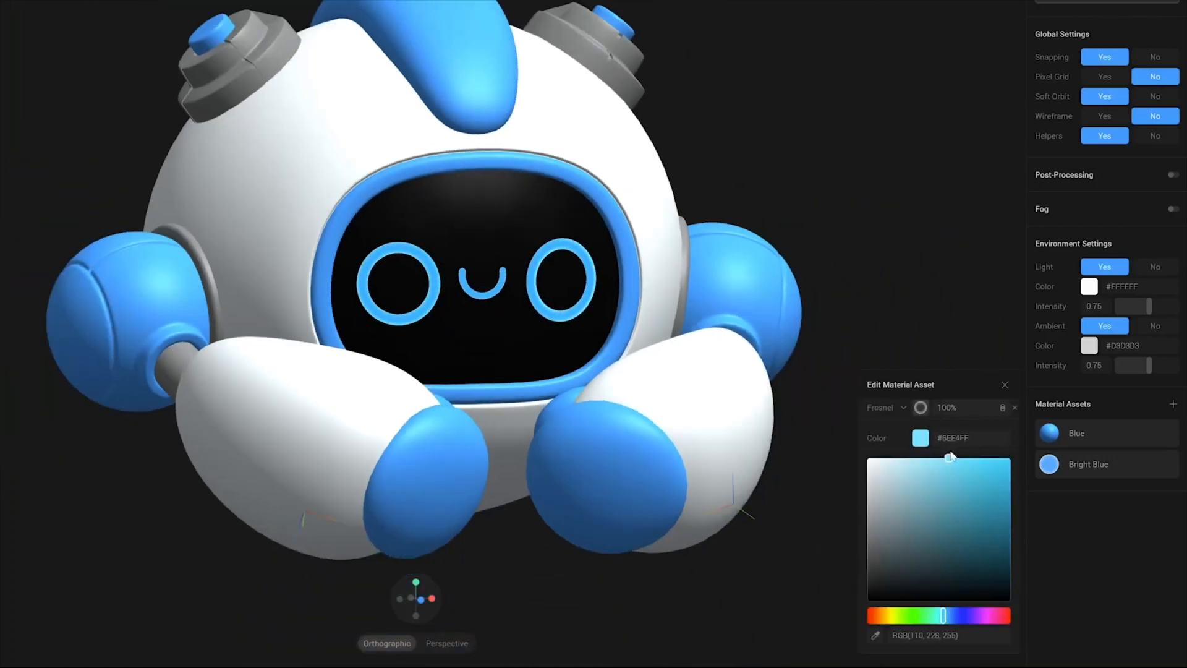
{"action": "left_click_drag", "start_coordinate": [950, 435], "coordinate": [949, 433]}
{"action": "left_click", "coordinate": [888, 440]}
- Set Bright Blue's Fresnel bias to 0.50, scale to 15 and intensity to 5
{"action": "left_click", "coordinate": [940, 573]}
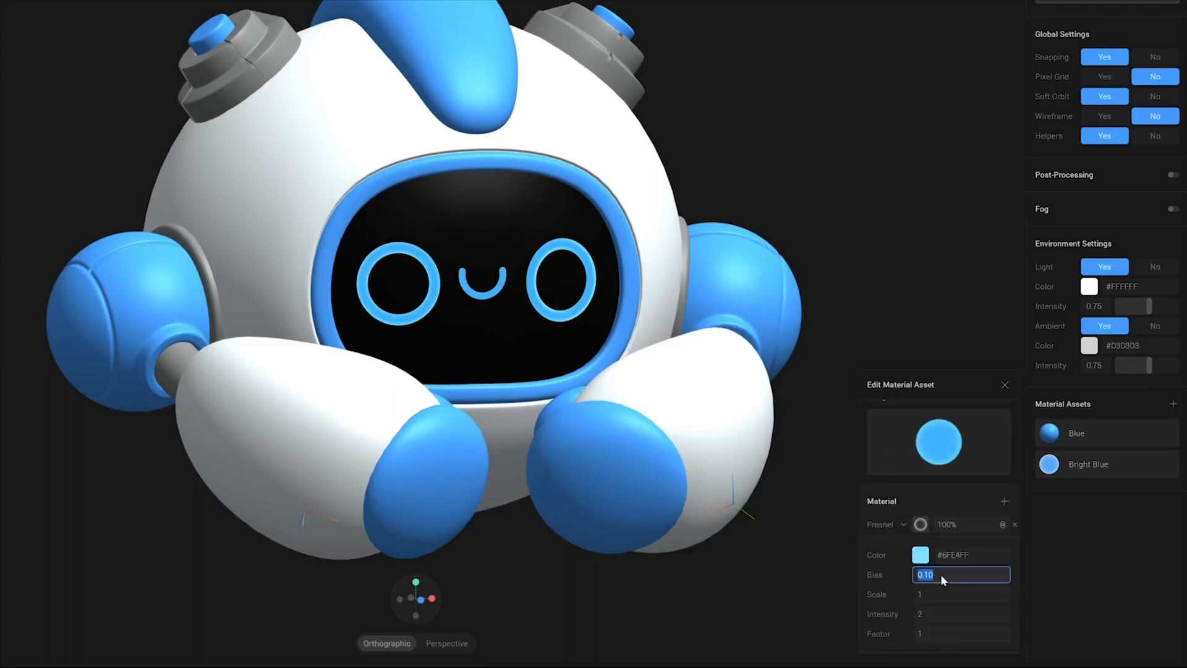
{"action": "type", "text": "0.50"}
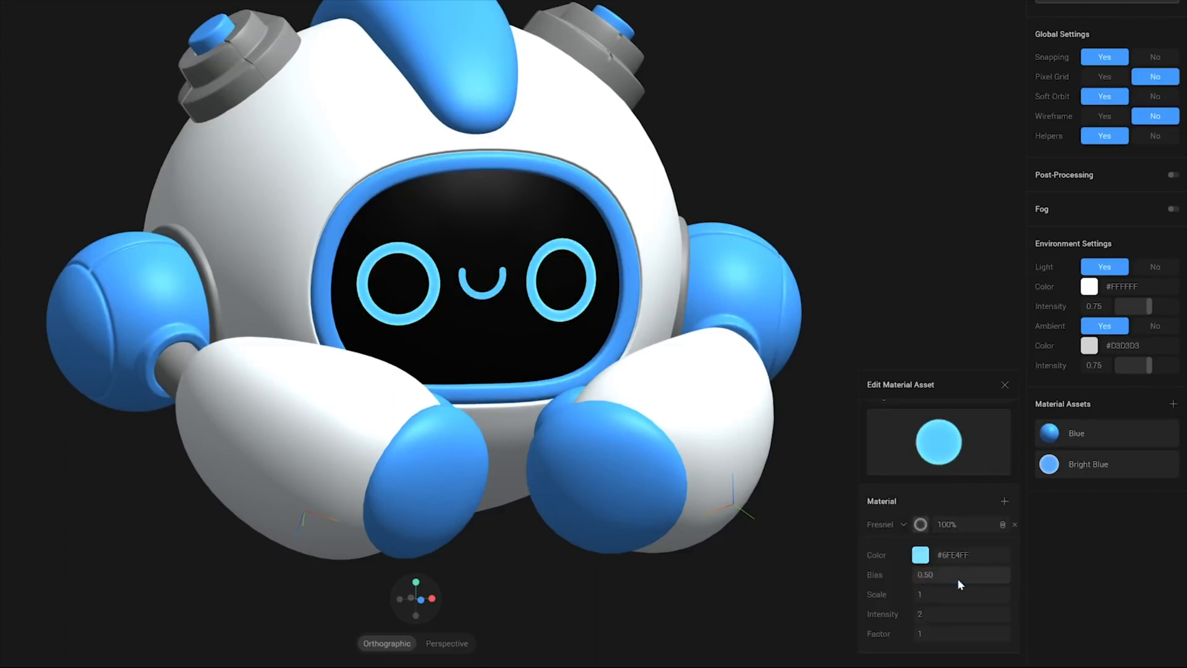
{"action": "left_click", "coordinate": [922, 595]}
{"action": "type", "text": "15"}
{"action": "left_click", "coordinate": [920, 617]}
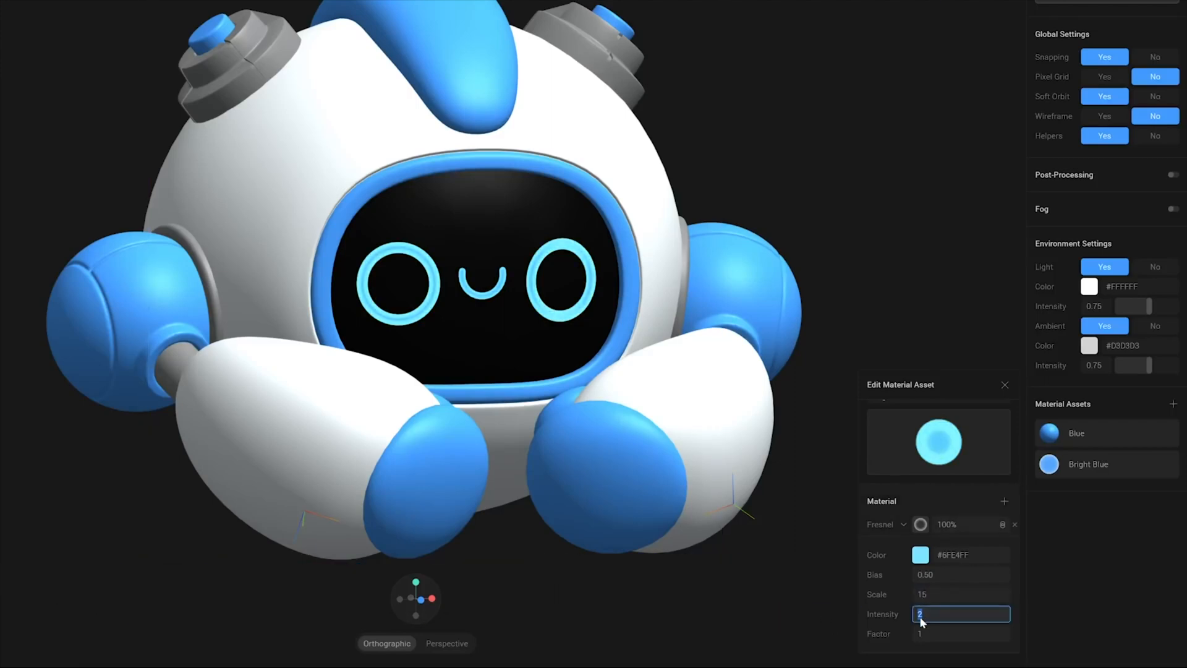
{"action": "type", "text": "5"}
{"action": "key", "text": "Return"}
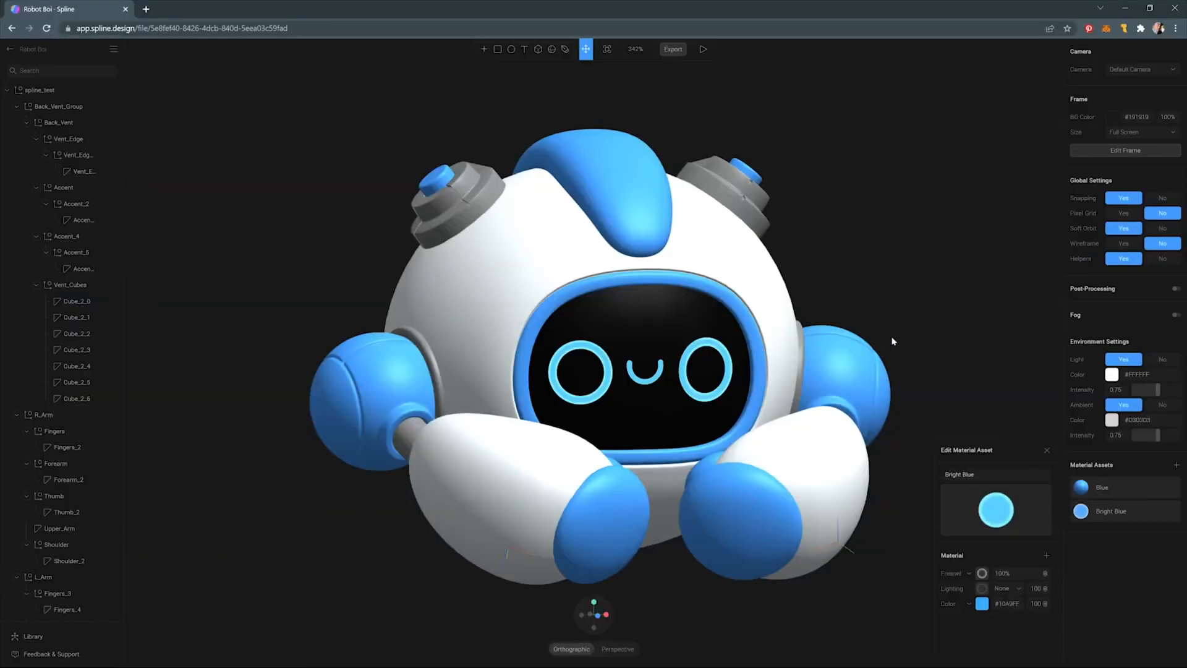
{"action": "right_click_drag", "start_coordinate": [641, 374], "coordinate": [674, 378]}
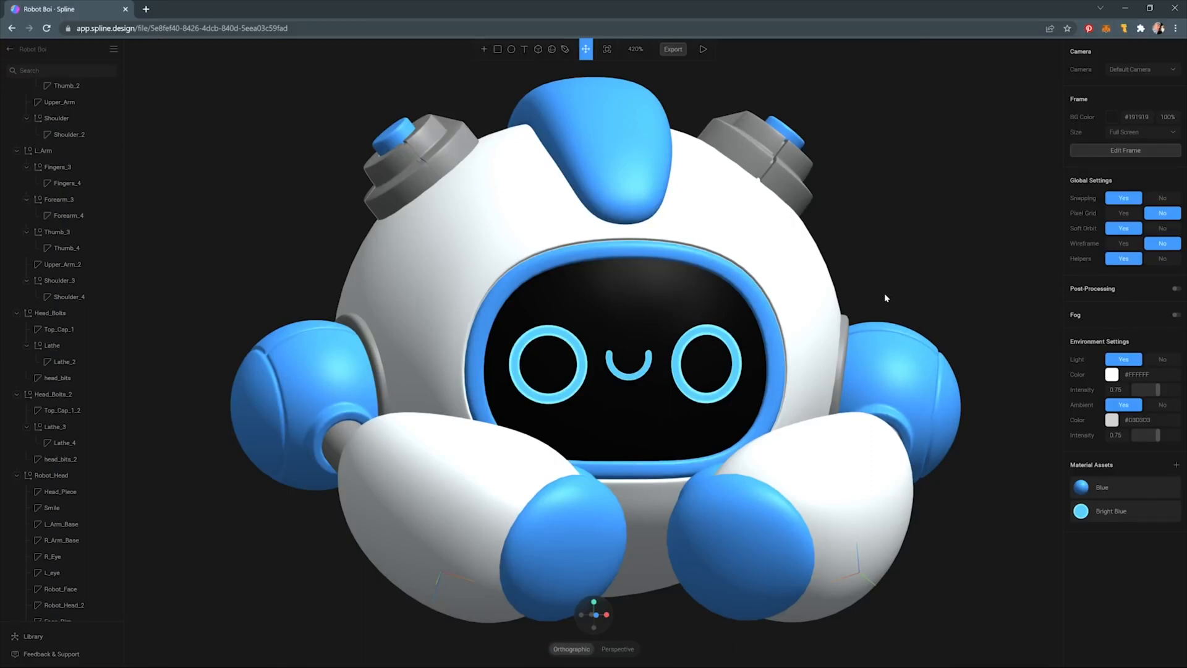
- Smooth the Fingers_4 mesh of the L_Arm group, trying subdivision level 2 and settling on level 1
{"action": "left_click", "coordinate": [782, 548]}
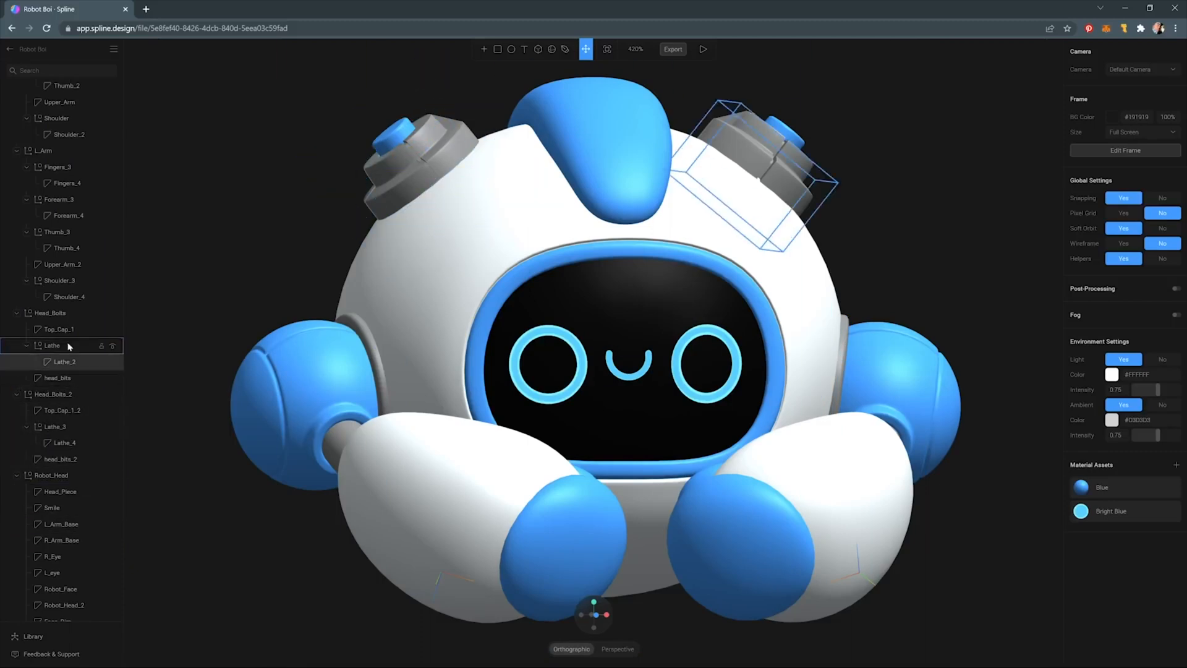
{"action": "left_click", "coordinate": [60, 216]}
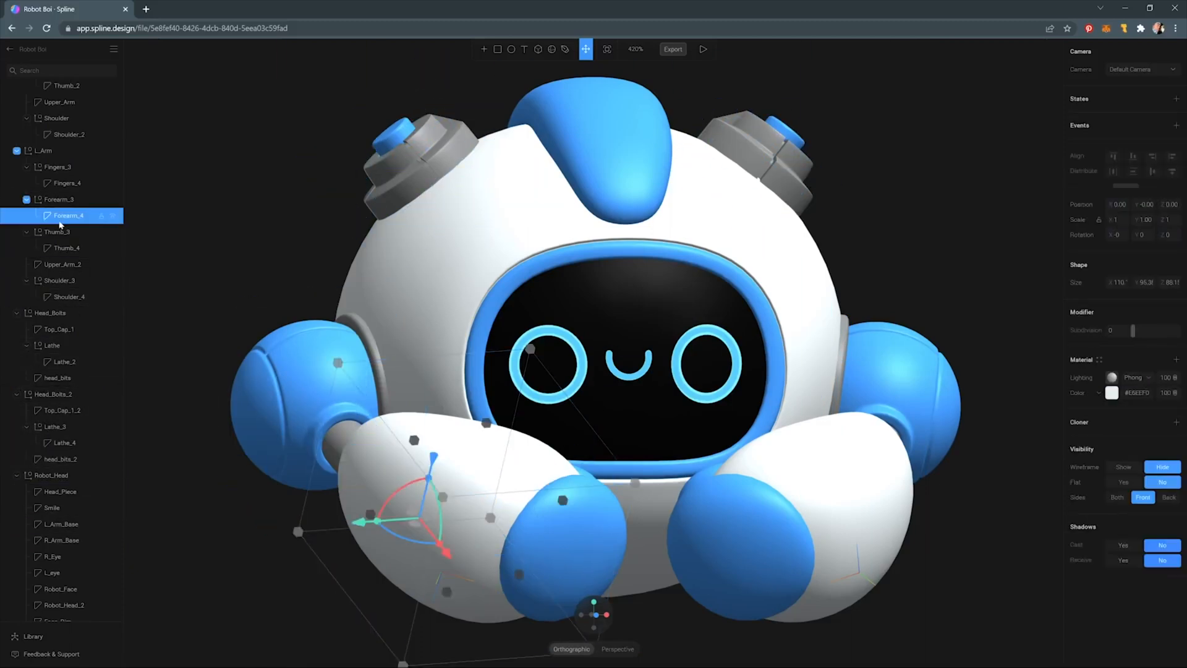
{"action": "left_click", "coordinate": [65, 185]}
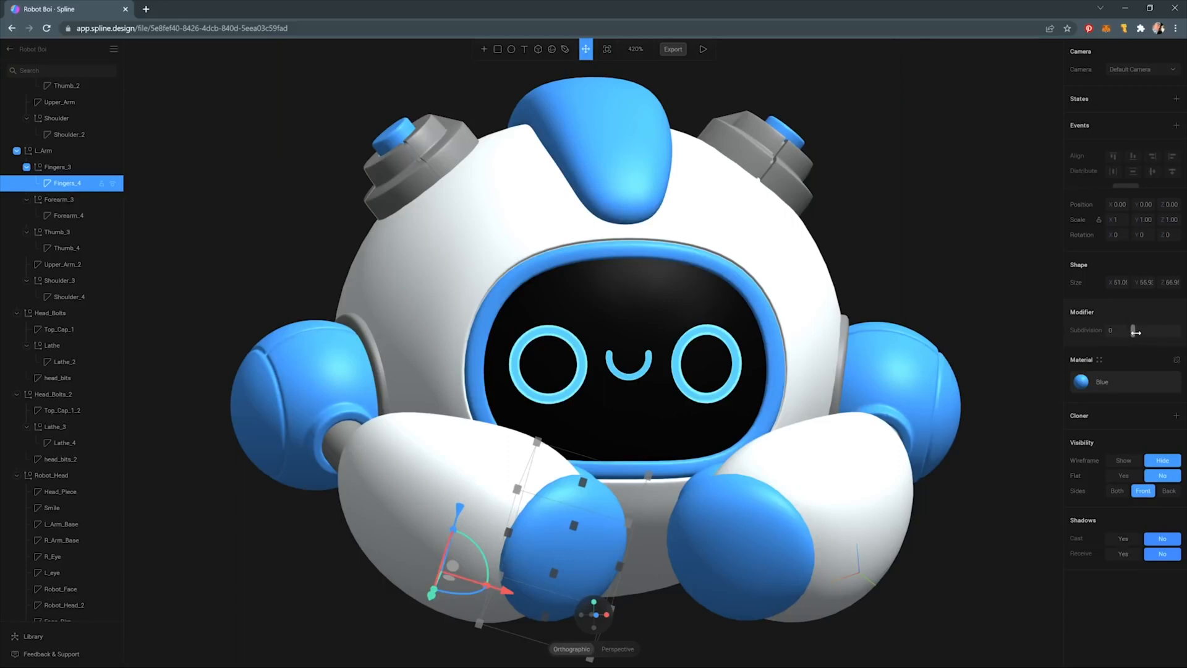
{"action": "left_click_drag", "start_coordinate": [1133, 331], "coordinate": [1147, 332]}
{"action": "middle_click_drag", "start_coordinate": [551, 507], "coordinate": [525, 415]}
{"action": "scroll", "coordinate": [525, 414], "scroll_direction": "down", "scroll_amount": 8}
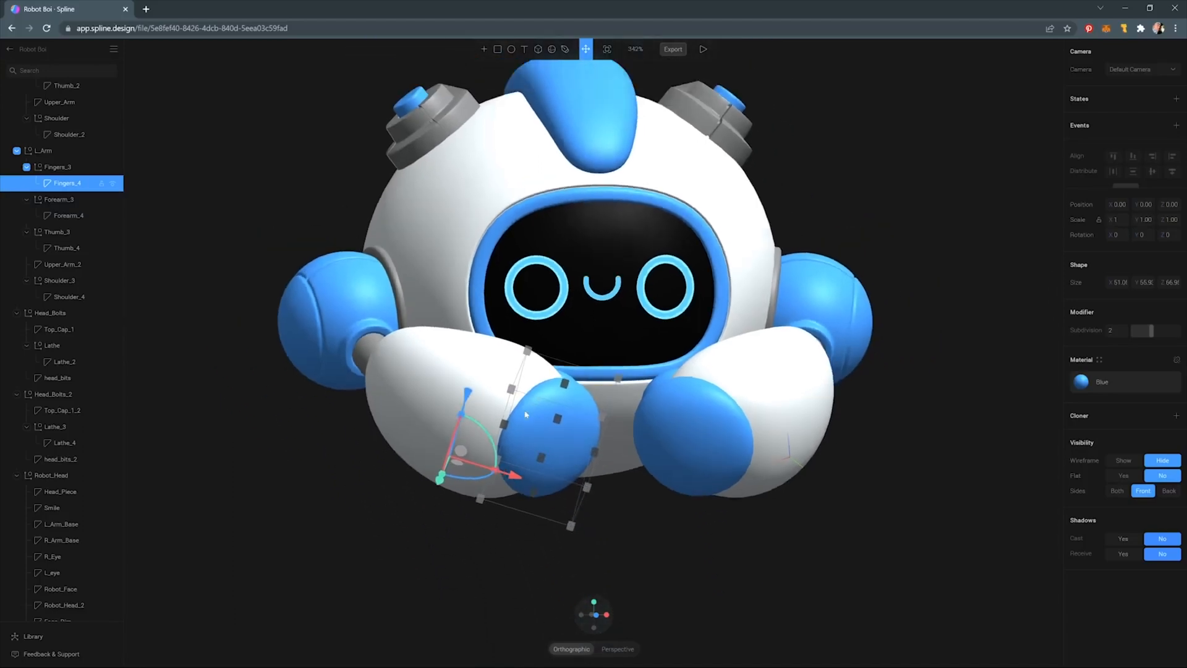
{"action": "scroll", "coordinate": [525, 415], "scroll_direction": "up", "scroll_amount": 12}
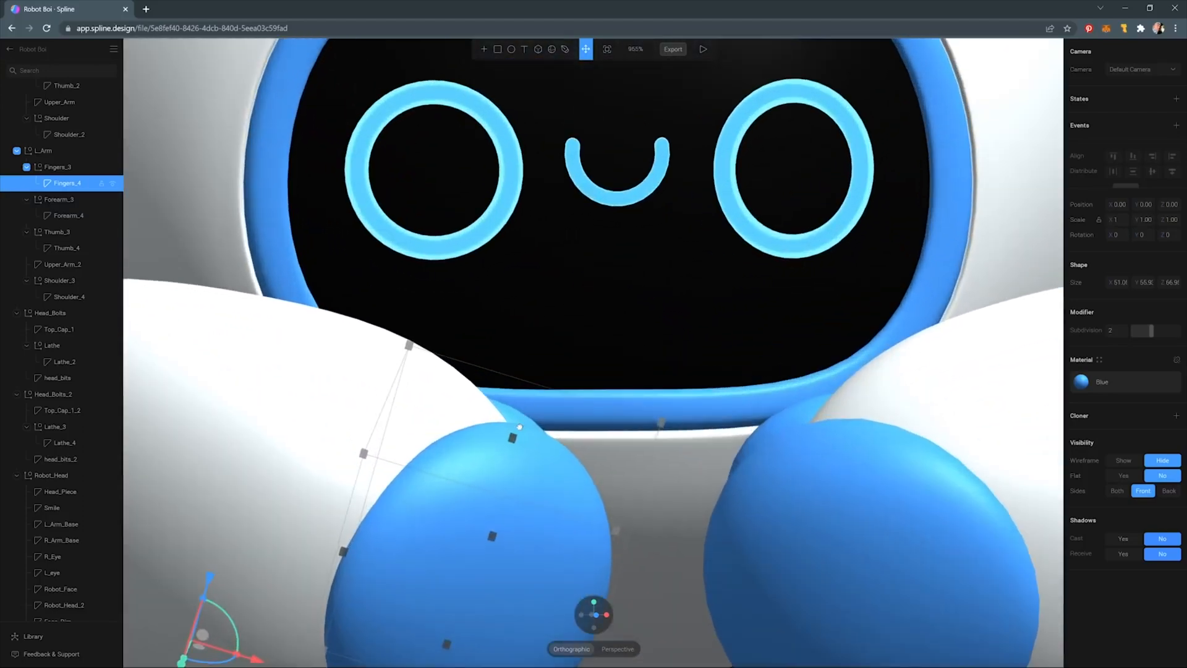
{"action": "middle_click_drag", "start_coordinate": [519, 427], "coordinate": [577, 221]}
{"action": "mouse_move", "coordinate": [1151, 331]}
{"action": "left_mouse_down"}
{"action": "mouse_move", "coordinate": [1113, 332]}
{"action": "mouse_move", "coordinate": [1168, 329]}
{"action": "mouse_move", "coordinate": [1141, 330]}
{"action": "left_mouse_up"}
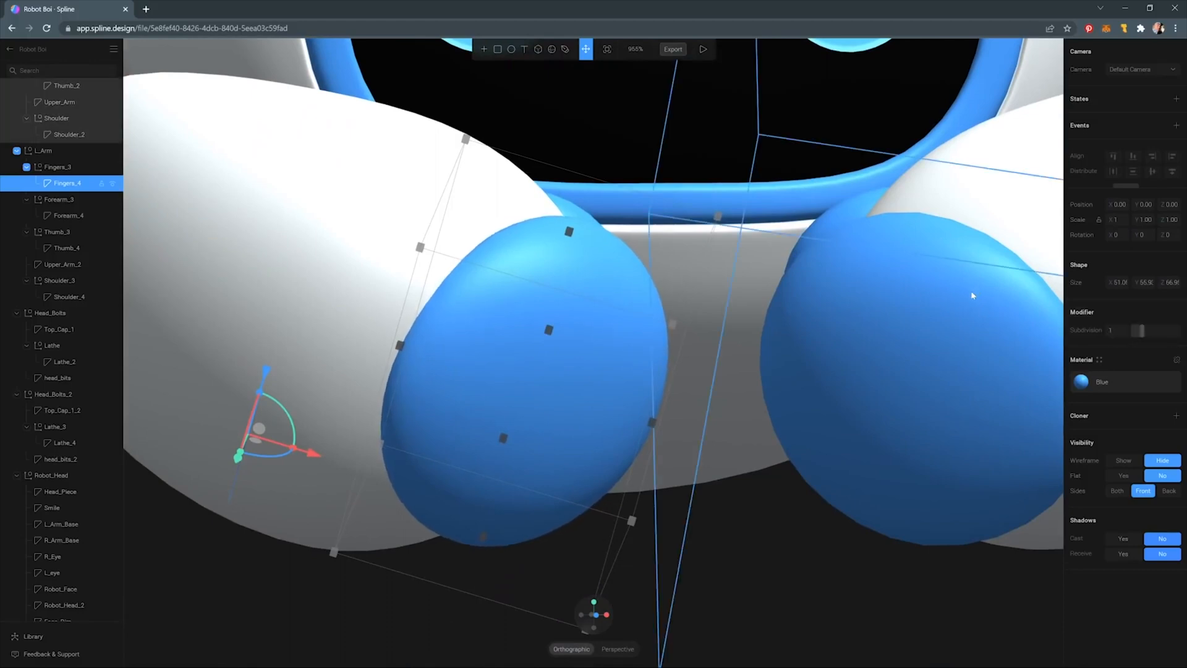
- Raise the subdivision of the Fingers_2 mesh in the R_Arm group to match Fingers_4
{"action": "scroll", "coordinate": [64, 252], "scroll_direction": "up", "scroll_amount": 4}
{"action": "left_click", "coordinate": [75, 239]}
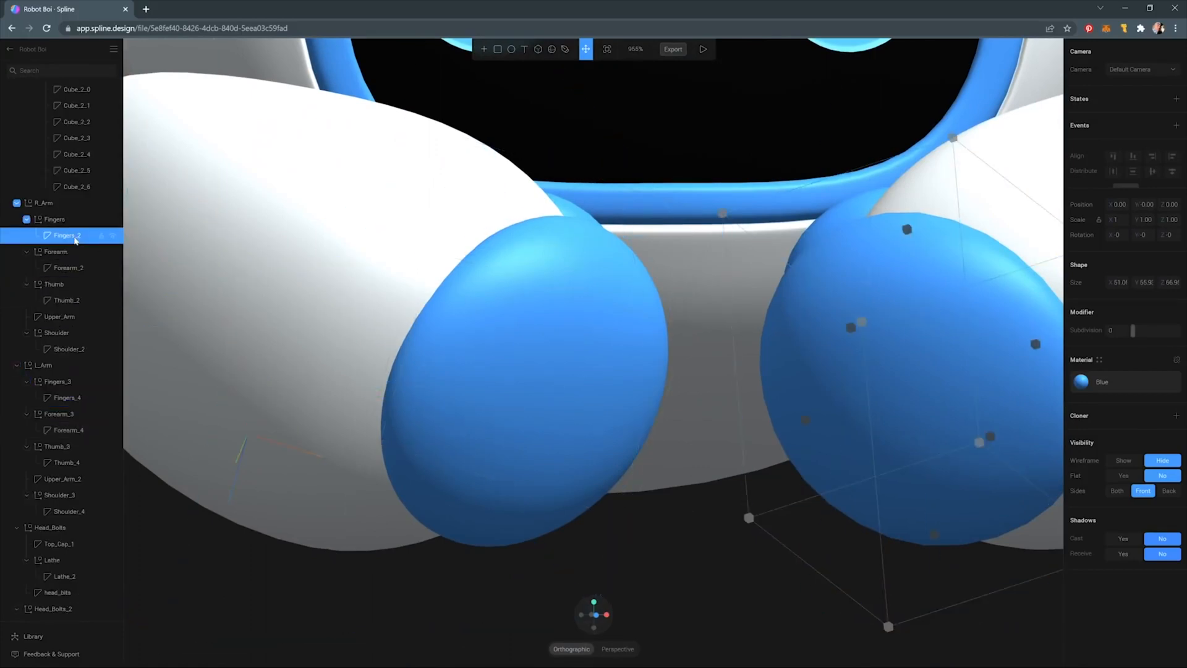
{"action": "left_click_drag", "start_coordinate": [1133, 330], "coordinate": [1141, 332]}
- Inspect the smoothed hands and the face close up, and the whole robot from slightly different angles
{"action": "left_click", "coordinate": [700, 469]}
{"action": "middle_click_drag", "start_coordinate": [692, 326], "coordinate": [646, 449]}
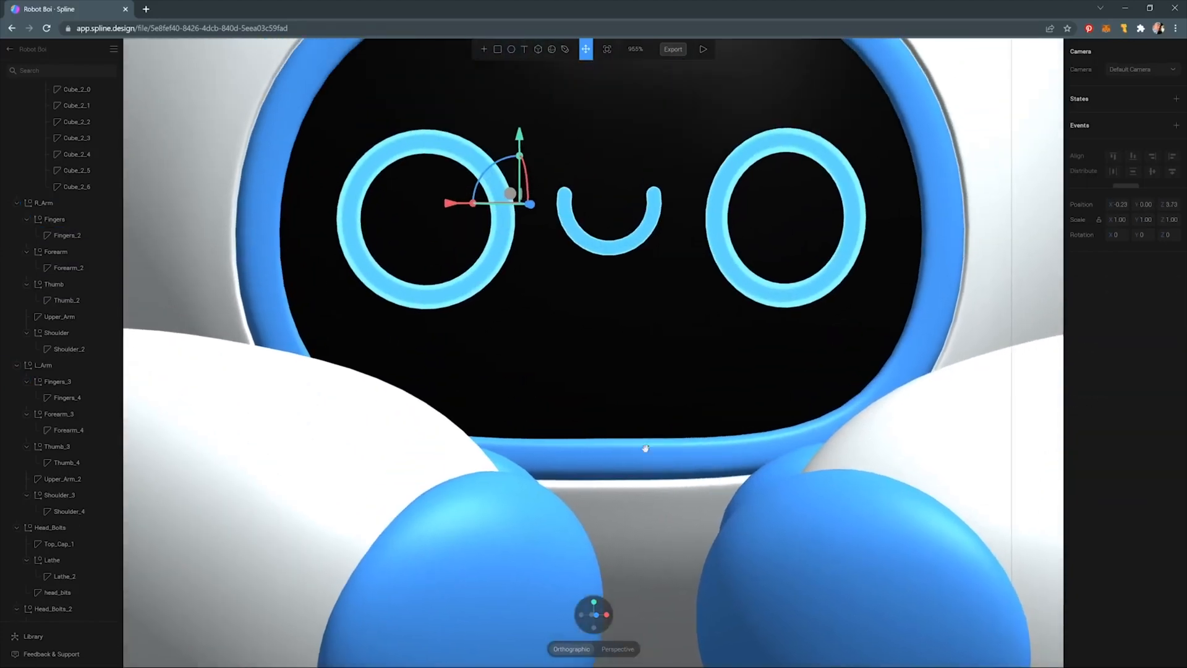
{"action": "middle_click_drag", "start_coordinate": [645, 332], "coordinate": [653, 410]}
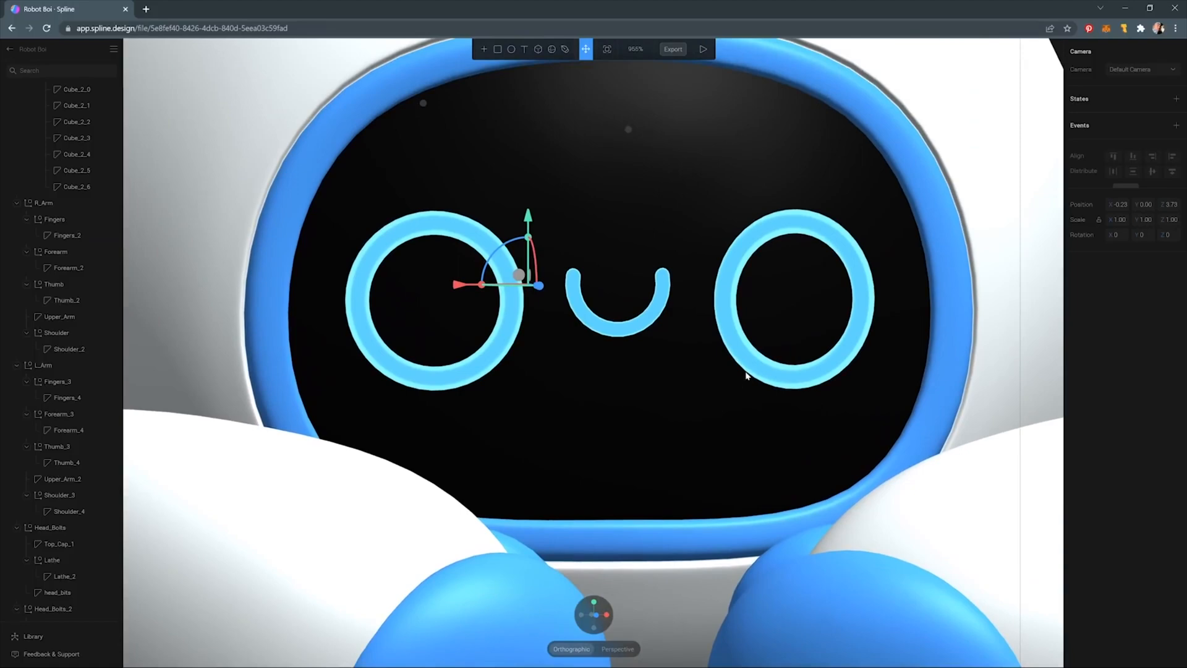
{"action": "scroll", "coordinate": [760, 334], "scroll_direction": "down", "scroll_amount": 5}
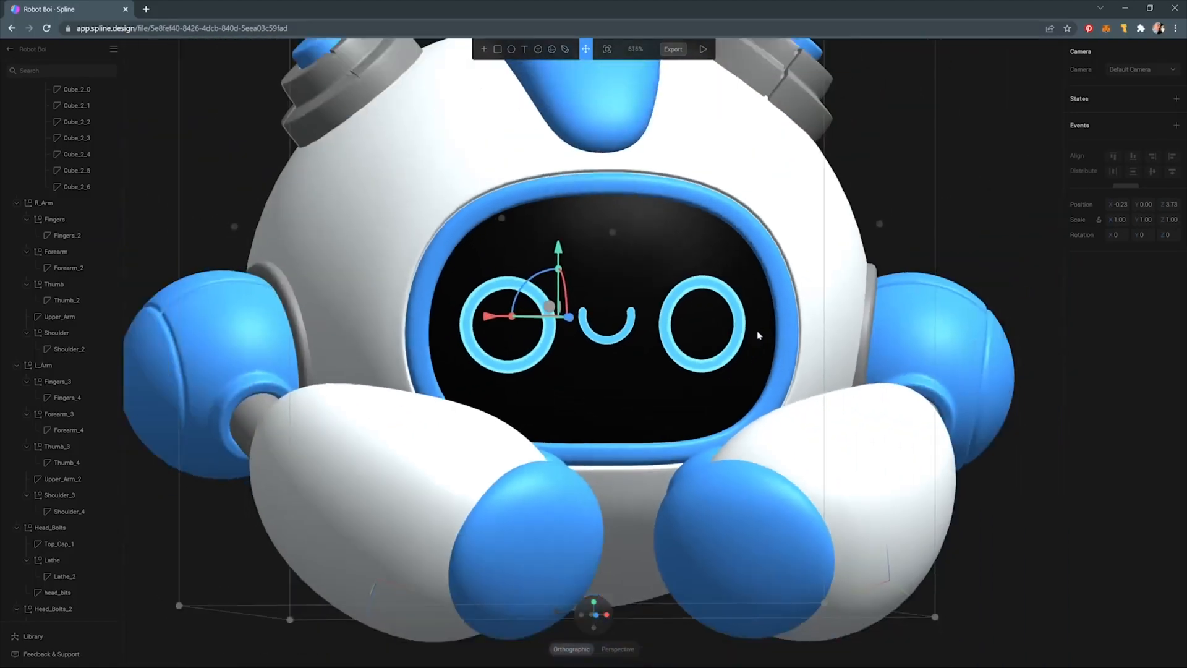
{"action": "scroll", "coordinate": [759, 335], "scroll_direction": "down", "scroll_amount": 4}
{"action": "left_click", "coordinate": [942, 218]}
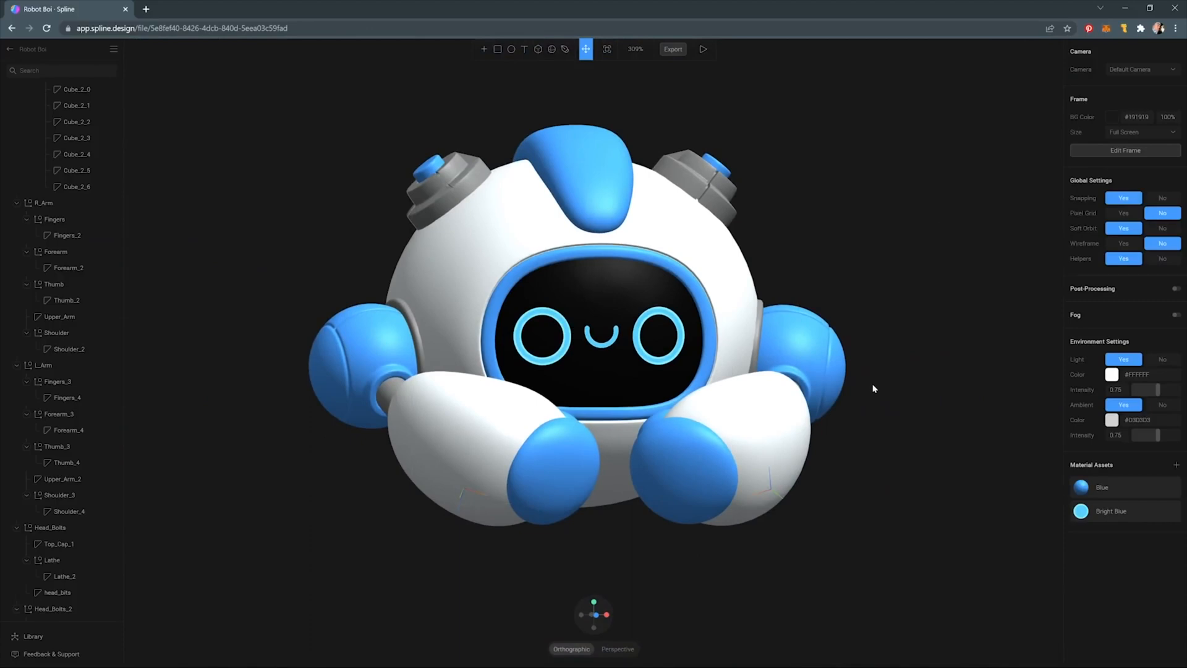
{"action": "left_click_drag", "start_coordinate": [736, 327], "coordinate": [717, 359], "text": "alt"}
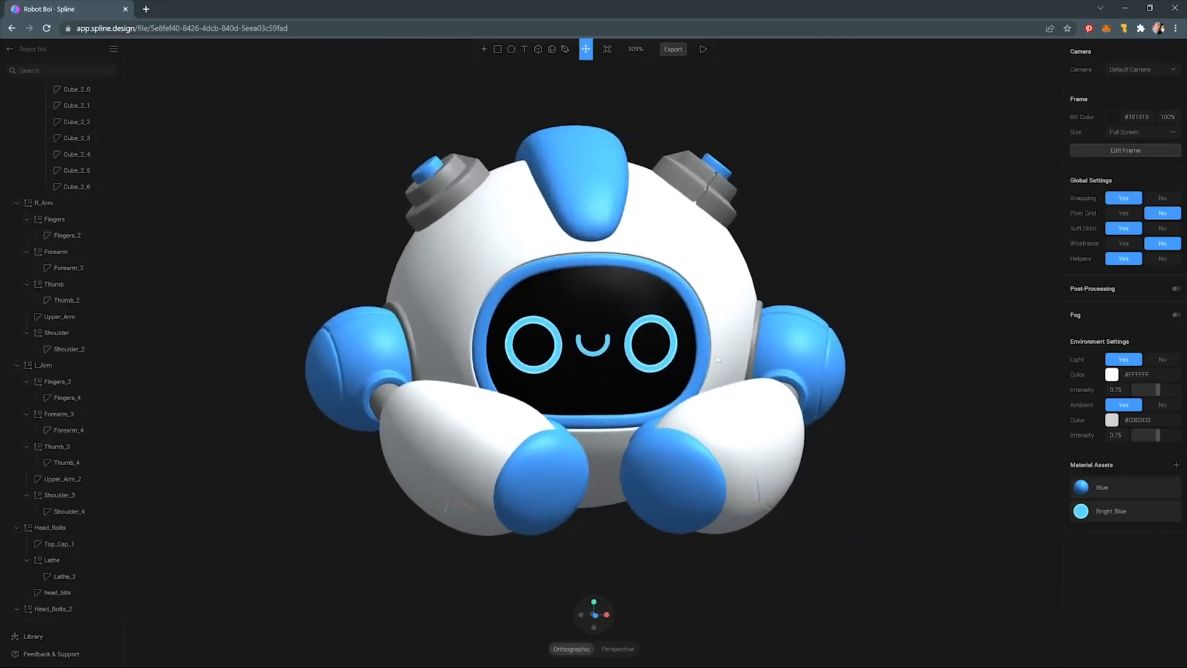
{"action": "left_click_drag", "start_coordinate": [874, 242], "coordinate": [890, 240], "text": "alt"}
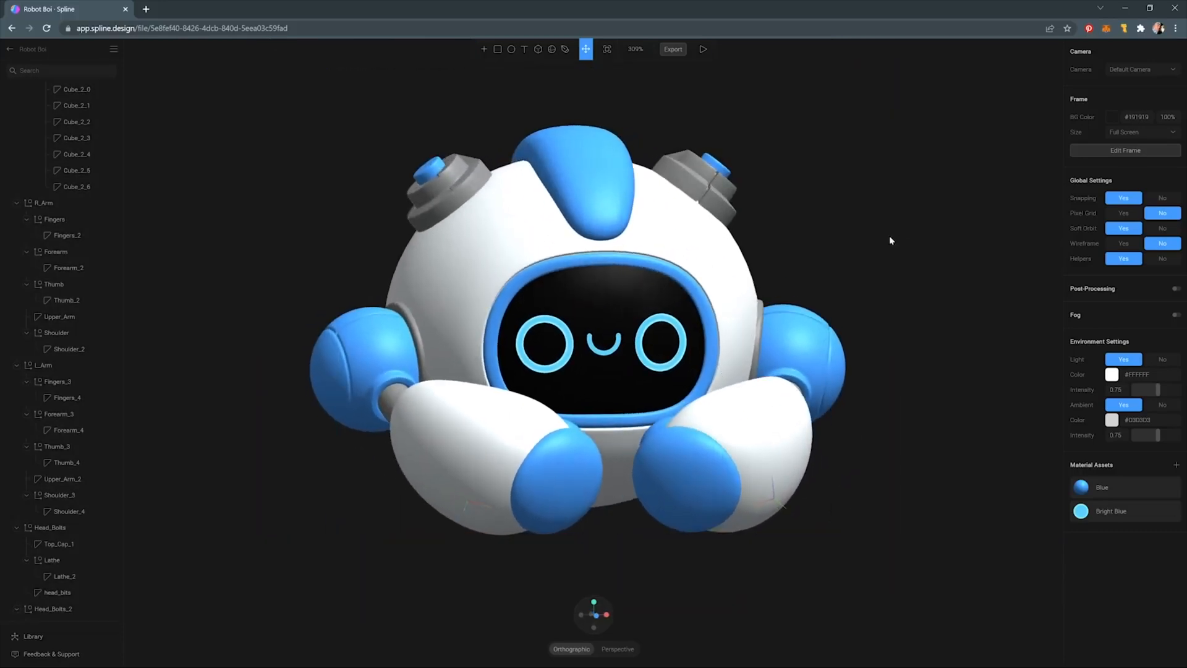
- Collapse all the part groups under spline_test, from Back_Vent_Group to Robot_Head, to tidy the hierarchy
{"action": "left_click", "coordinate": [16, 203]}
{"action": "left_click", "coordinate": [19, 221]}
{"action": "left_click", "coordinate": [24, 310]}
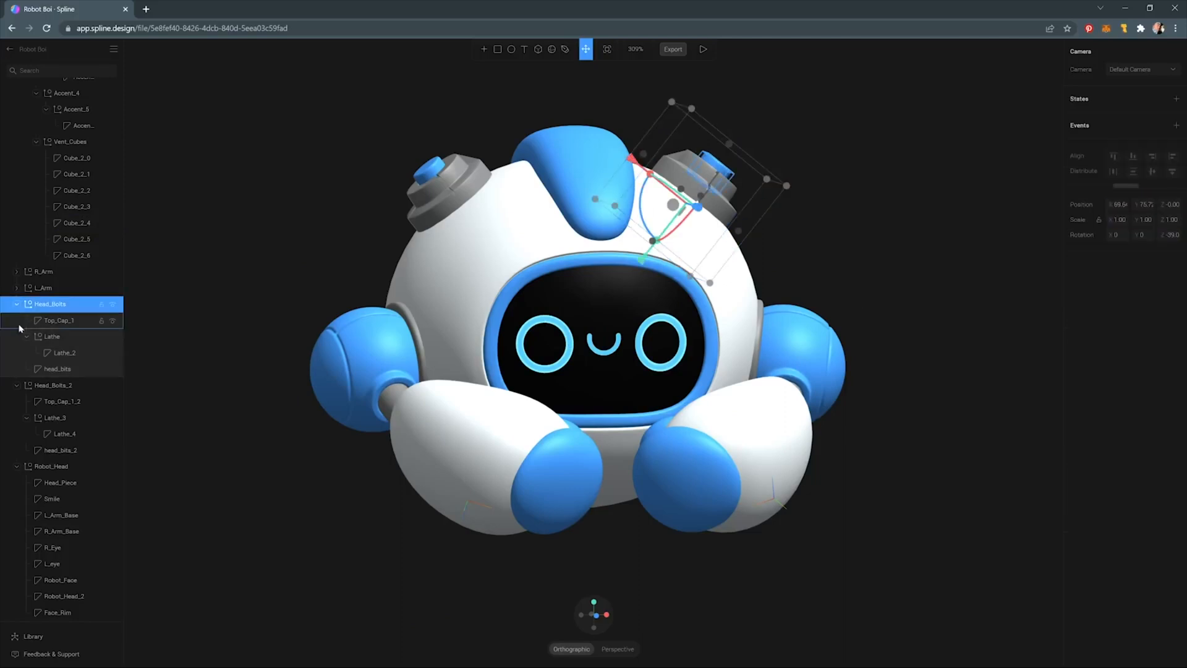
{"action": "left_click", "coordinate": [658, 230]}
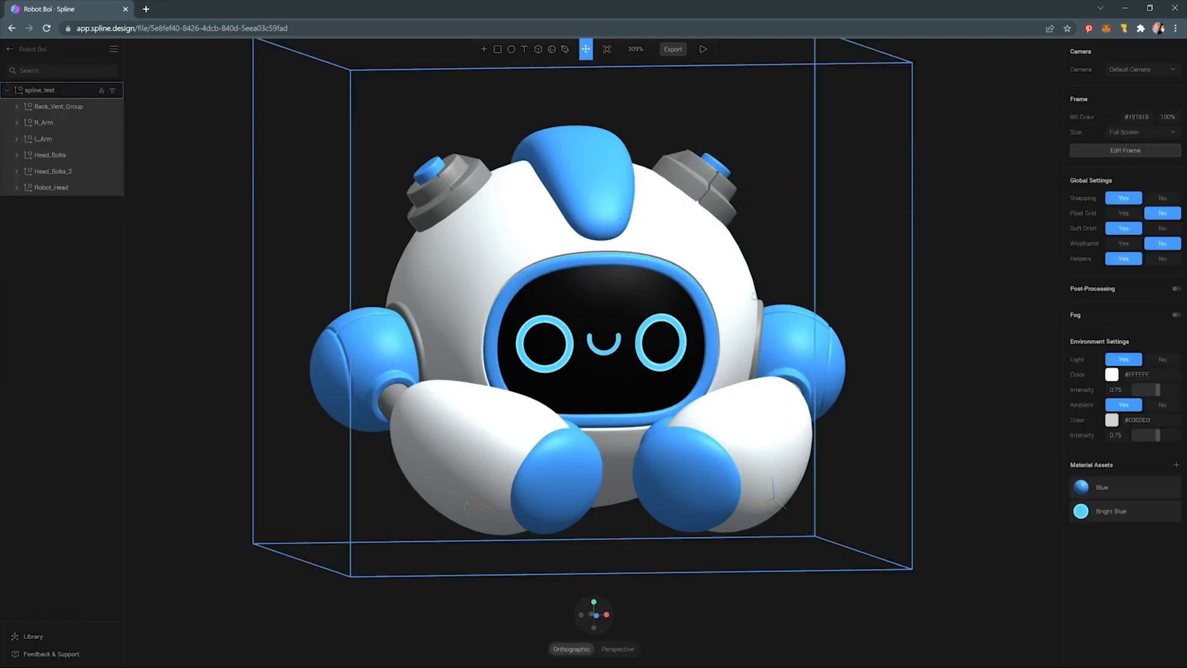
{"action": "left_click", "coordinate": [974, 160]}
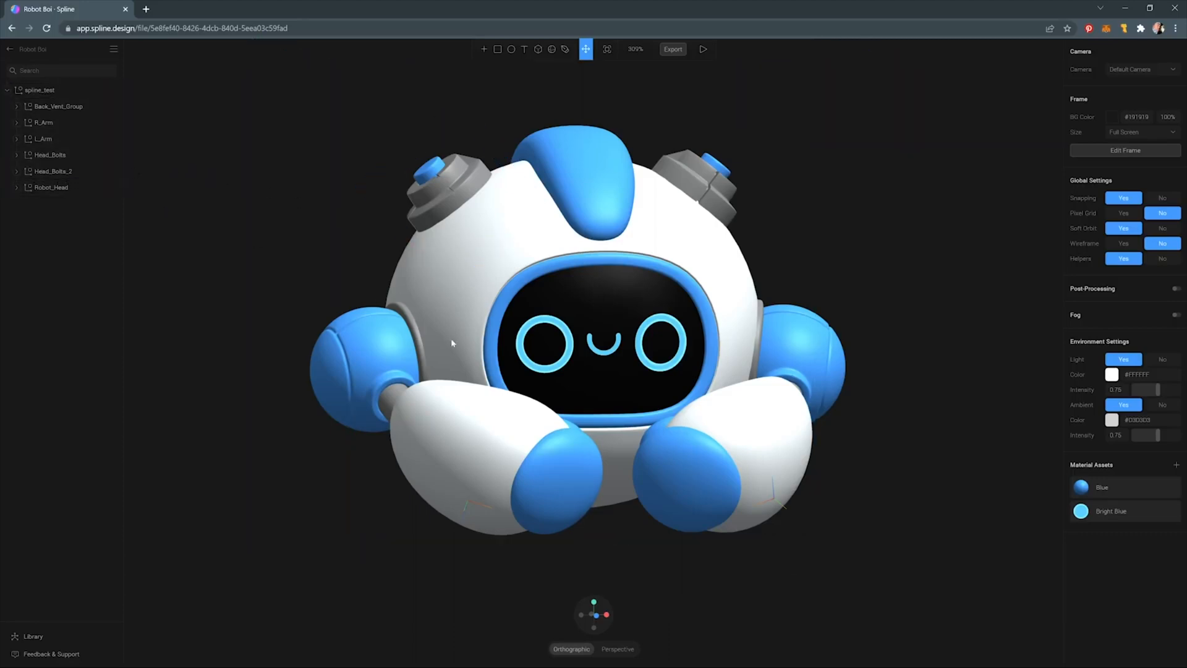
- Add a second state to the R_Arm group and rotate the arm slightly downward about its shoulder in that state
{"action": "left_click", "coordinate": [400, 366]}
{"action": "left_click", "coordinate": [51, 123]}
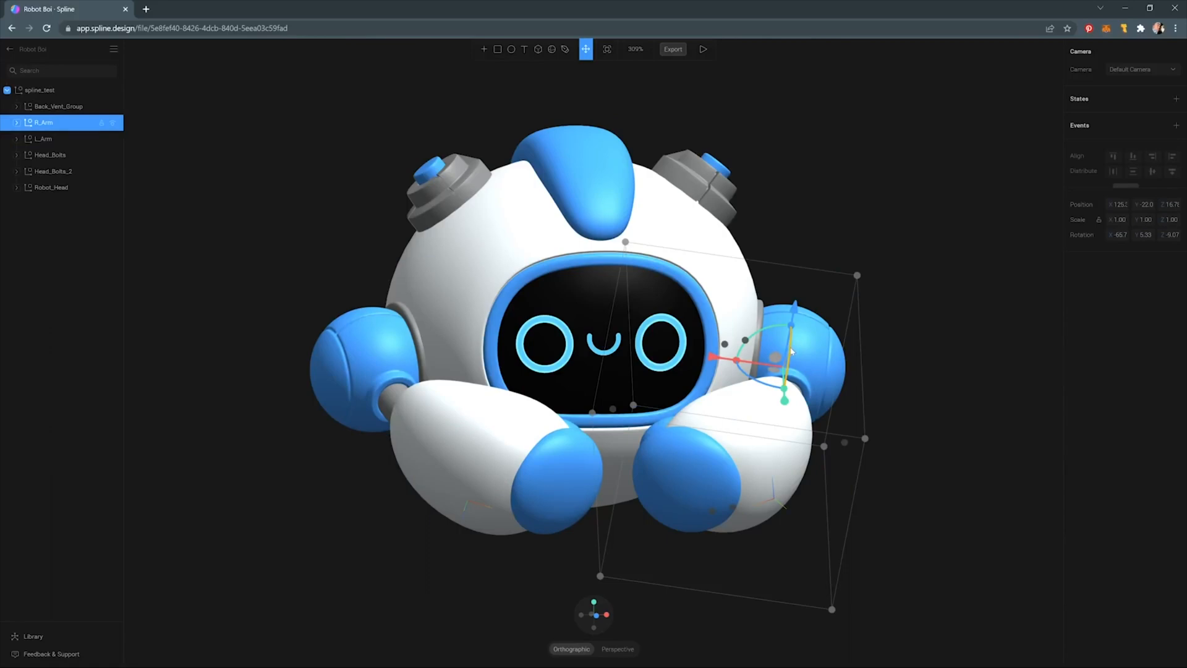
{"action": "mouse_move", "coordinate": [792, 351]}
{"action": "left_mouse_down"}
{"action": "mouse_move", "coordinate": [798, 324]}
{"action": "mouse_move", "coordinate": [791, 375]}
{"action": "mouse_move", "coordinate": [793, 354]}
{"action": "left_mouse_up"}
{"action": "key", "text": "ctrl+z"}
{"action": "left_click", "coordinate": [1176, 100]}
{"action": "left_click", "coordinate": [1124, 119]}
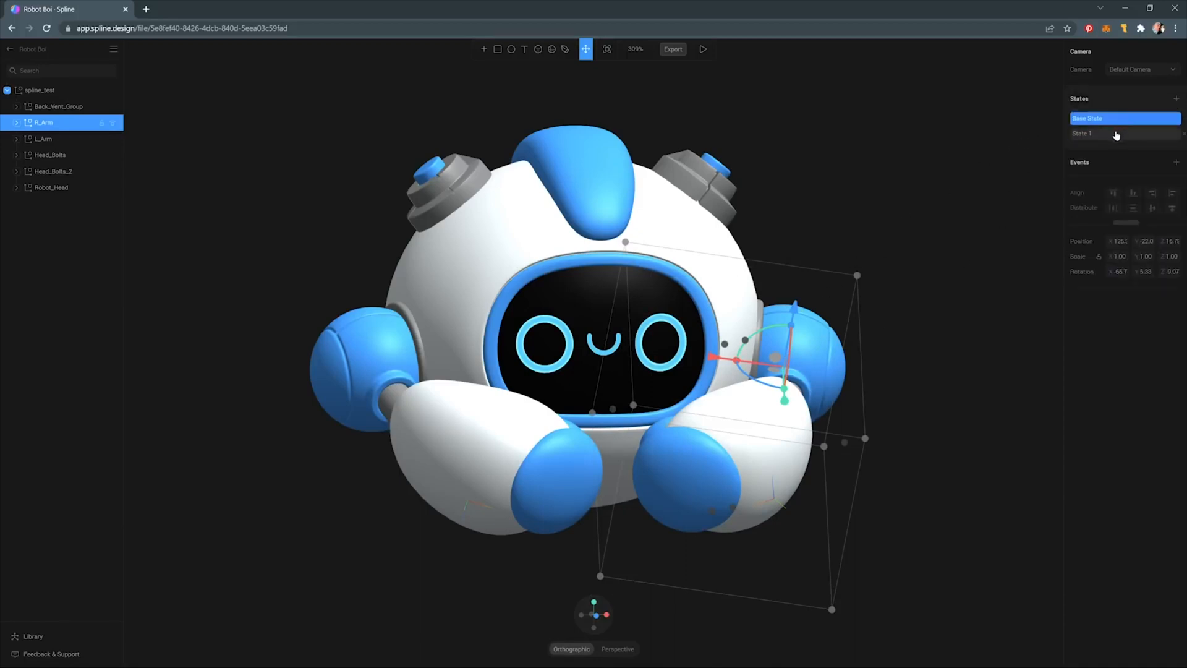
{"action": "left_click", "coordinate": [1116, 135]}
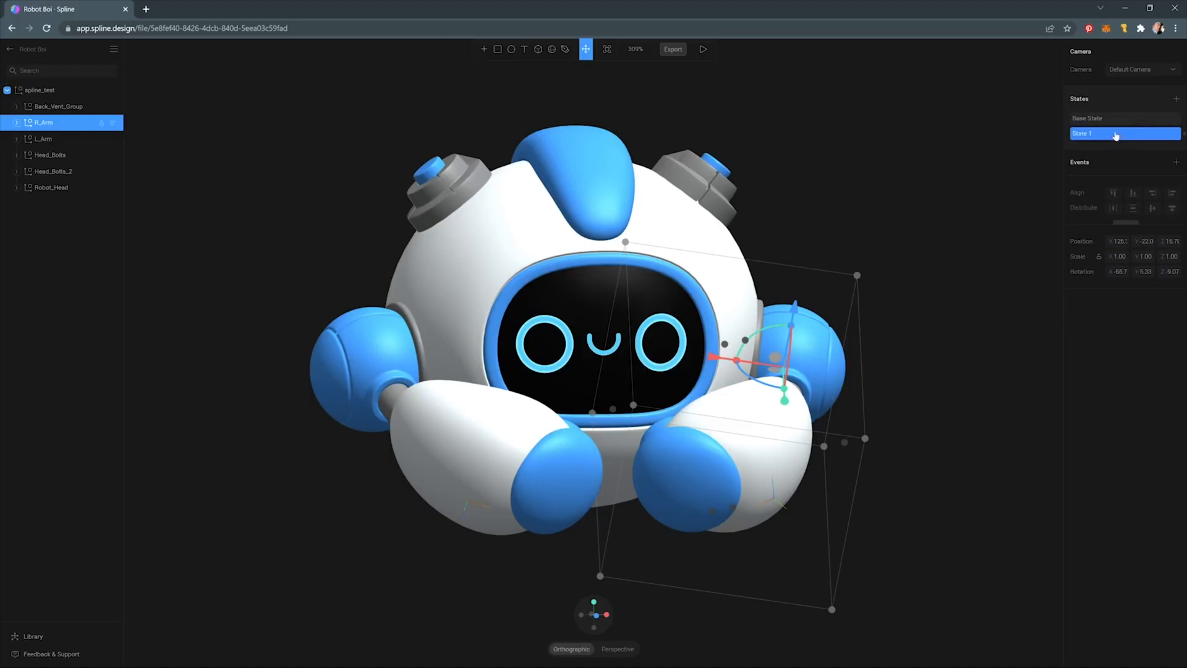
{"action": "left_click_drag", "start_coordinate": [789, 350], "coordinate": [792, 357]}
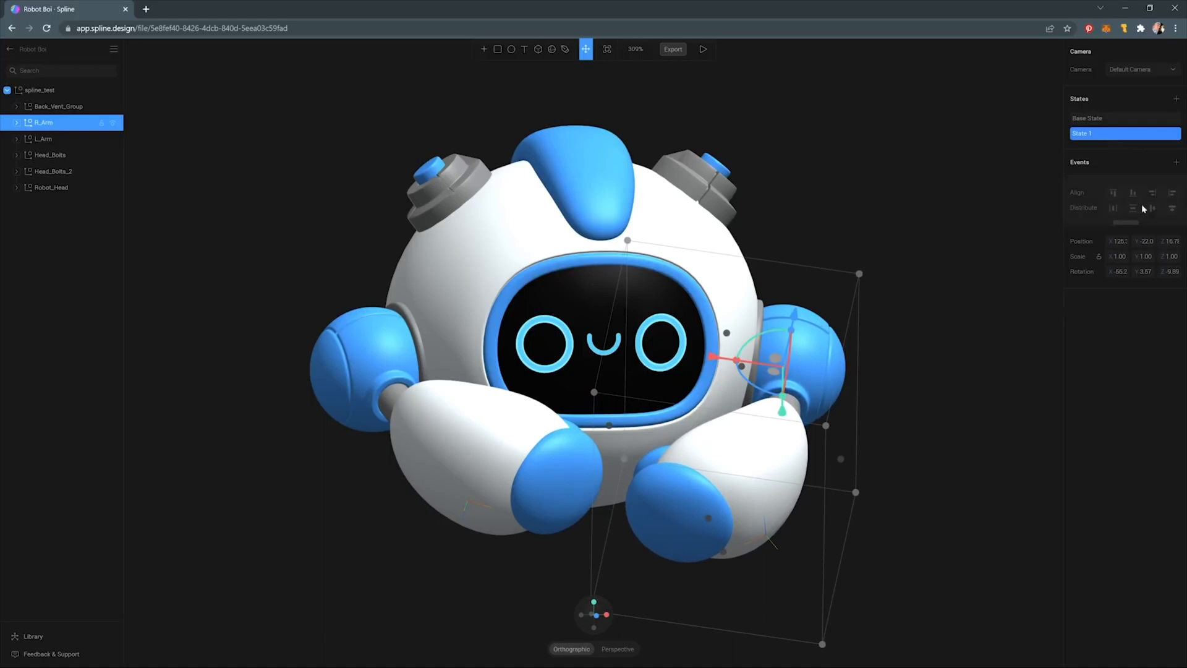
- Add a Start event to R_Arm that transitions to State 1, with Cycle and Repeat enabled
{"action": "left_click", "coordinate": [1176, 164]}
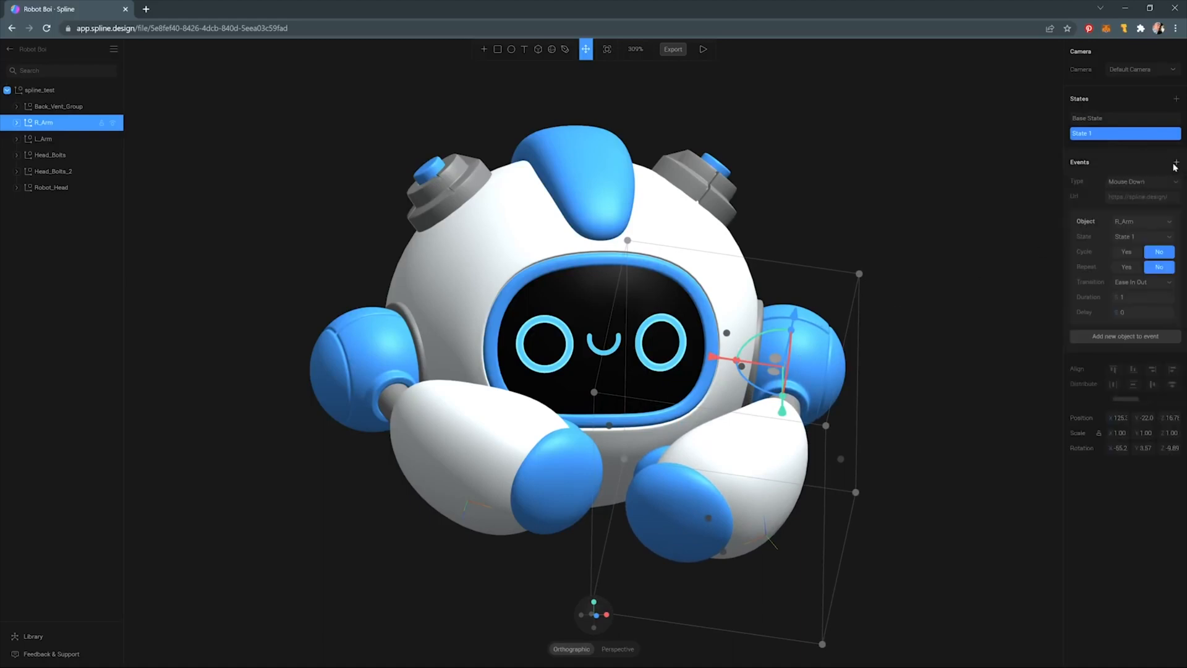
{"action": "left_click", "coordinate": [1145, 182]}
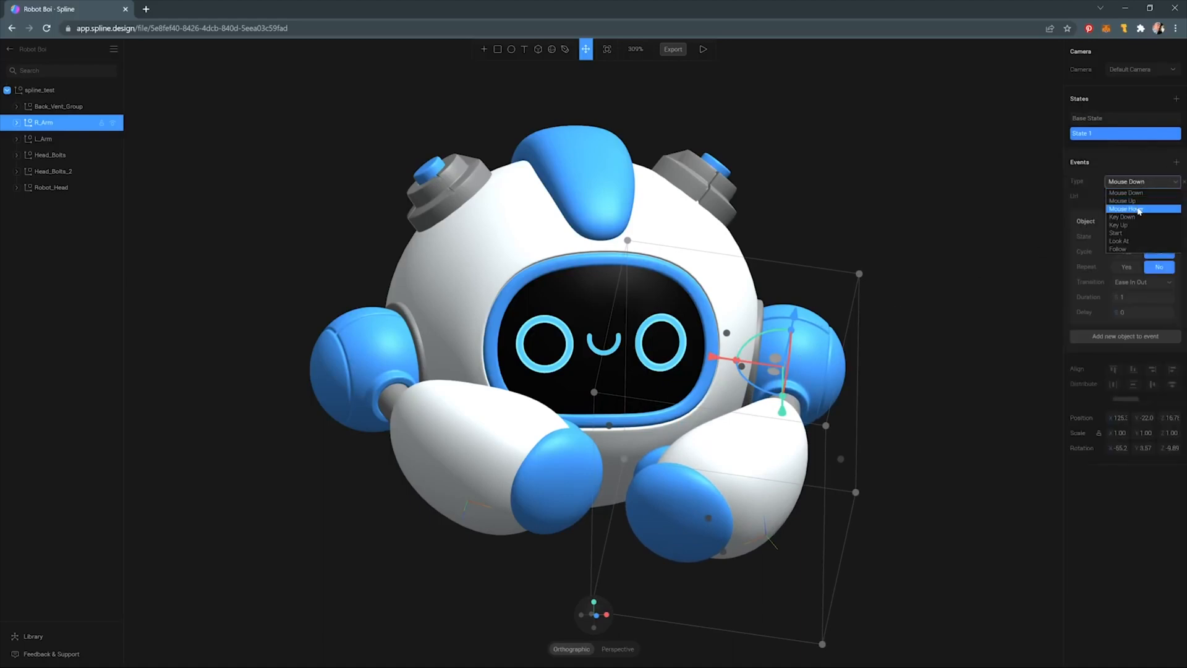
{"action": "left_click", "coordinate": [1136, 233]}
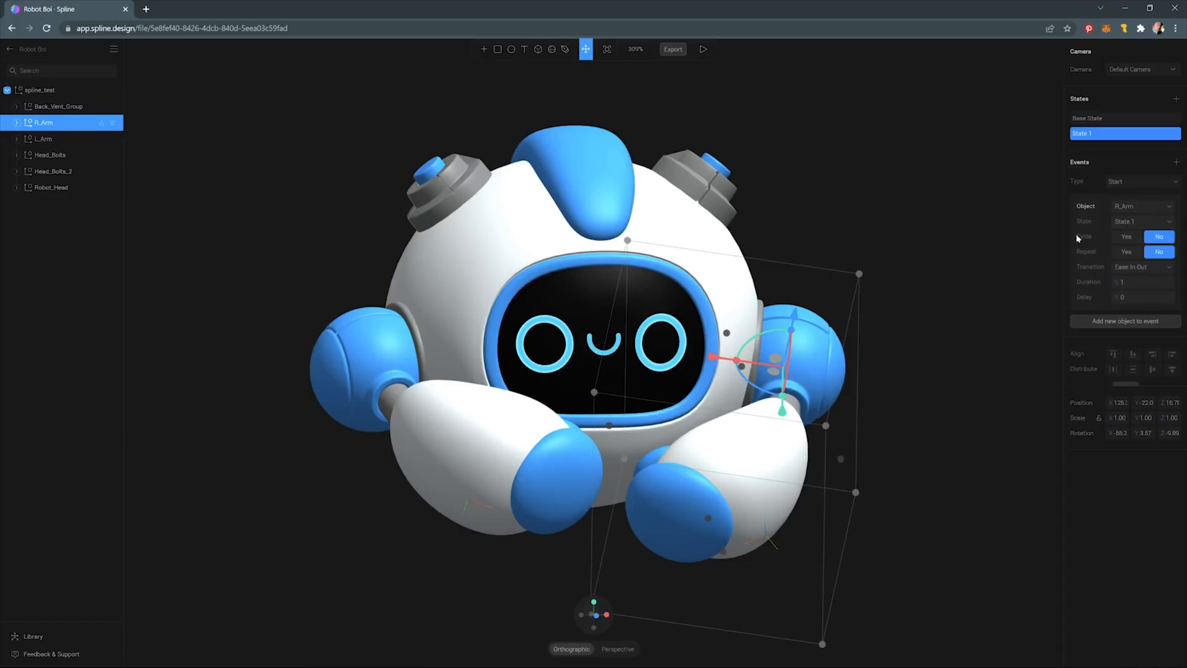
{"action": "left_click", "coordinate": [1127, 237]}
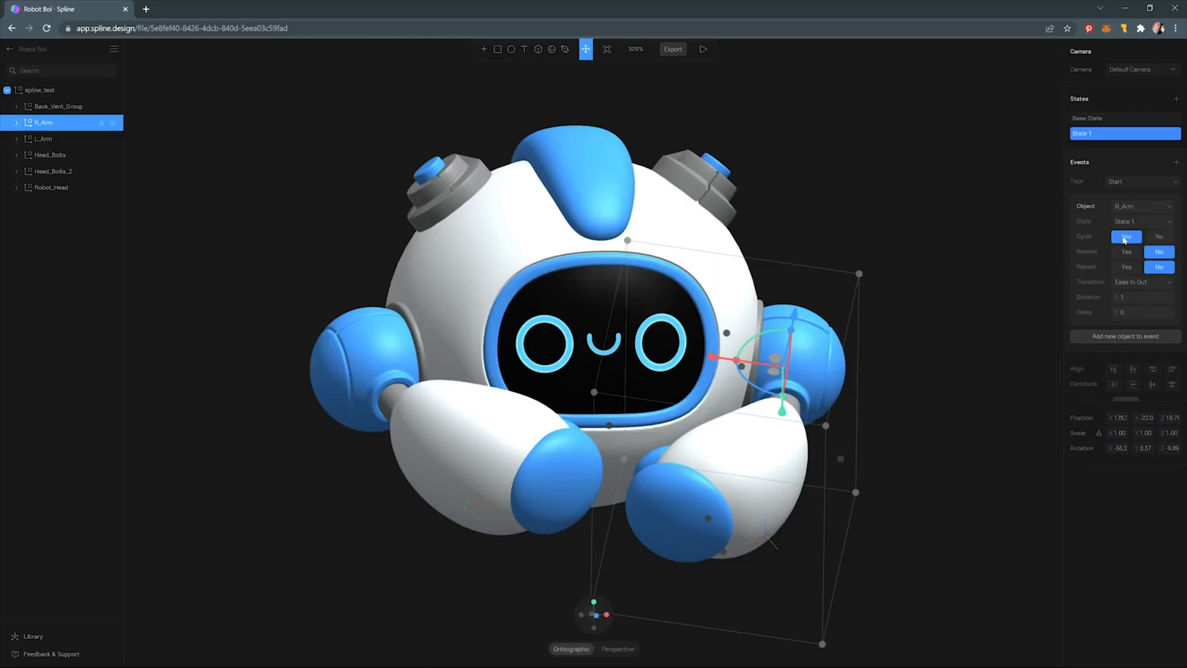
{"action": "left_click", "coordinate": [1126, 266]}
- Add a second state to the L_Arm group and rotate the arm slightly downward about its shoulder in that state
{"action": "left_click", "coordinate": [43, 141]}
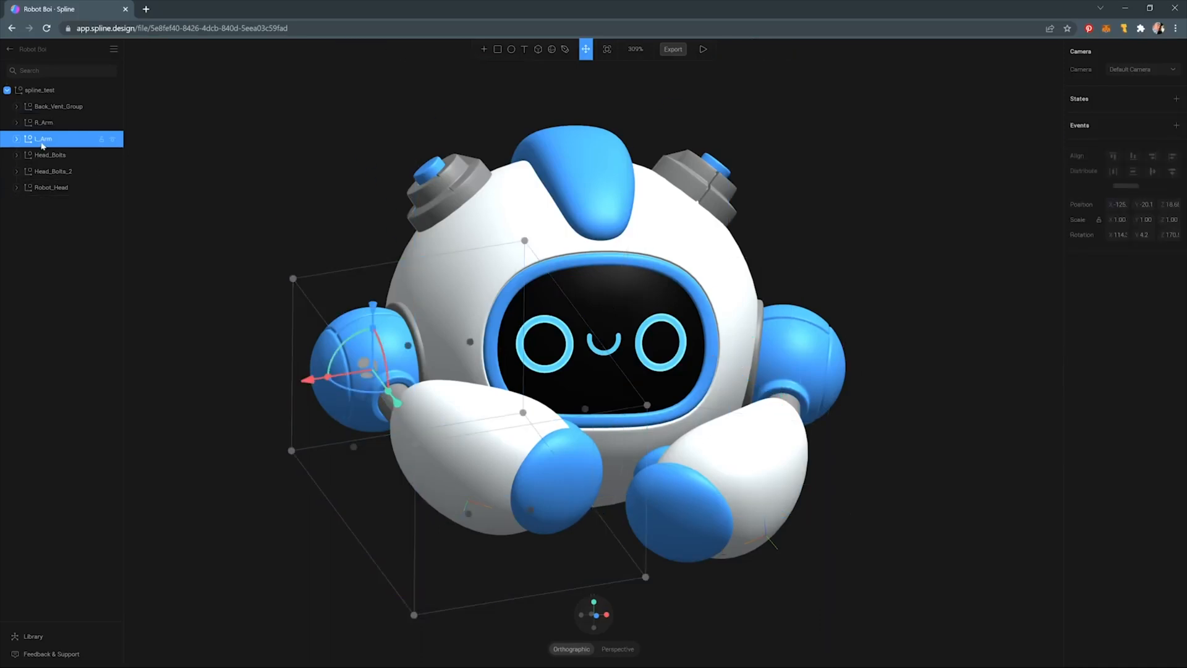
{"action": "left_click", "coordinate": [1176, 100]}
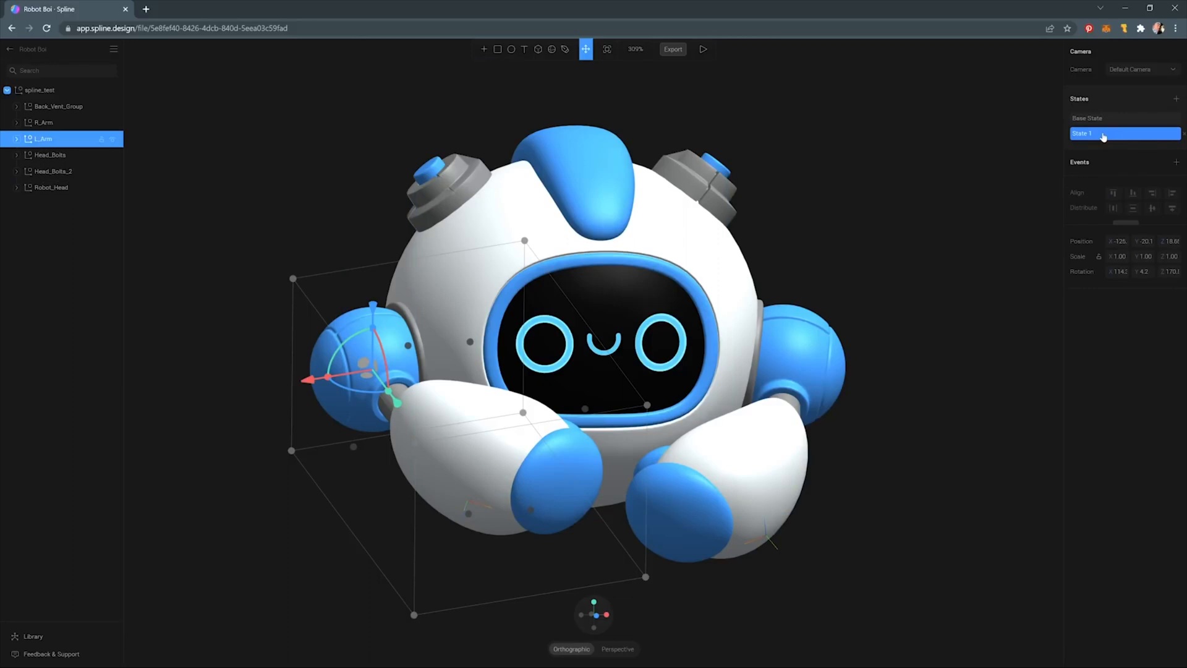
{"action": "left_click_drag", "start_coordinate": [382, 347], "coordinate": [387, 357]}
- Add a Start event to L_Arm that transitions to State 1 with Cycle and Repeat enabled, and preview the arm animation
{"action": "left_click", "coordinate": [1176, 162]}
{"action": "left_click", "coordinate": [1167, 187]}
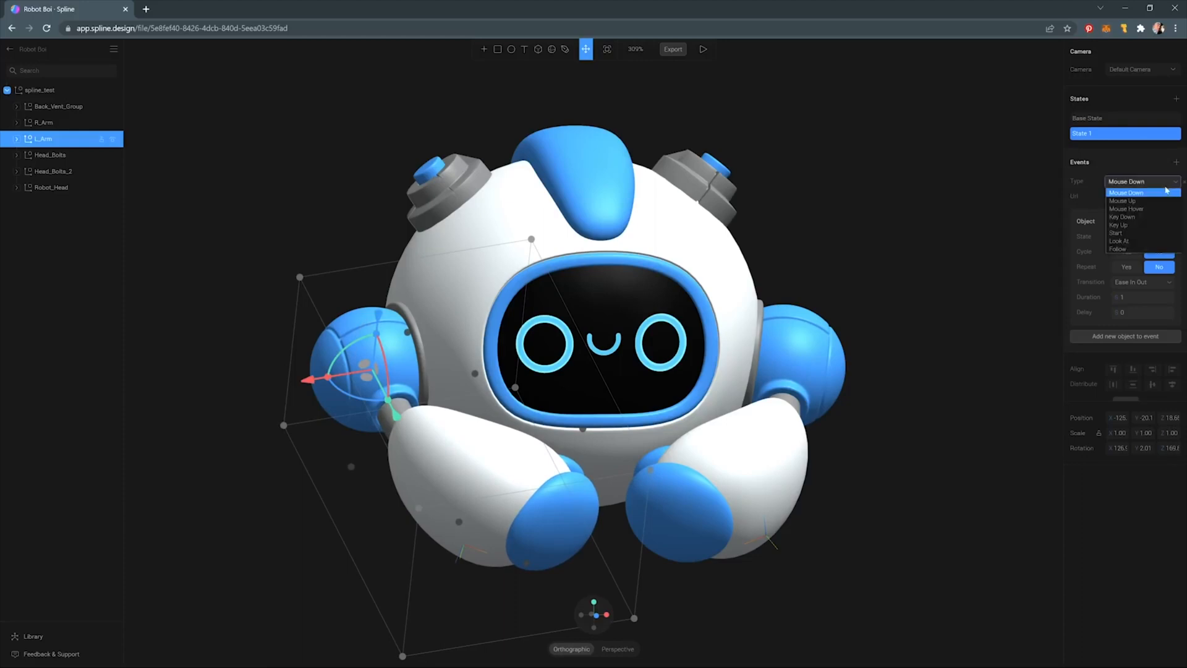
{"action": "left_click", "coordinate": [1137, 237]}
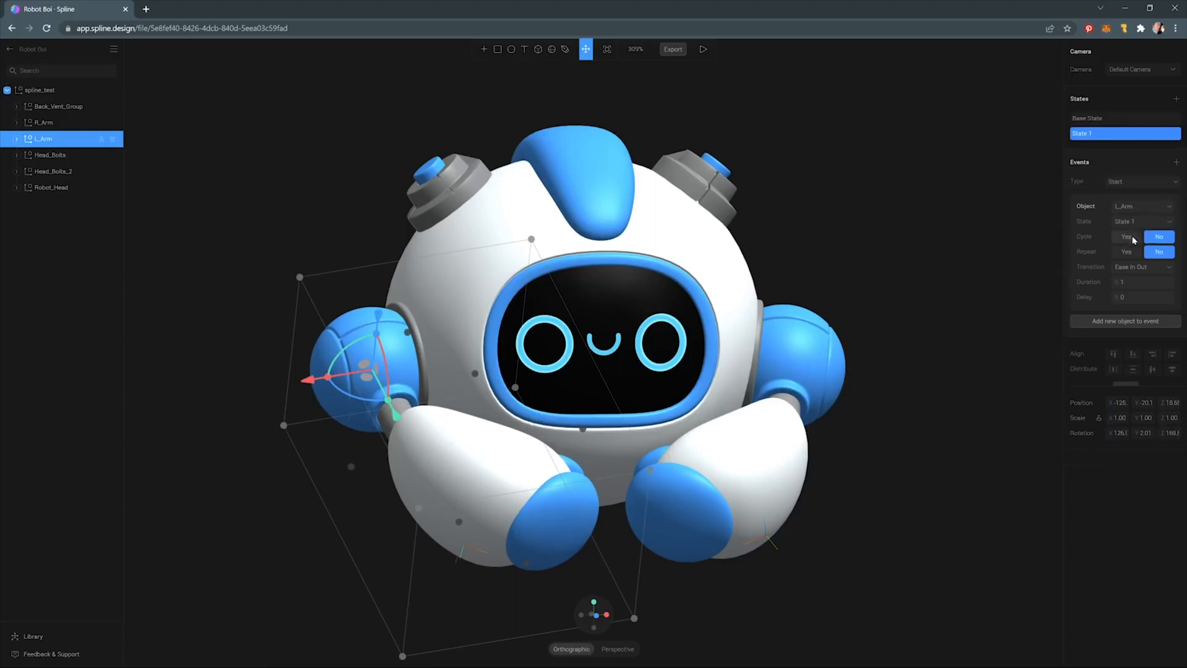
{"action": "left_click", "coordinate": [1129, 237]}
{"action": "left_click", "coordinate": [1128, 268]}
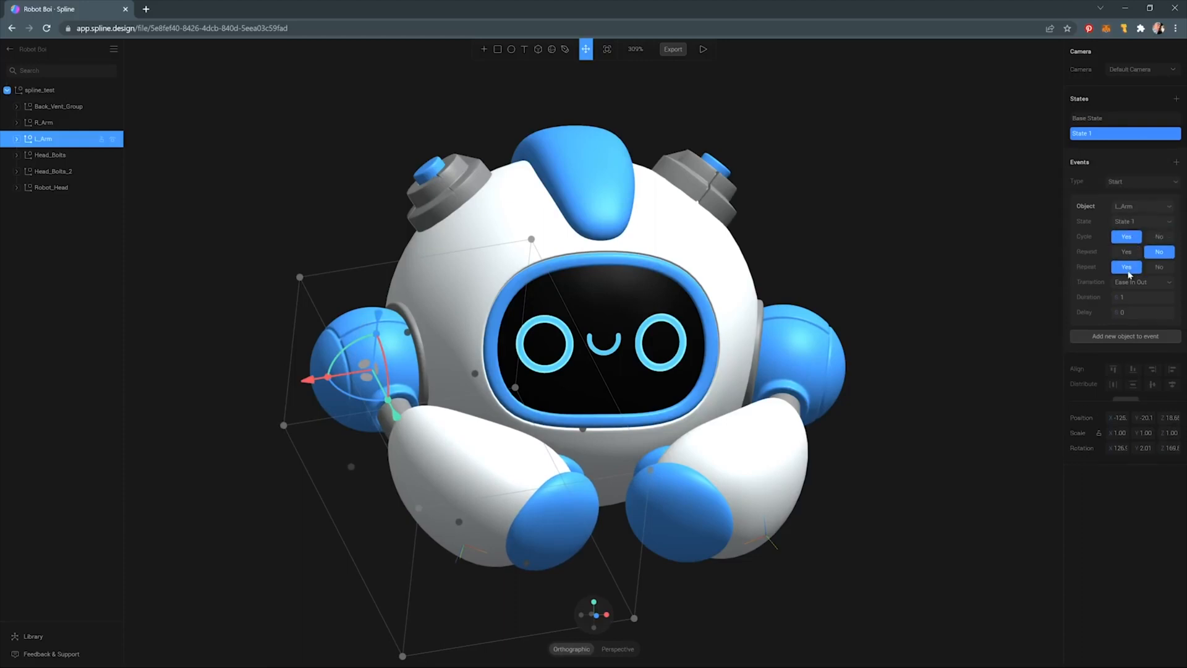
{"action": "left_click", "coordinate": [703, 49]}
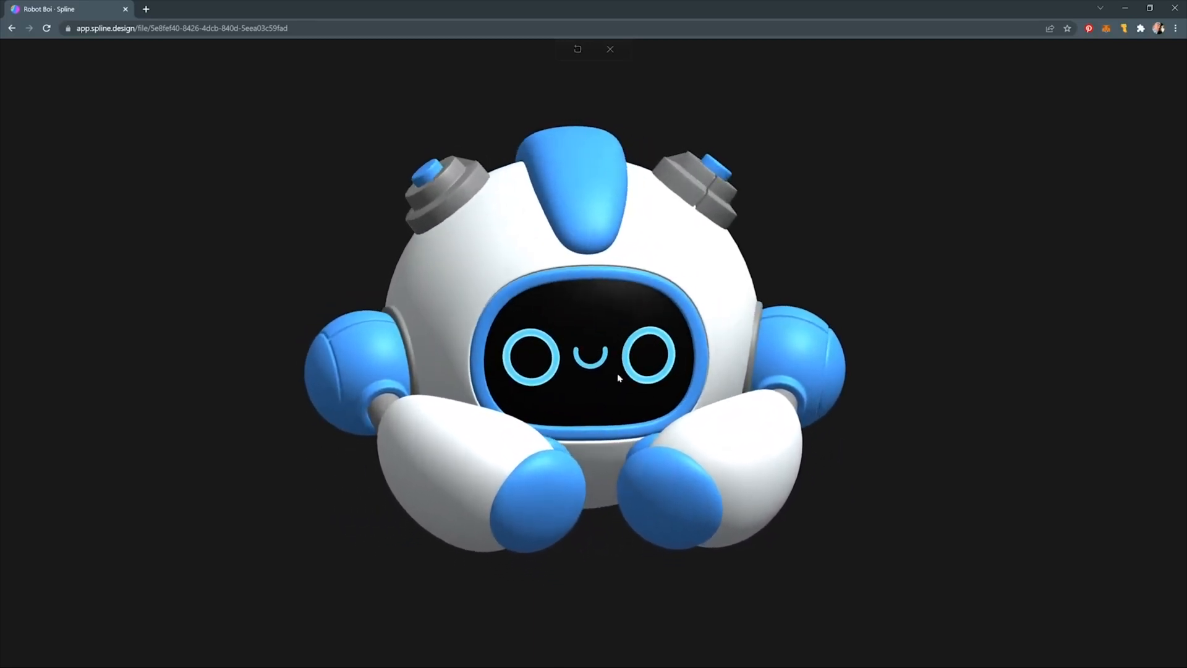
{"action": "left_click", "coordinate": [610, 50]}
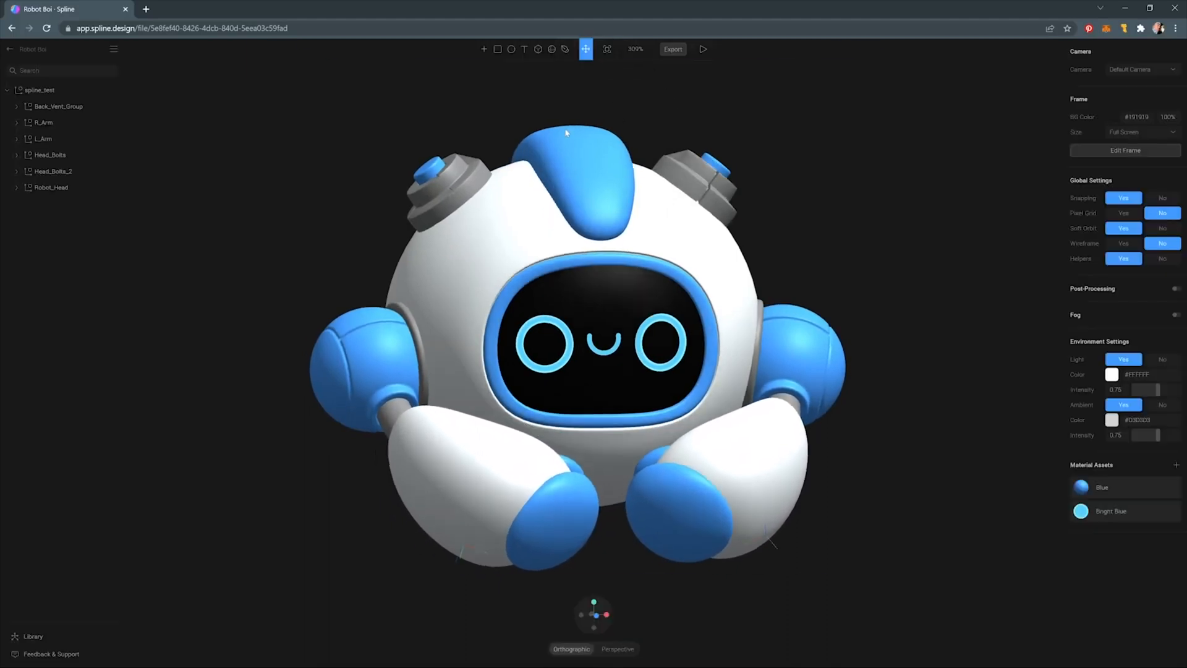
- Add a second state to the spline_test group and raise the whole robot about 31 units in Y in that state
{"action": "left_click", "coordinate": [57, 95]}
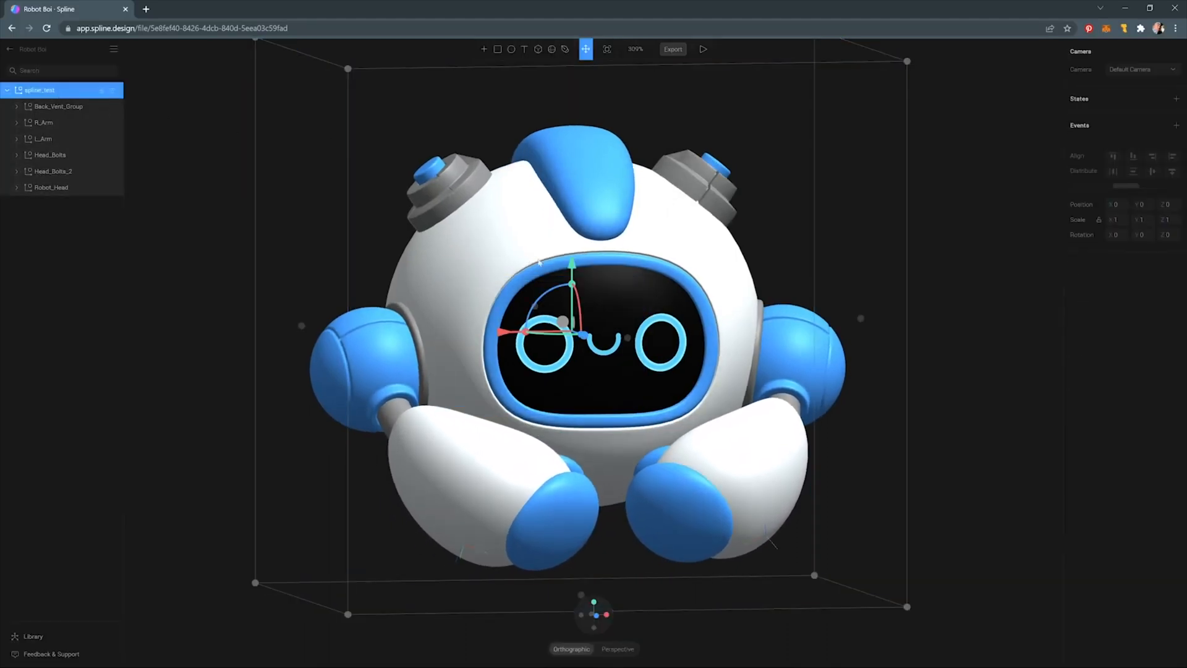
{"action": "left_click_drag", "start_coordinate": [572, 264], "coordinate": [613, 239]}
{"action": "key", "text": "ctrl+z"}
{"action": "left_click", "coordinate": [1176, 100]}
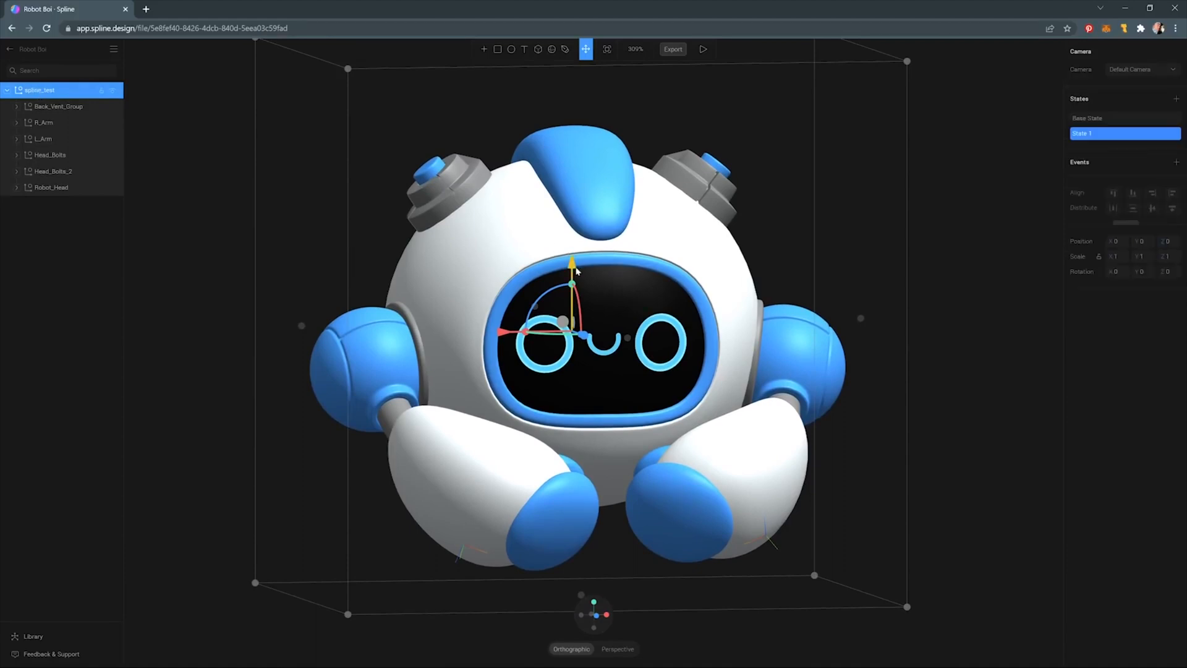
{"action": "left_click_drag", "start_coordinate": [576, 270], "coordinate": [575, 217]}
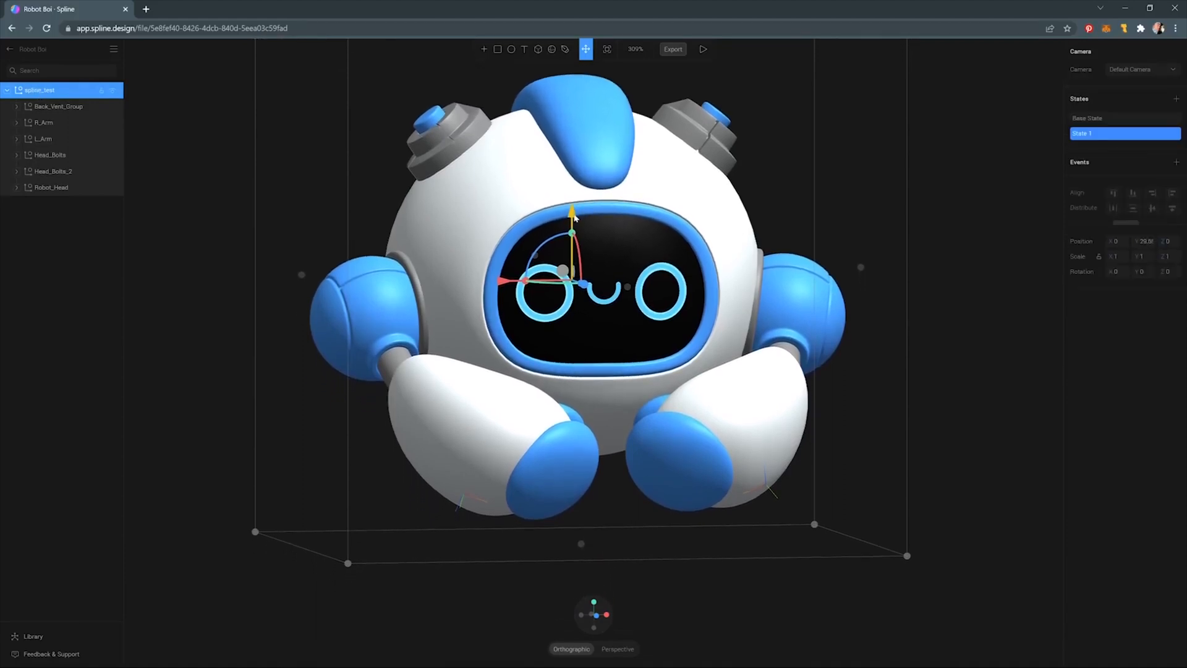
{"action": "left_click", "coordinate": [1107, 118]}
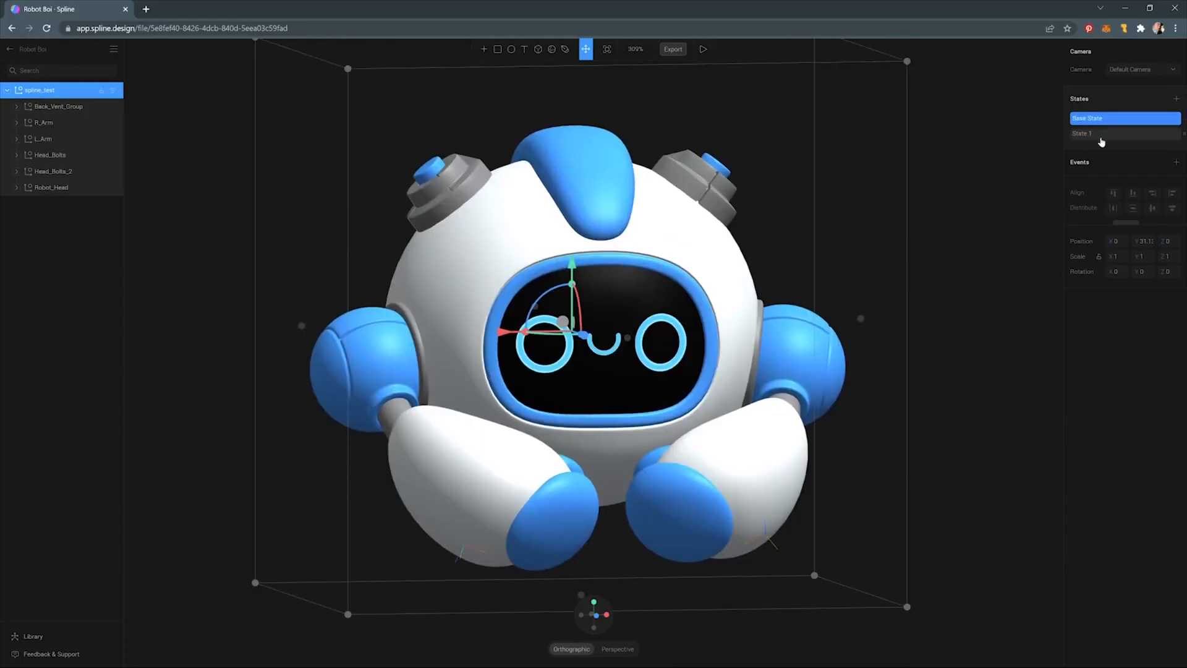
{"action": "left_click", "coordinate": [1102, 135]}
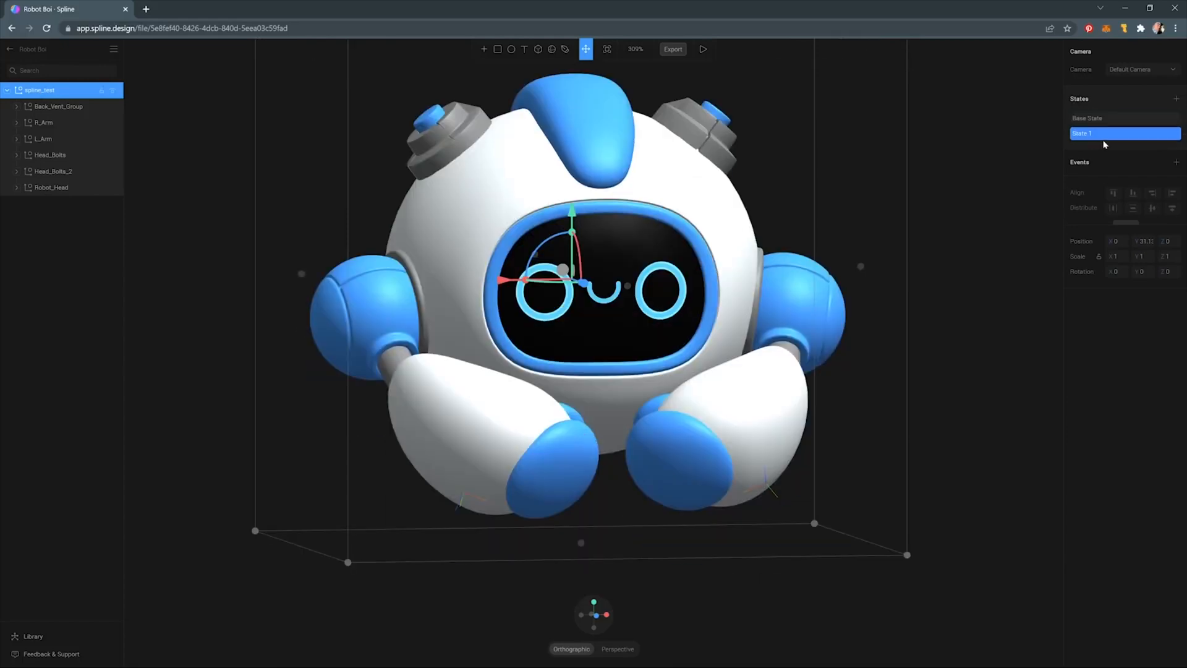
- Add a Start event to spline_test that transitions to State 1 with Cycle enabled and a duration of 2
{"action": "left_click", "coordinate": [1177, 164]}
{"action": "left_click", "coordinate": [1139, 184]}
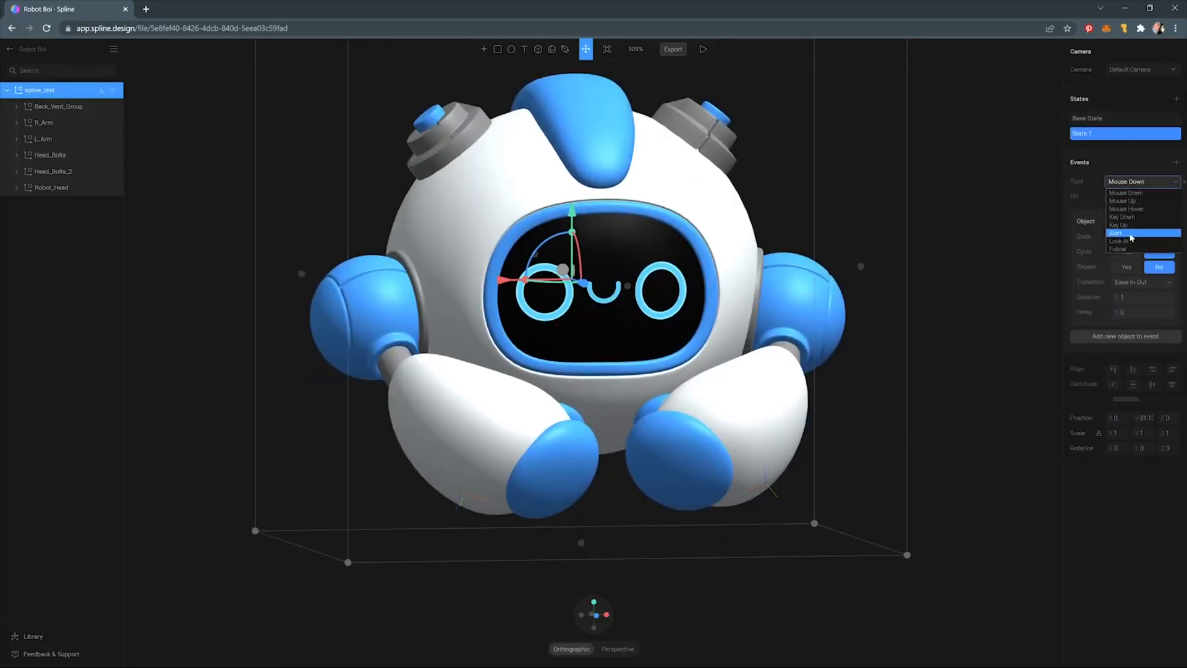
{"action": "left_click", "coordinate": [1128, 238]}
{"action": "left_click", "coordinate": [1126, 237]}
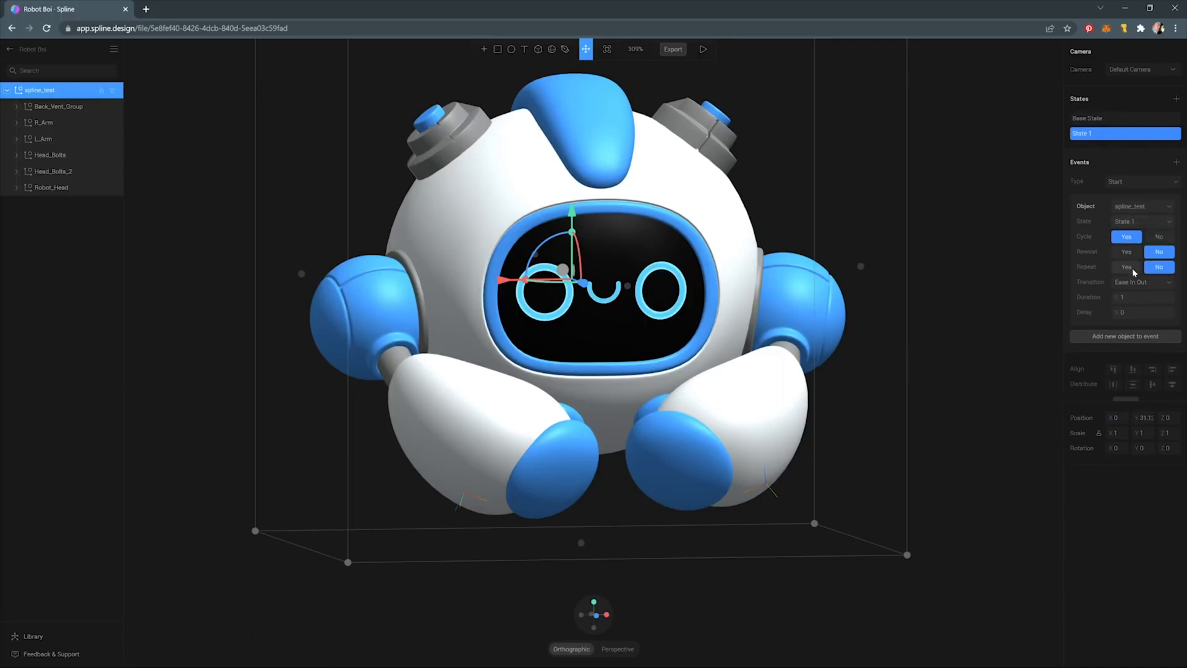
{"action": "left_click", "coordinate": [1127, 303]}
{"action": "type", "text": "2"}
{"action": "key", "text": "Return"}
{"action": "left_click", "coordinate": [949, 337]}
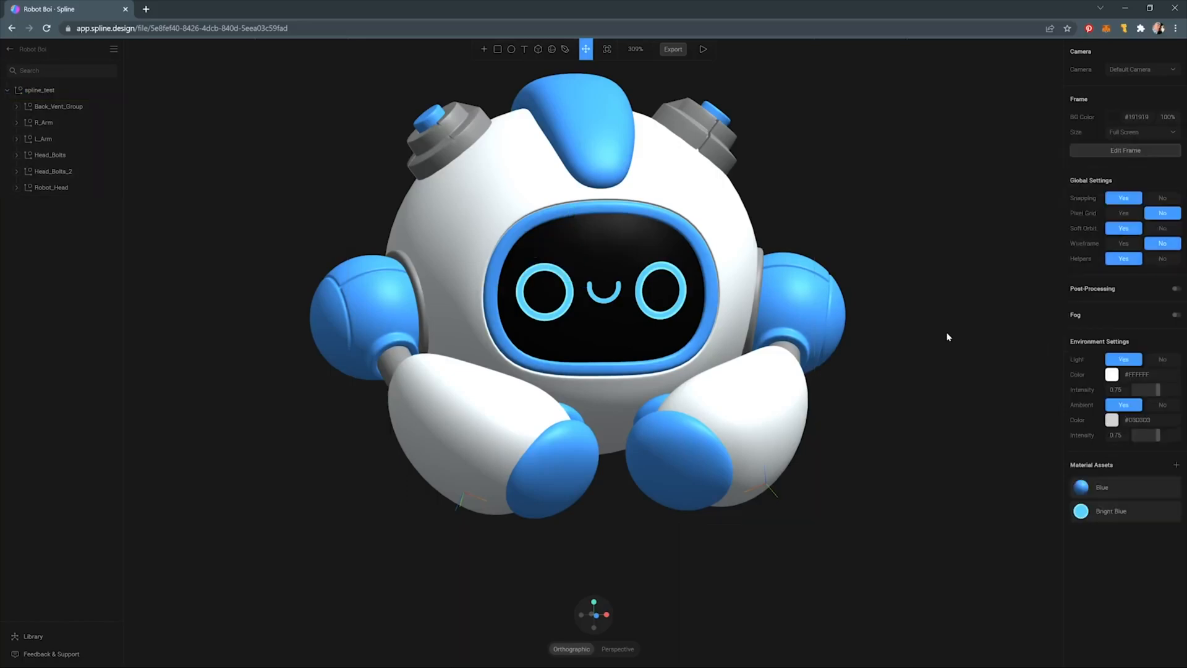
- Preview the combined floating and arm animation, orbiting the robot slightly, and return to the editor
{"action": "left_click", "coordinate": [705, 49]}
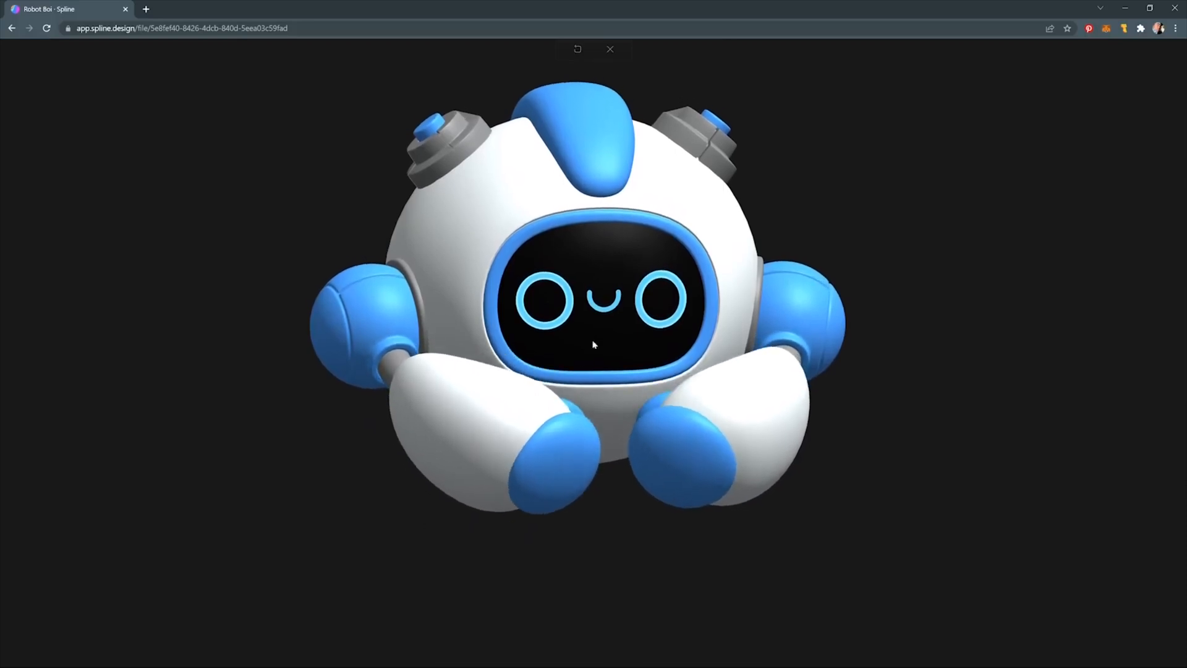
{"action": "mouse_move", "coordinate": [586, 311]}
{"action": "left_mouse_down"}
{"action": "mouse_move", "coordinate": [533, 311]}
{"action": "mouse_move", "coordinate": [784, 293]}
{"action": "mouse_move", "coordinate": [941, 309]}
{"action": "mouse_move", "coordinate": [405, 237]}
{"action": "mouse_move", "coordinate": [599, 243]}
{"action": "mouse_move", "coordinate": [427, 238]}
{"action": "mouse_move", "coordinate": [594, 229]}
{"action": "mouse_move", "coordinate": [567, 288]}
{"action": "mouse_move", "coordinate": [577, 293]}
{"action": "left_mouse_up"}
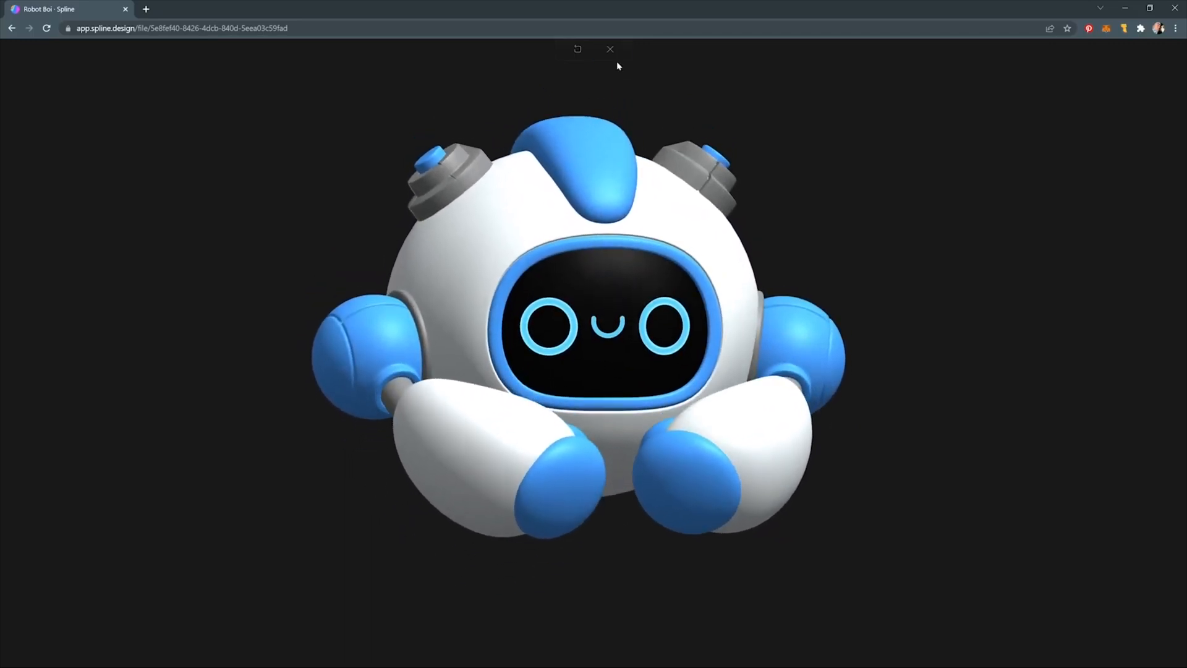
{"action": "left_click", "coordinate": [610, 49]}
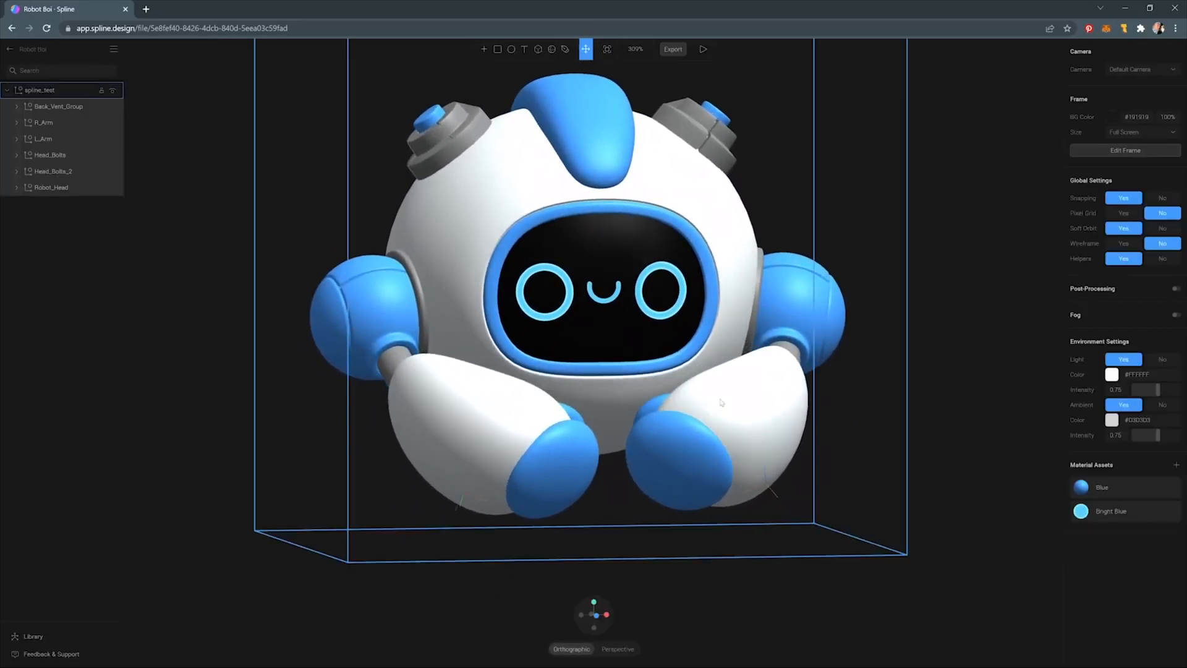
- Set the frame's background colour to the light grey #B4B4B4
{"action": "left_click", "coordinate": [641, 539]}
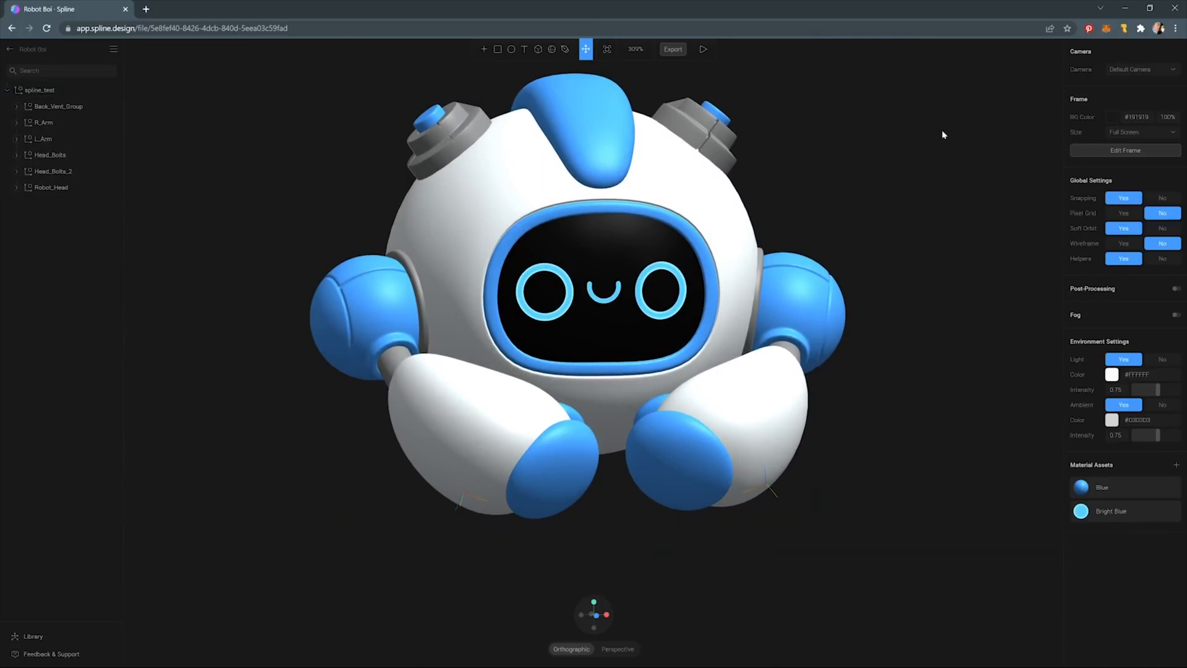
{"action": "left_click", "coordinate": [1113, 116]}
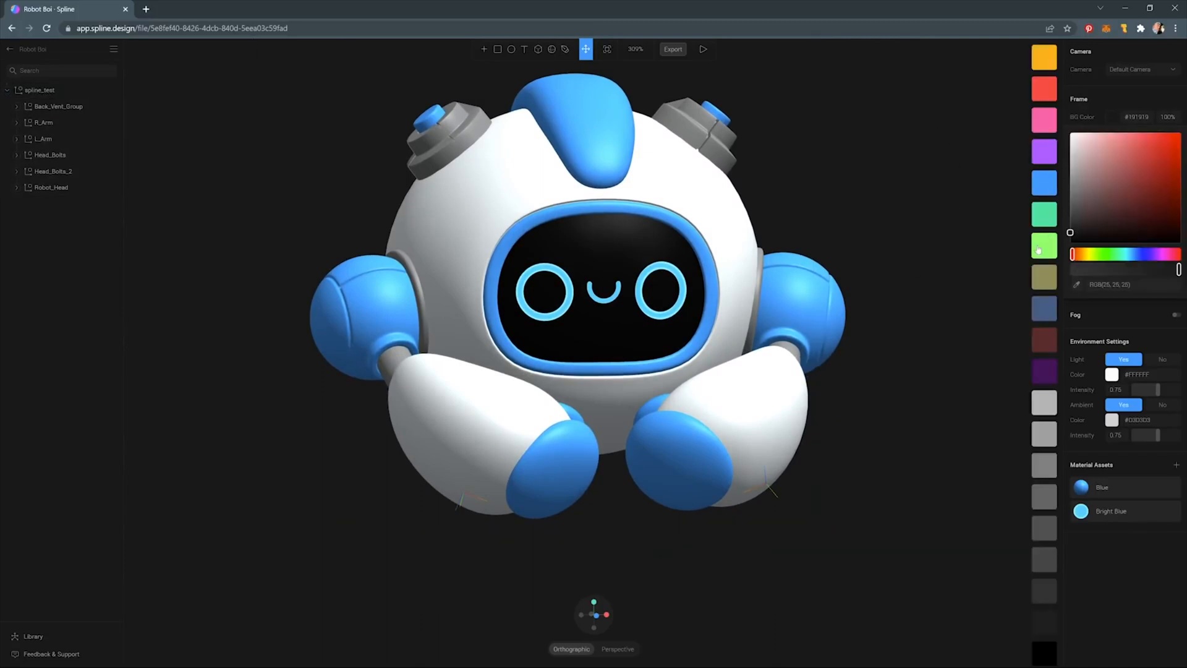
{"action": "left_click", "coordinate": [1035, 405]}
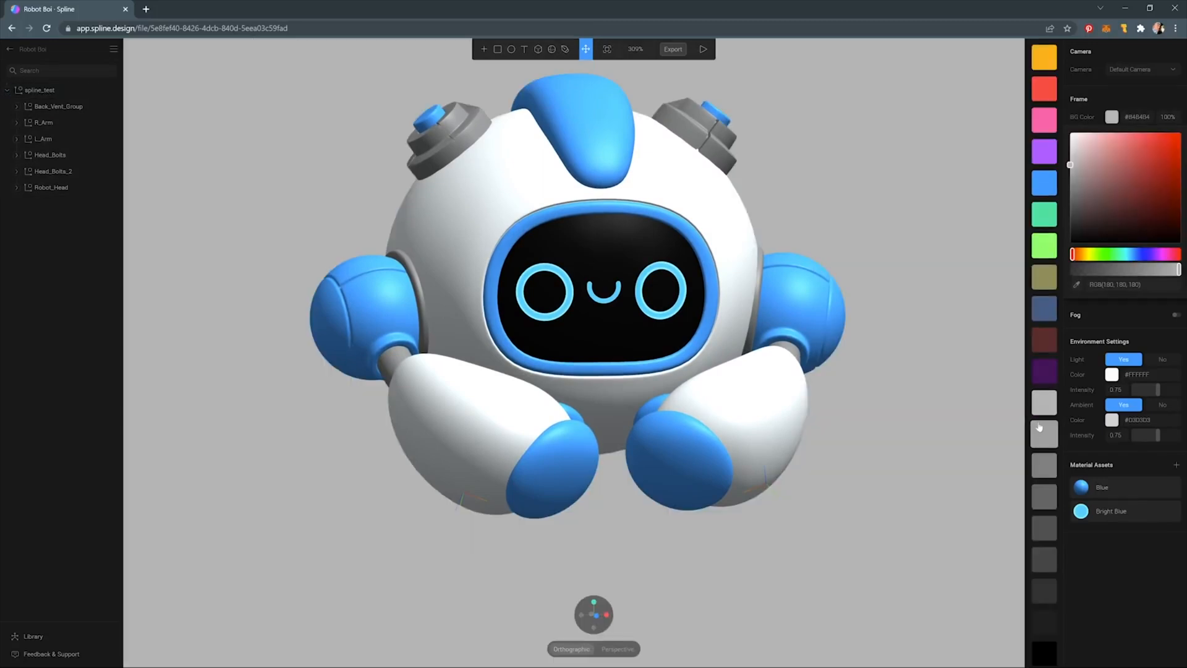
- Place a 32 by 32 ellipse just below the robot's body
{"action": "left_click", "coordinate": [484, 49]}
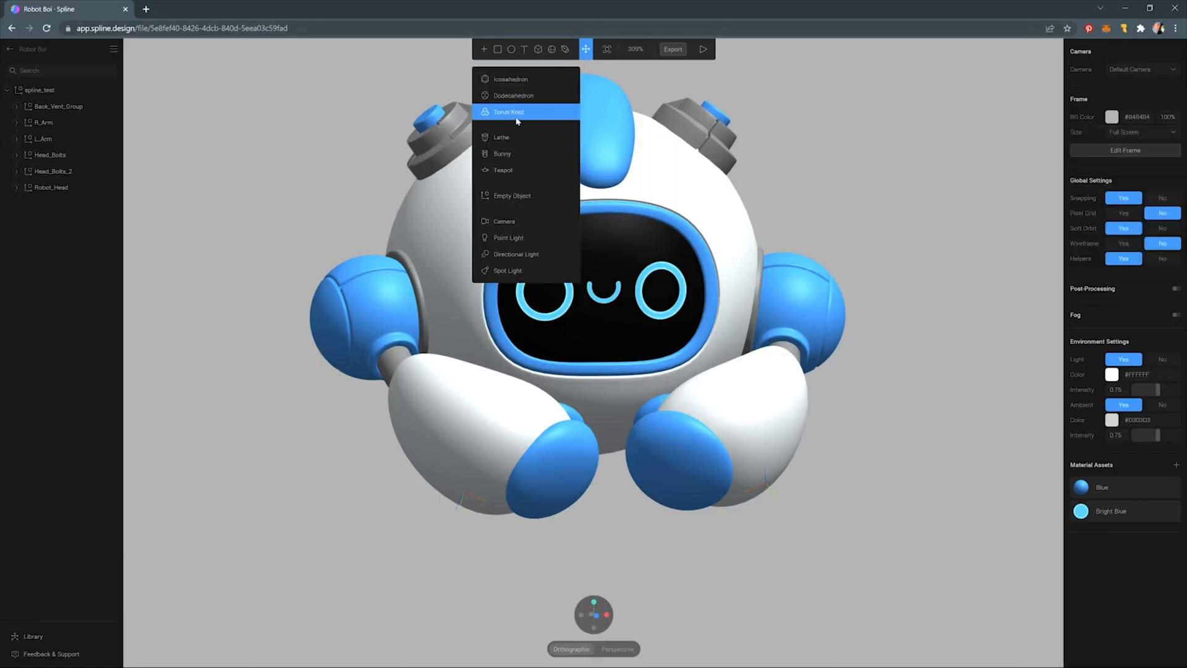
{"action": "left_click", "coordinate": [527, 99]}
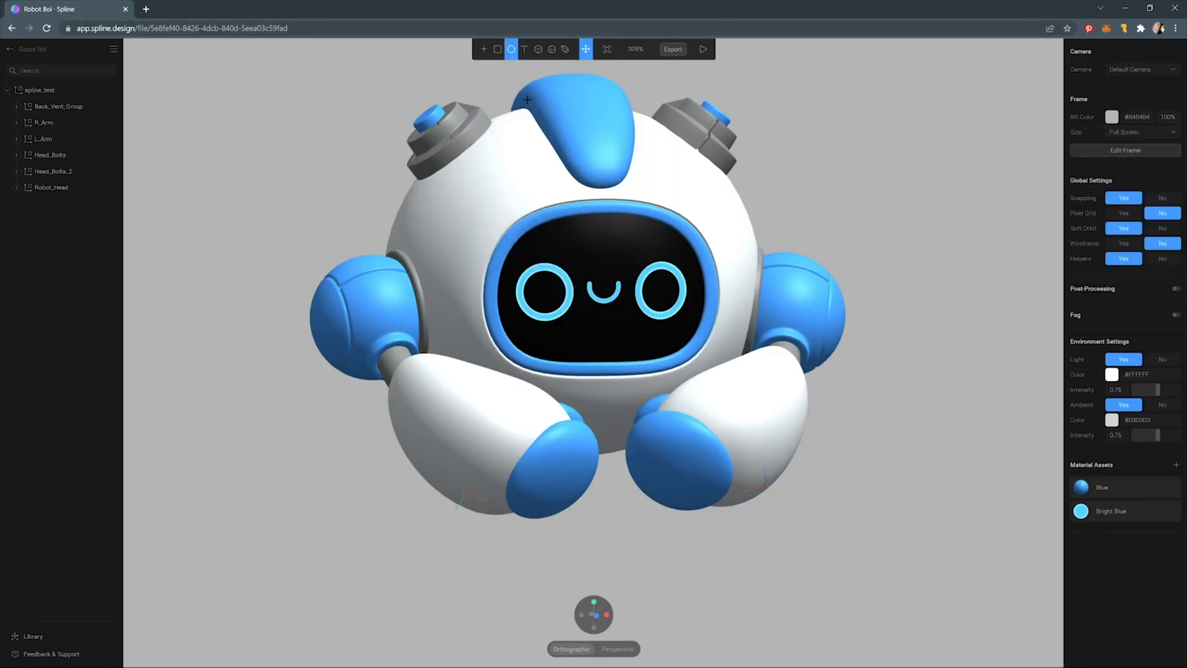
{"action": "left_click", "coordinate": [605, 560]}
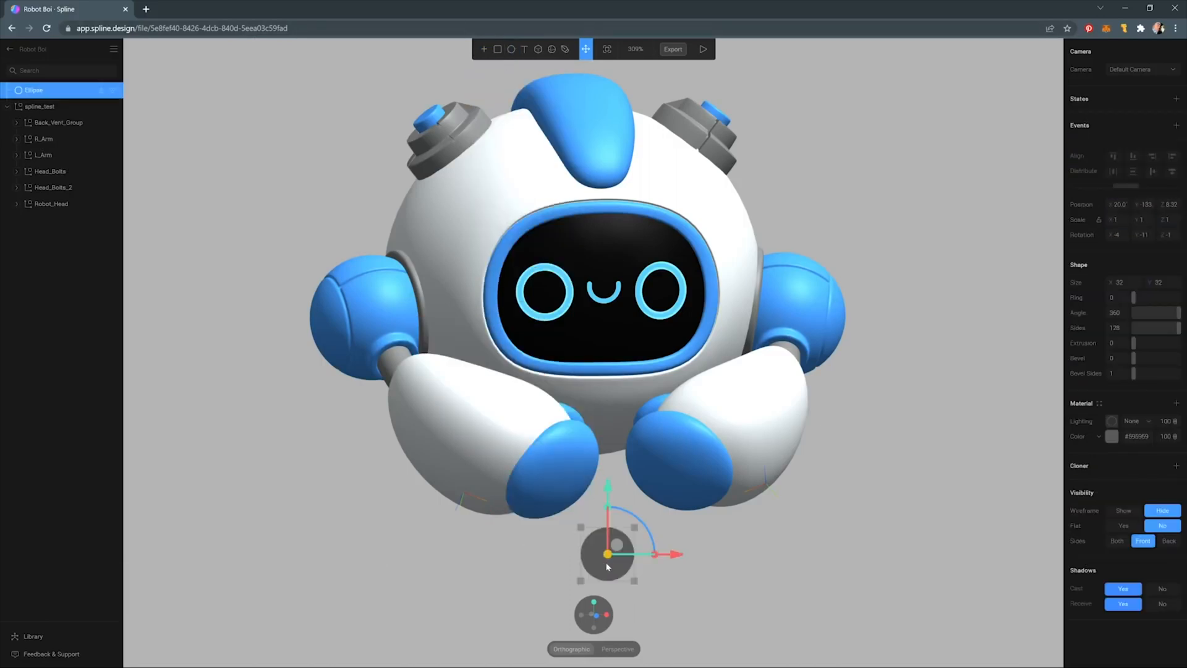
- Tilt the ellipse by hand and reset its X, Y and Z rotation to 0
{"action": "left_click_drag", "start_coordinate": [537, 521], "coordinate": [610, 587]}
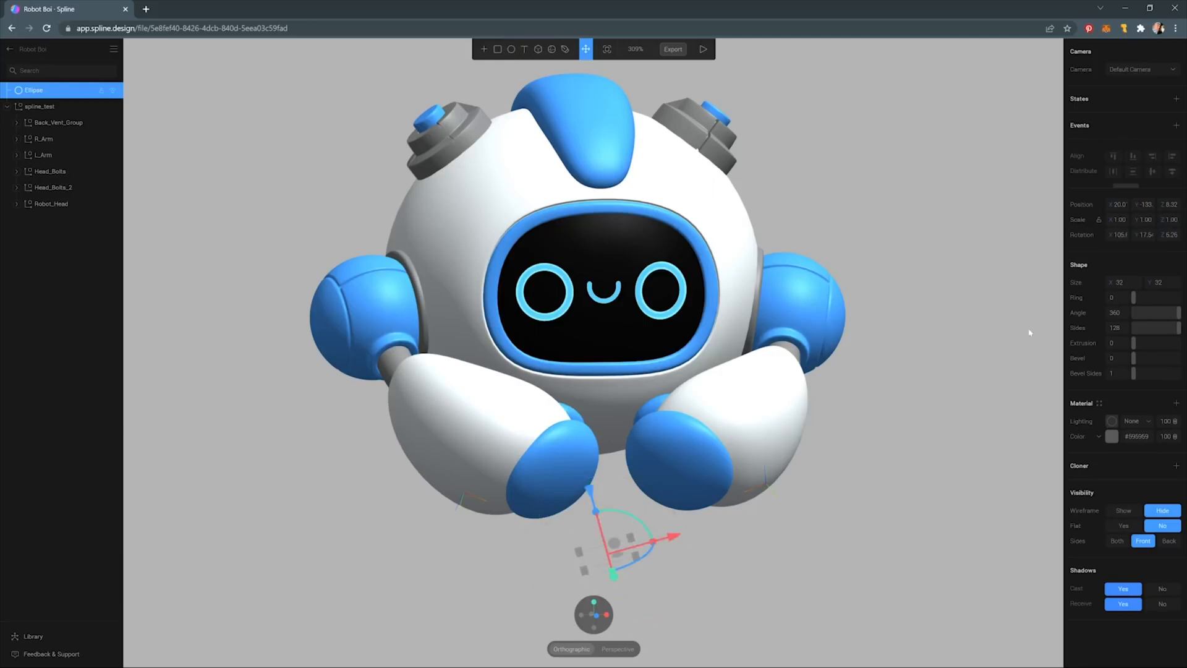
{"action": "left_click", "coordinate": [1120, 235]}
{"action": "key", "text": "Return"}
{"action": "key", "text": "Tab"}
{"action": "type", "text": "0"}
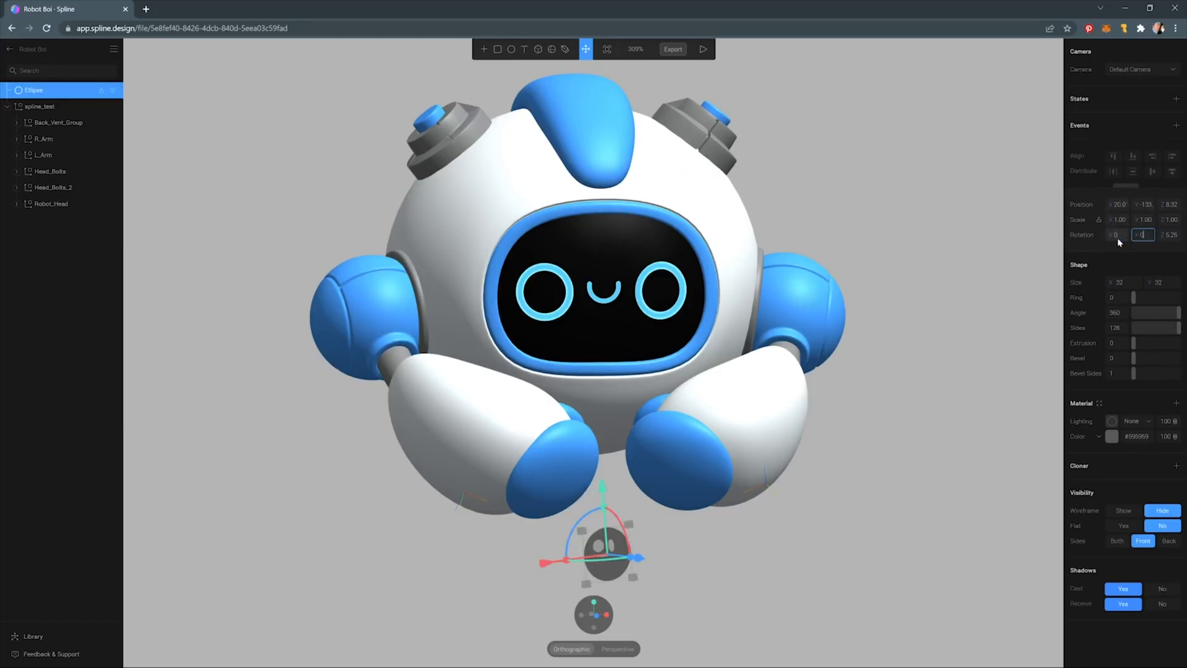
{"action": "key", "text": "Return"}
{"action": "key", "text": "Tab"}
{"action": "type", "text": "0"}
{"action": "key", "text": "Return"}
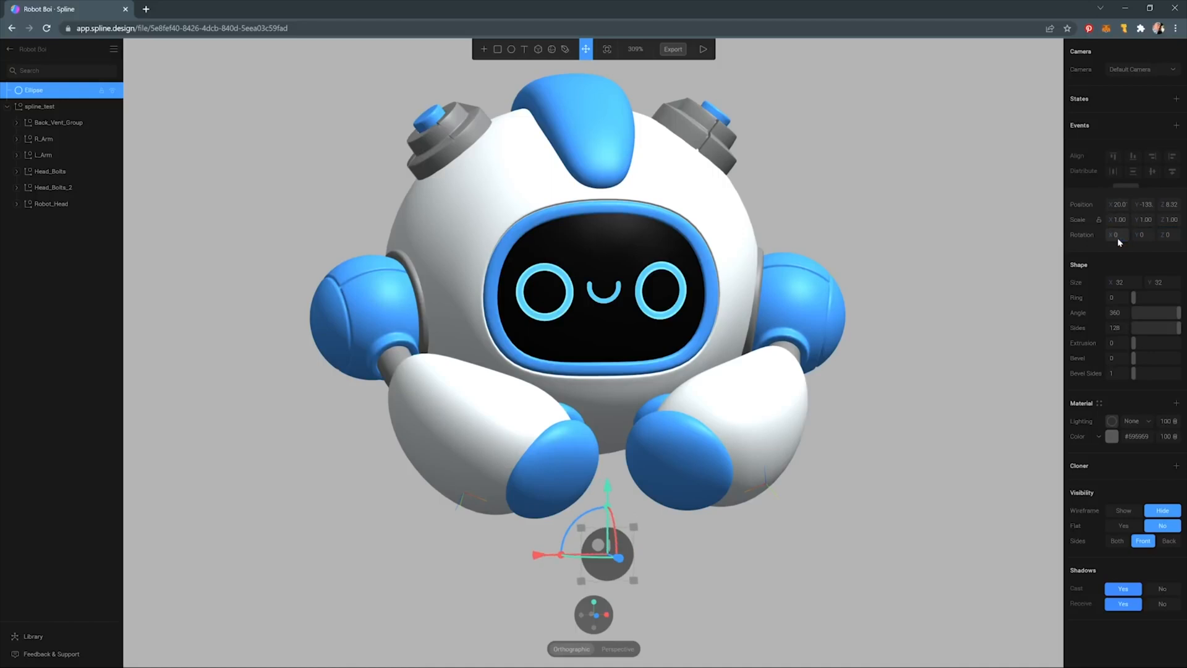
- Lay the ellipse flat under the robot with X rotation 90 and size 293 by 293, and show both its sides
{"action": "left_click_drag", "start_coordinate": [608, 536], "coordinate": [847, 640]}
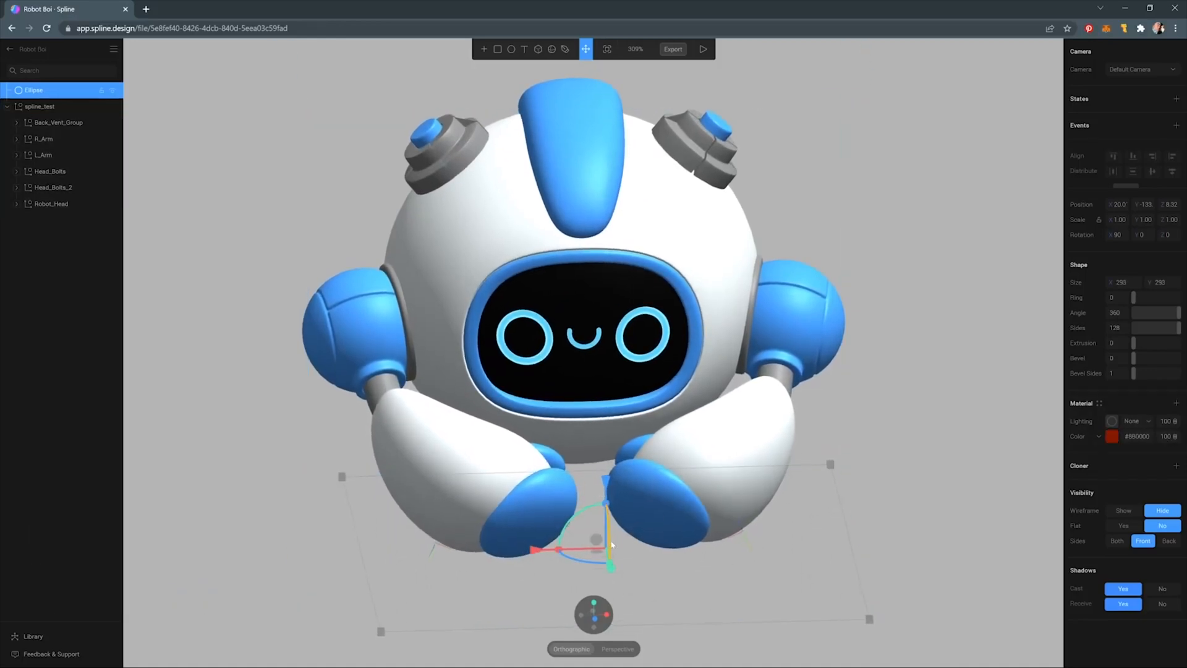
{"action": "left_click_drag", "start_coordinate": [633, 550], "coordinate": [629, 496], "text": "alt"}
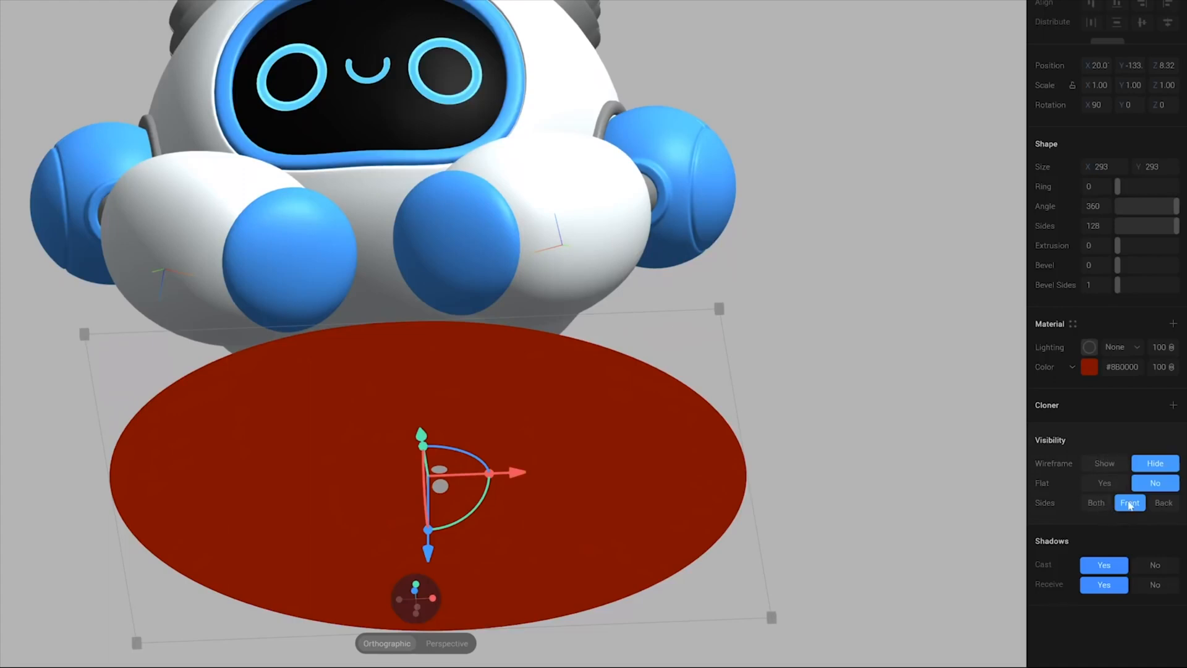
{"action": "left_click", "coordinate": [1096, 504]}
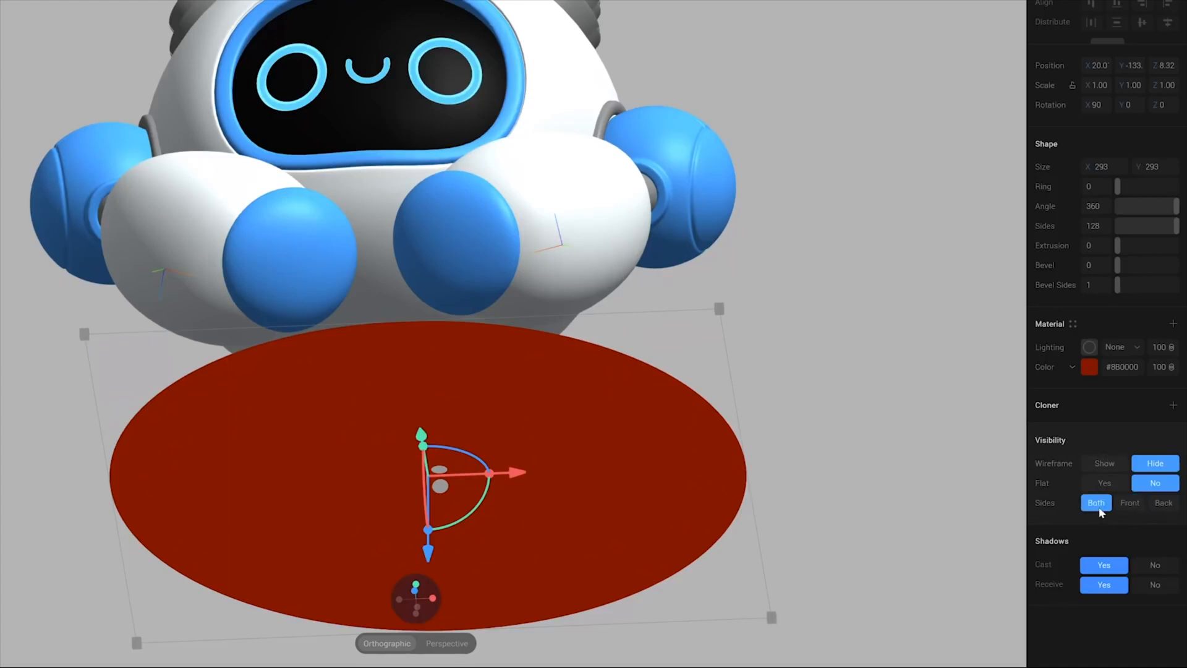
{"action": "left_click_drag", "start_coordinate": [556, 427], "coordinate": [599, 472]}
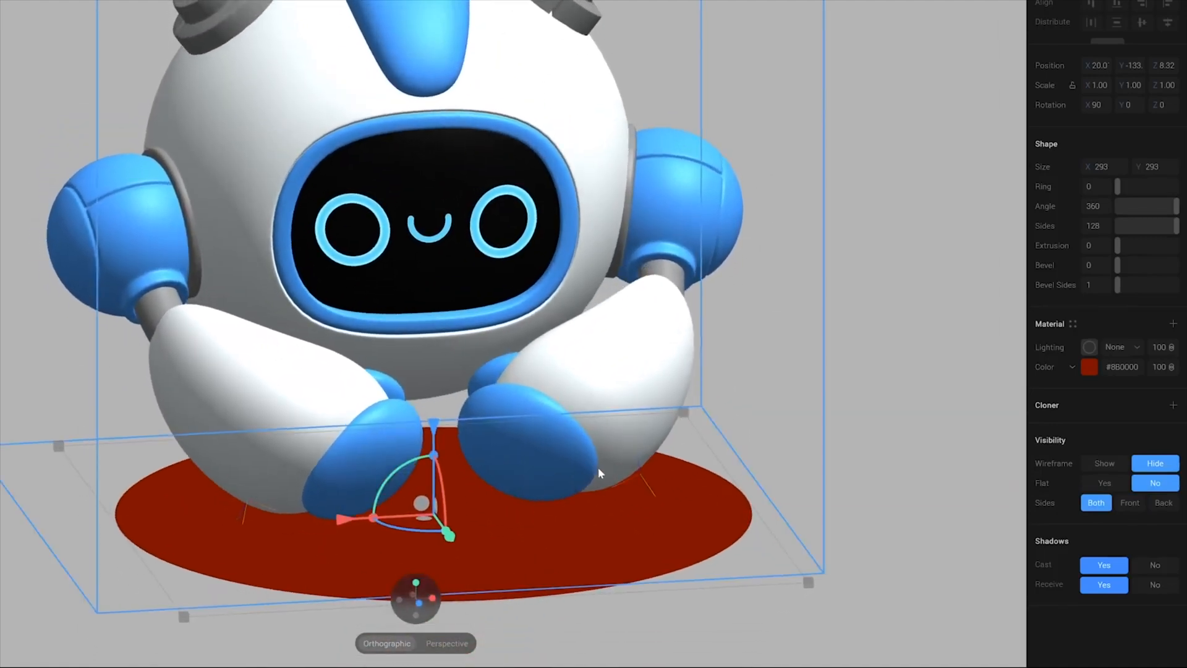
- Change the ellipse's colour layer to a gradient and set the gradient type to Radial
{"action": "left_click", "coordinate": [1090, 369]}
{"action": "left_click", "coordinate": [1074, 368]}
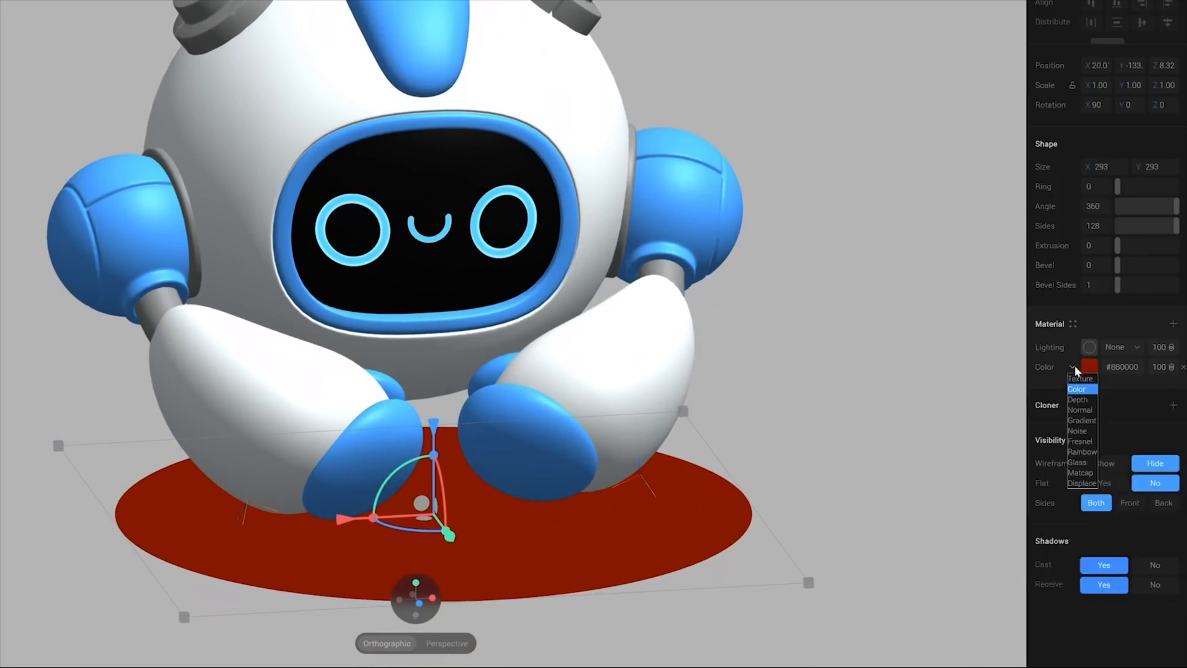
{"action": "left_click", "coordinate": [1080, 420]}
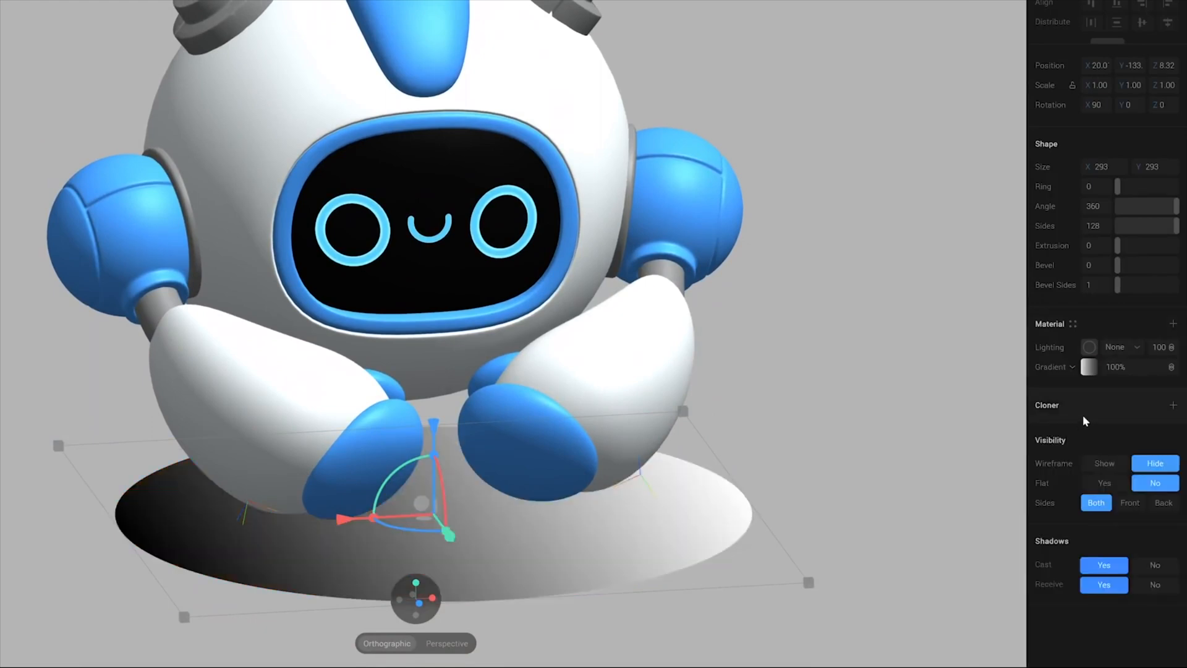
{"action": "left_click", "coordinate": [1090, 368]}
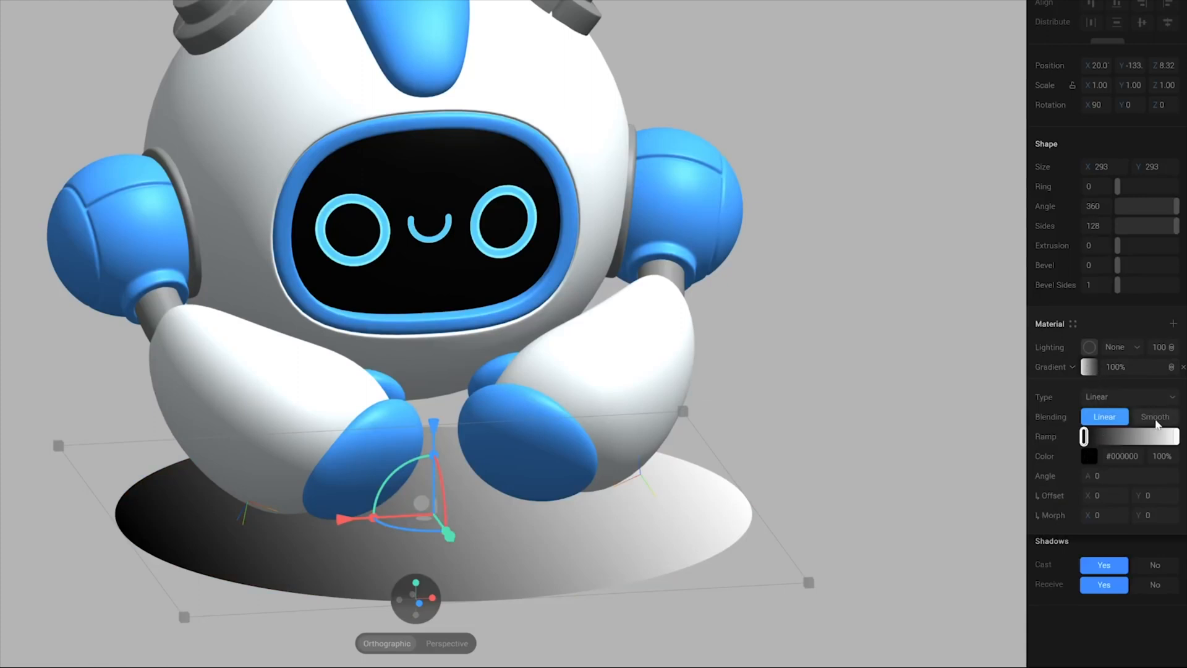
{"action": "left_click", "coordinate": [1153, 399]}
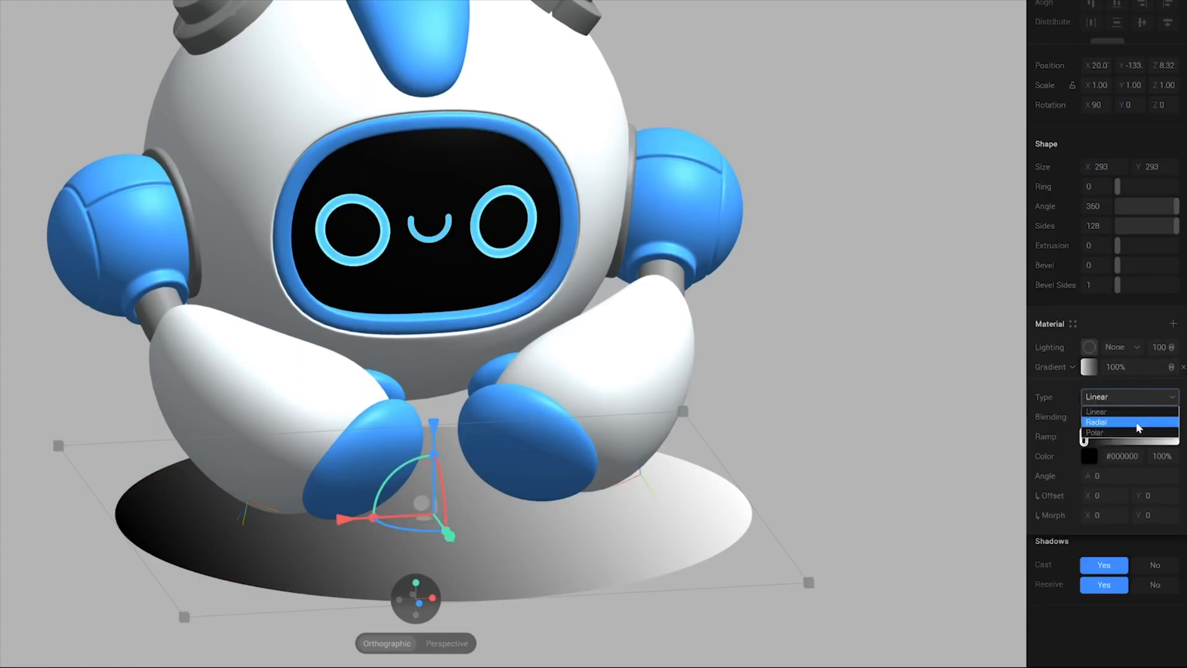
{"action": "left_click", "coordinate": [1138, 424]}
- Make the radial gradient's white outer stop 0% opaque and set its inner stop to the dark grey #525252
{"action": "left_click", "coordinate": [1175, 436]}
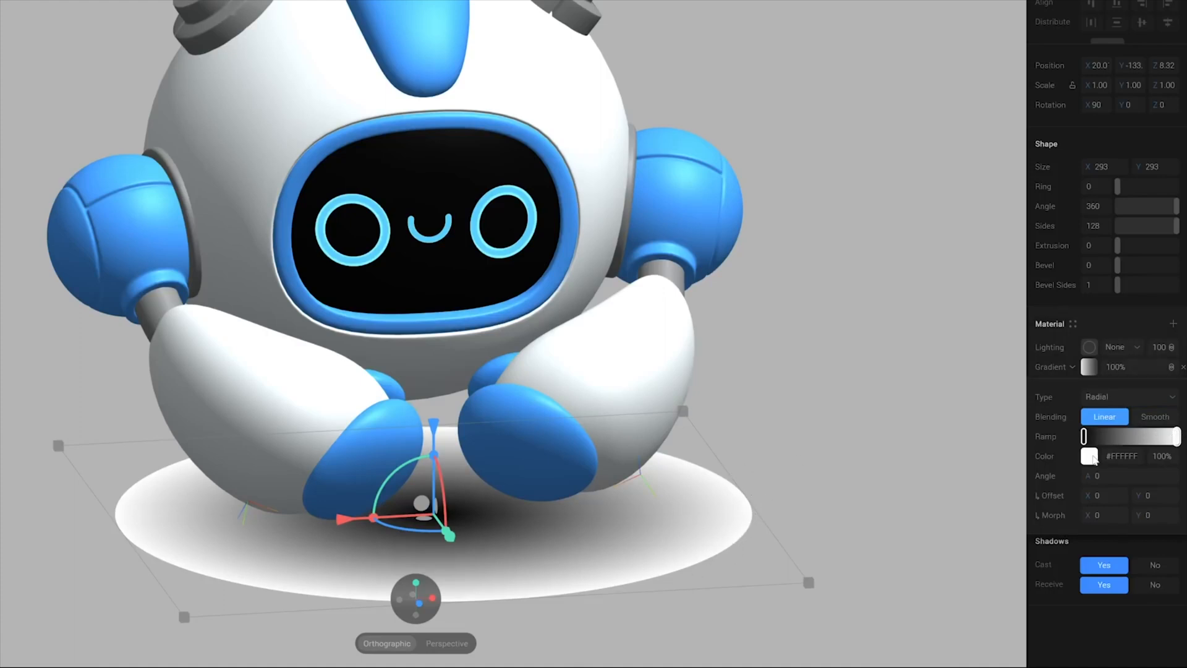
{"action": "left_click", "coordinate": [1092, 457]}
{"action": "left_click_drag", "start_coordinate": [1175, 654], "coordinate": [1038, 656]}
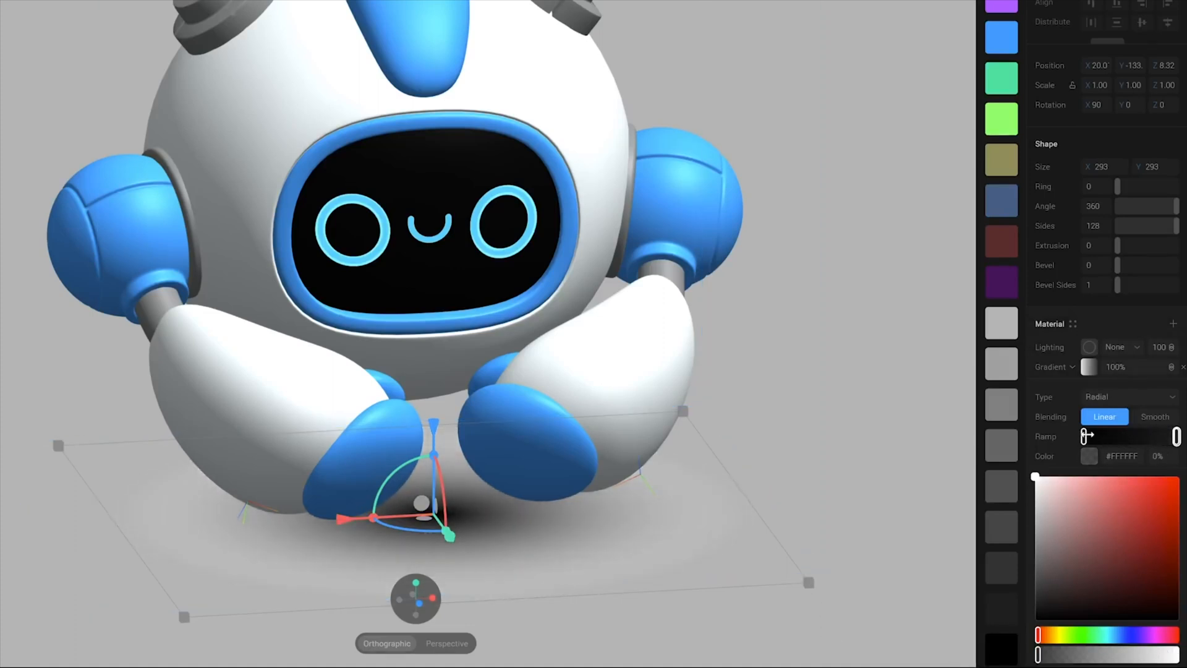
{"action": "left_click", "coordinate": [1084, 435]}
{"action": "left_click_drag", "start_coordinate": [1069, 564], "coordinate": [1017, 581]}
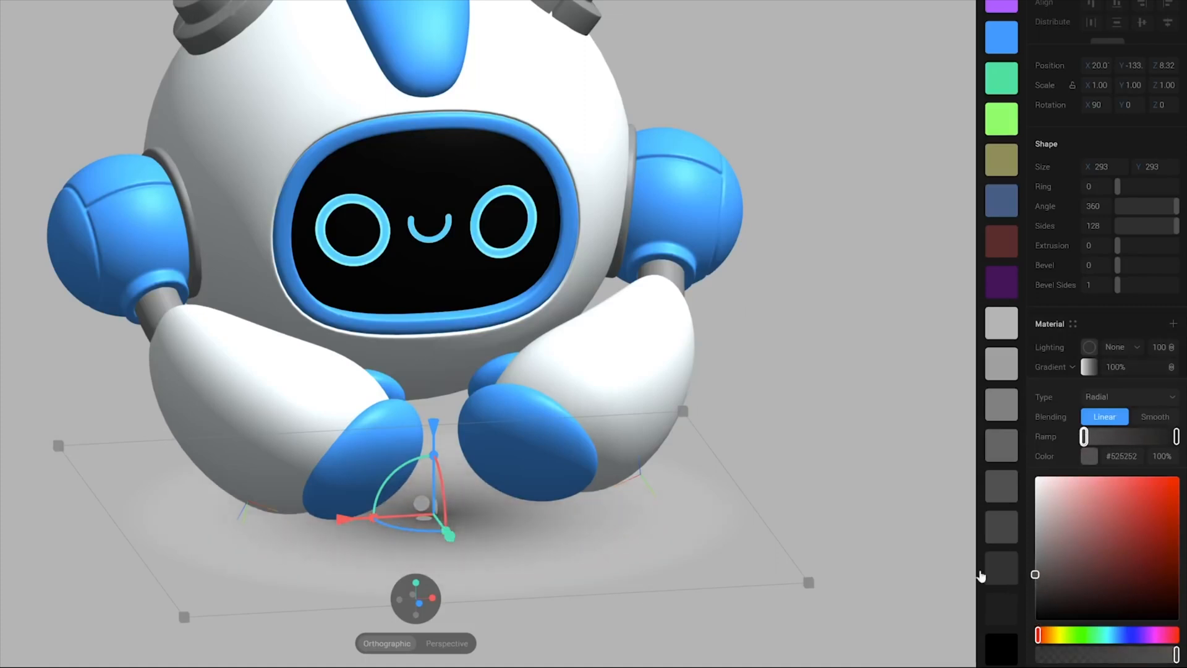
- Enlarge the shadow ellipse evenly to about 523 by 523
{"action": "left_click", "coordinate": [790, 580]}
{"action": "left_click", "coordinate": [473, 559]}
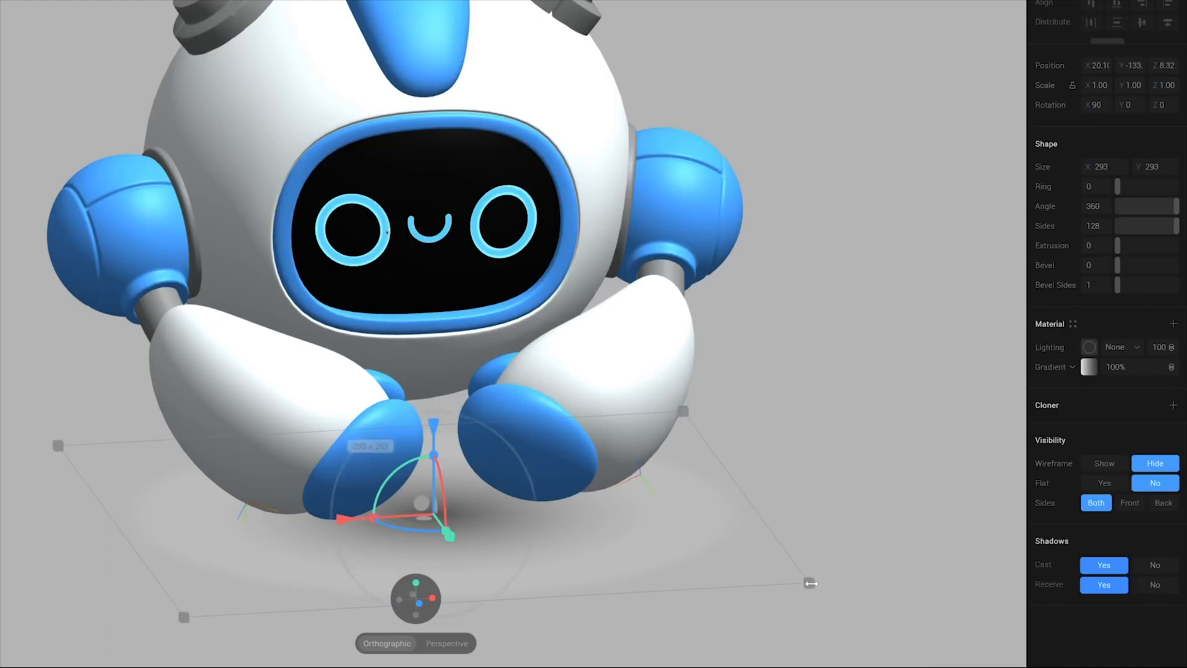
{"action": "left_click_drag", "start_coordinate": [809, 583], "coordinate": [922, 618]}
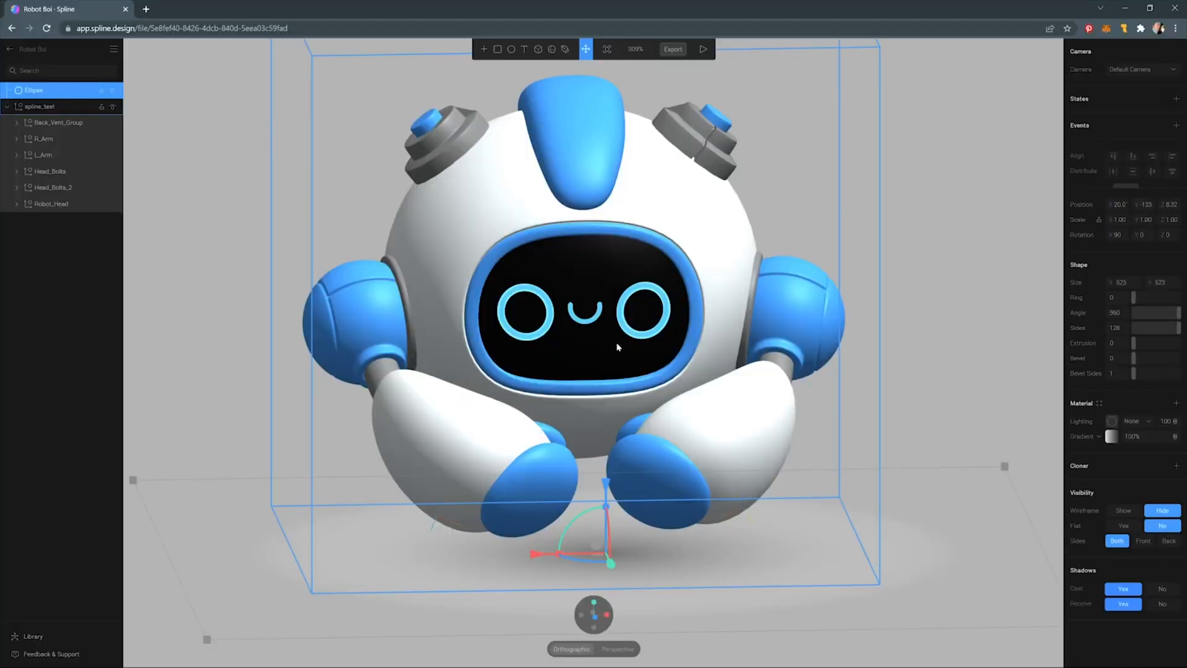
- Add a second state to the ellipse, shrink it there to about 375 by 375, and compare it with the base state
{"action": "left_click", "coordinate": [554, 540]}
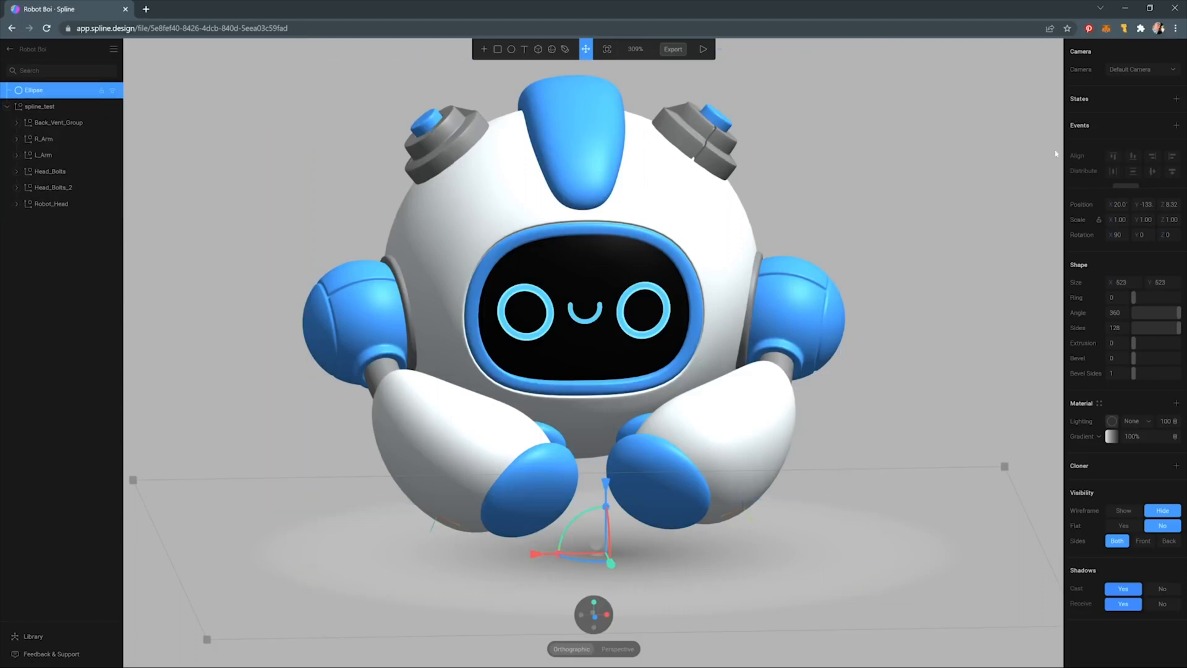
{"action": "left_click", "coordinate": [1176, 99]}
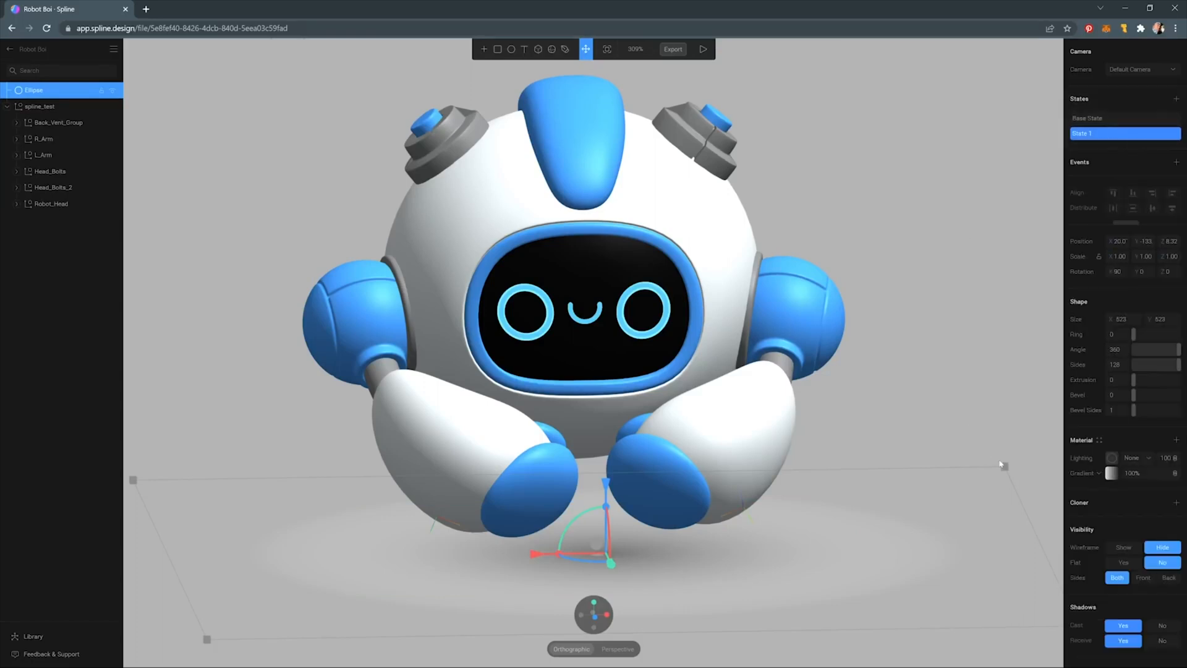
{"action": "left_click_drag", "start_coordinate": [1005, 465], "coordinate": [906, 469]}
{"action": "left_click", "coordinate": [1118, 118]}
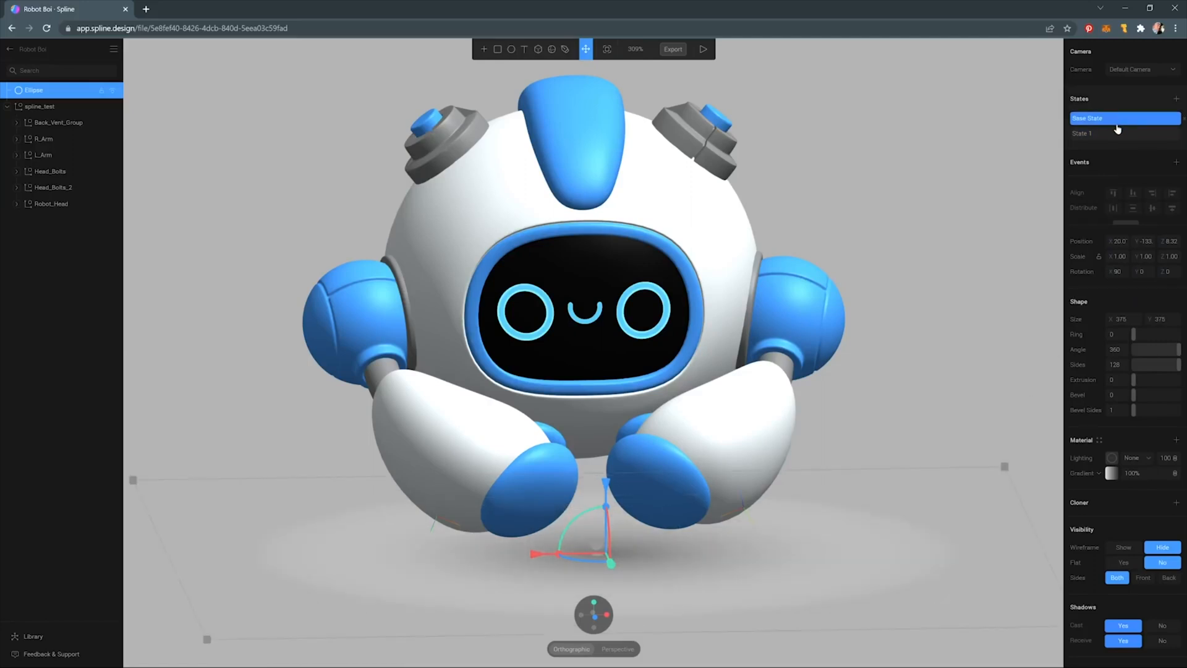
{"action": "left_click", "coordinate": [1117, 134]}
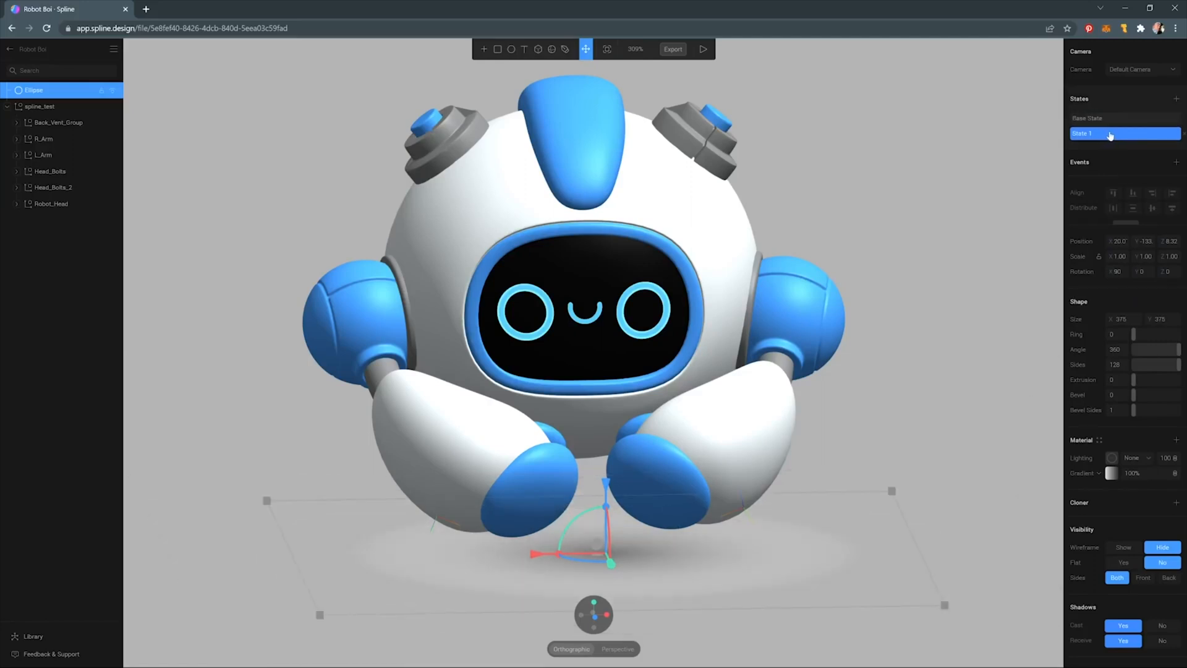
- Give the ellipse a Start event to State 1 with Duration 2 and both Cycle and Repeat turned on
{"action": "left_click", "coordinate": [1176, 164]}
{"action": "left_click", "coordinate": [1141, 181]}
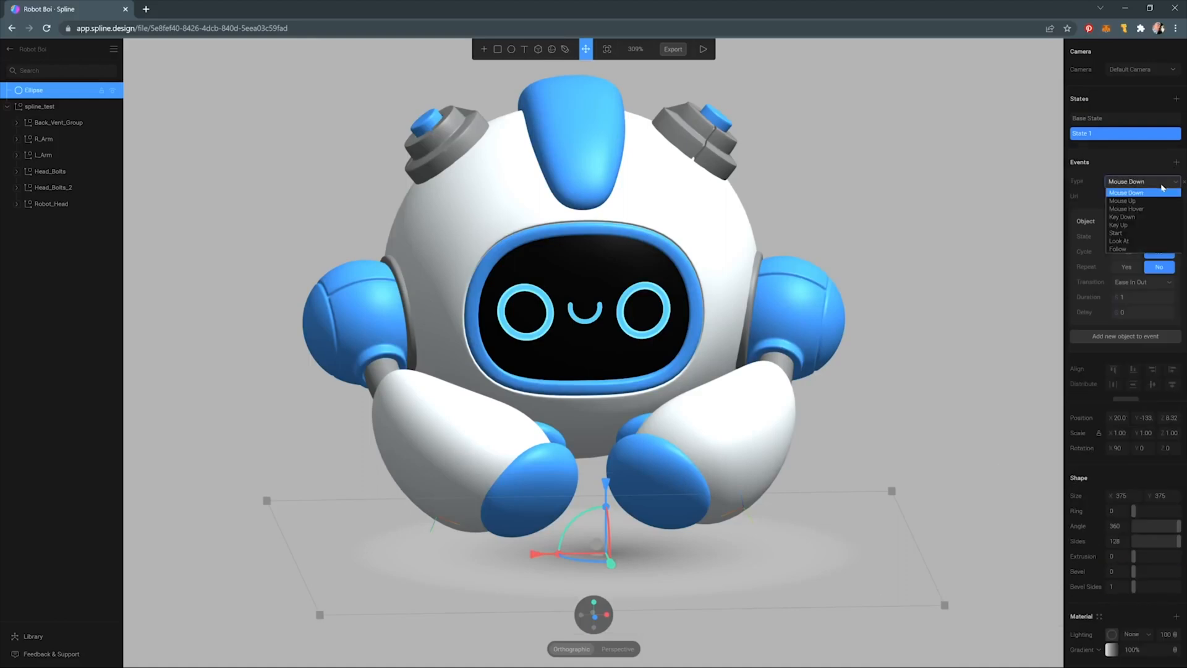
{"action": "left_click", "coordinate": [1141, 240]}
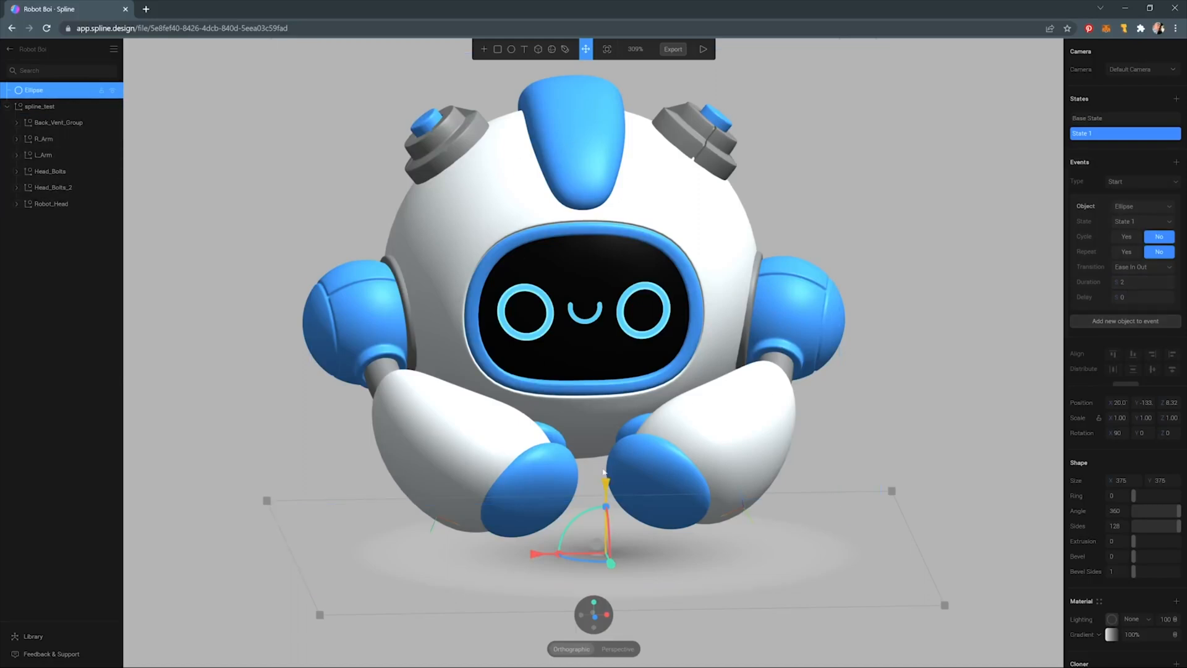
{"action": "left_click", "coordinate": [1126, 238]}
{"action": "left_click", "coordinate": [1127, 271]}
{"action": "left_click", "coordinate": [960, 305]}
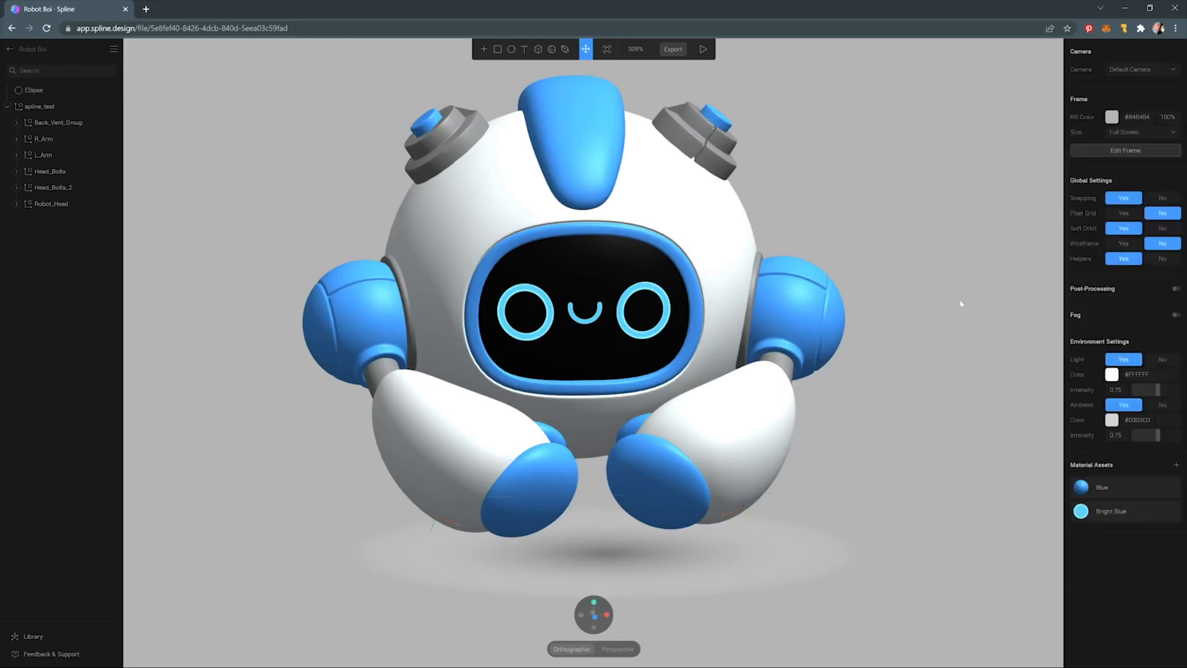
- Play the scene to check the shadow's scaling against the robot's floating motion, and return to editing
{"action": "left_click_drag", "start_coordinate": [960, 305], "coordinate": [951, 288], "text": "alt"}
{"action": "left_click", "coordinate": [703, 49]}
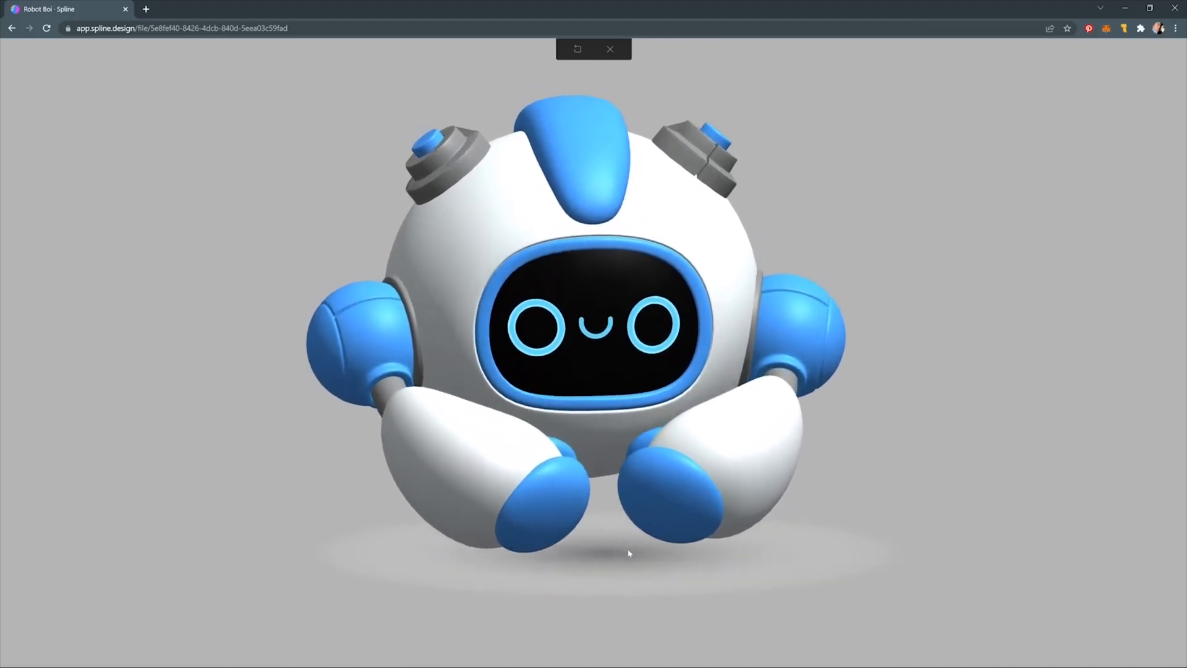
{"action": "key", "text": "Escape"}
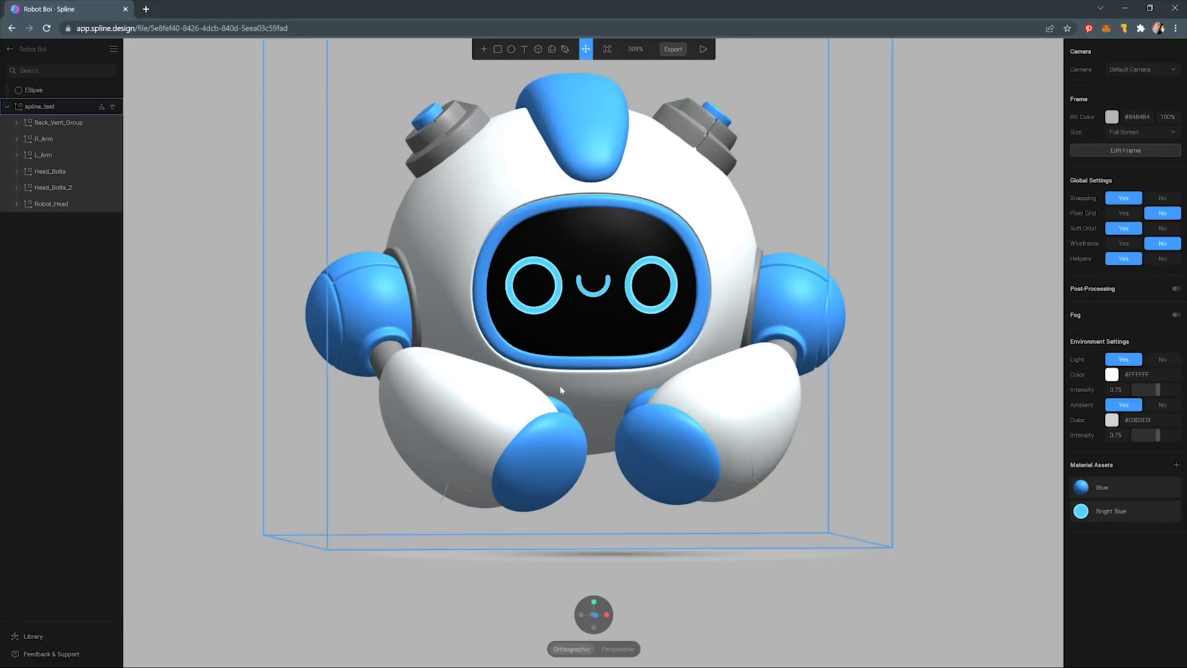
- Add a Look At event to the whole spline_test robot group and play the scene to test it
{"action": "left_click", "coordinate": [703, 226]}
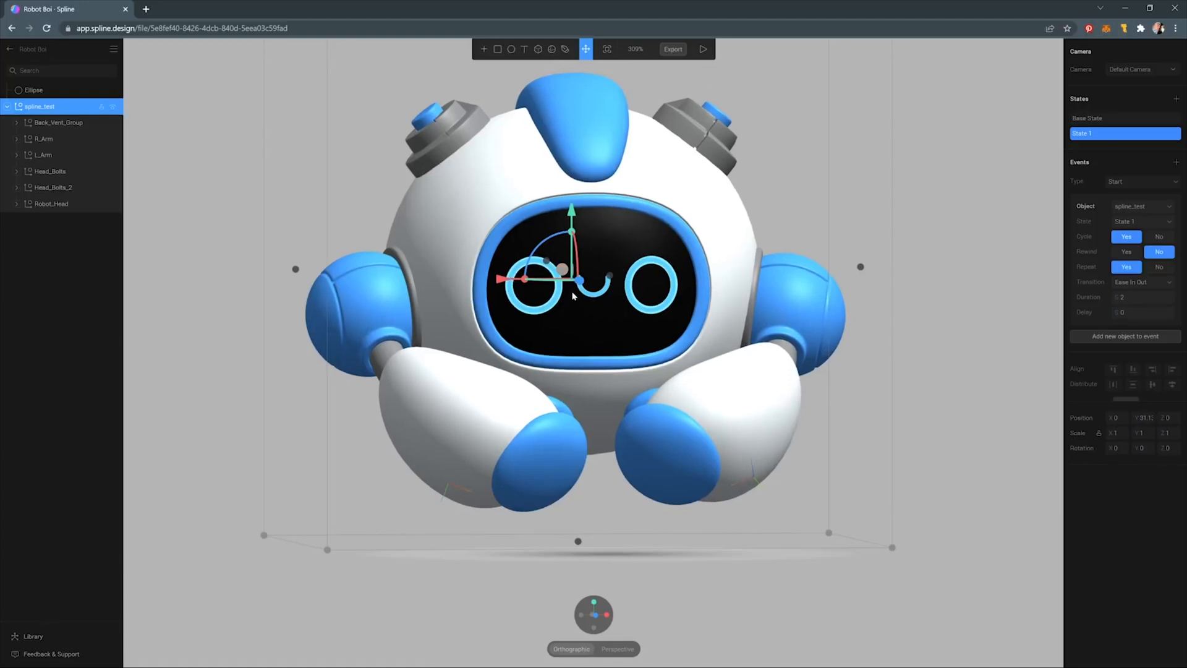
{"action": "left_click", "coordinate": [1178, 163]}
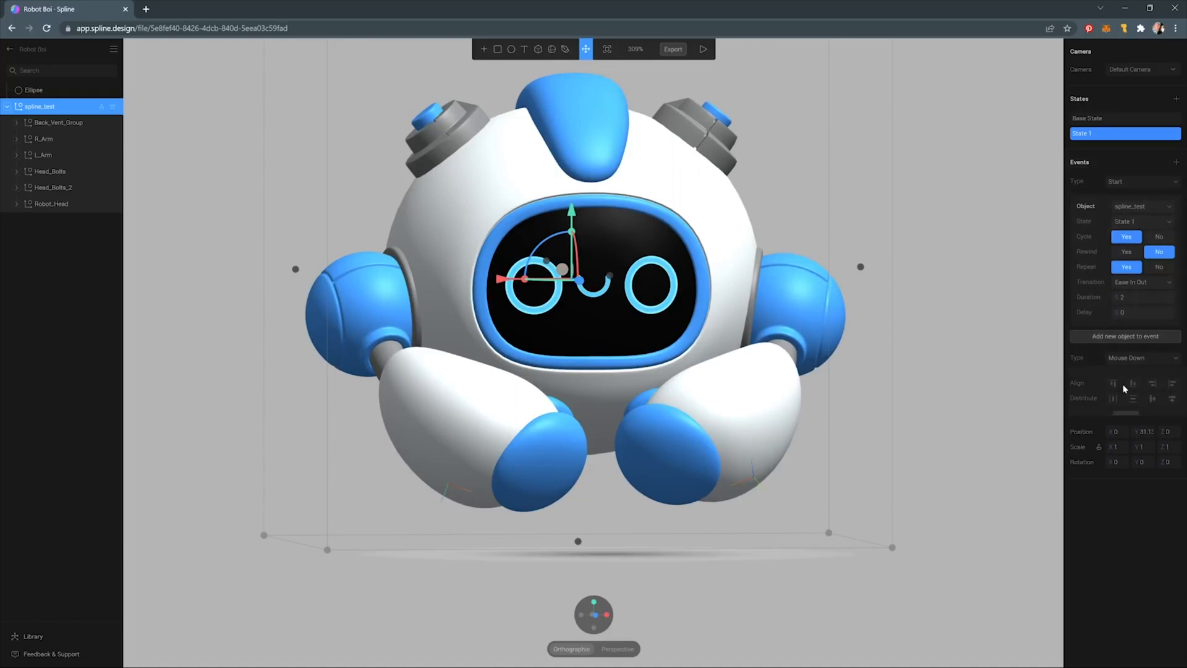
{"action": "left_click", "coordinate": [1113, 358]}
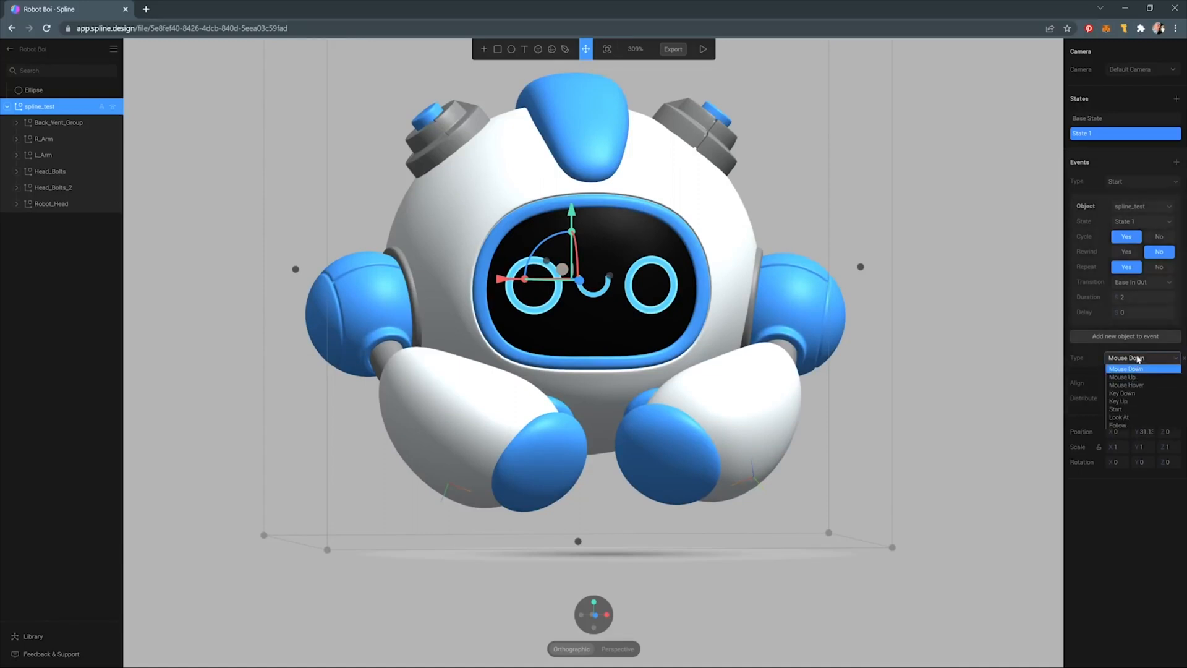
{"action": "left_click", "coordinate": [1134, 418]}
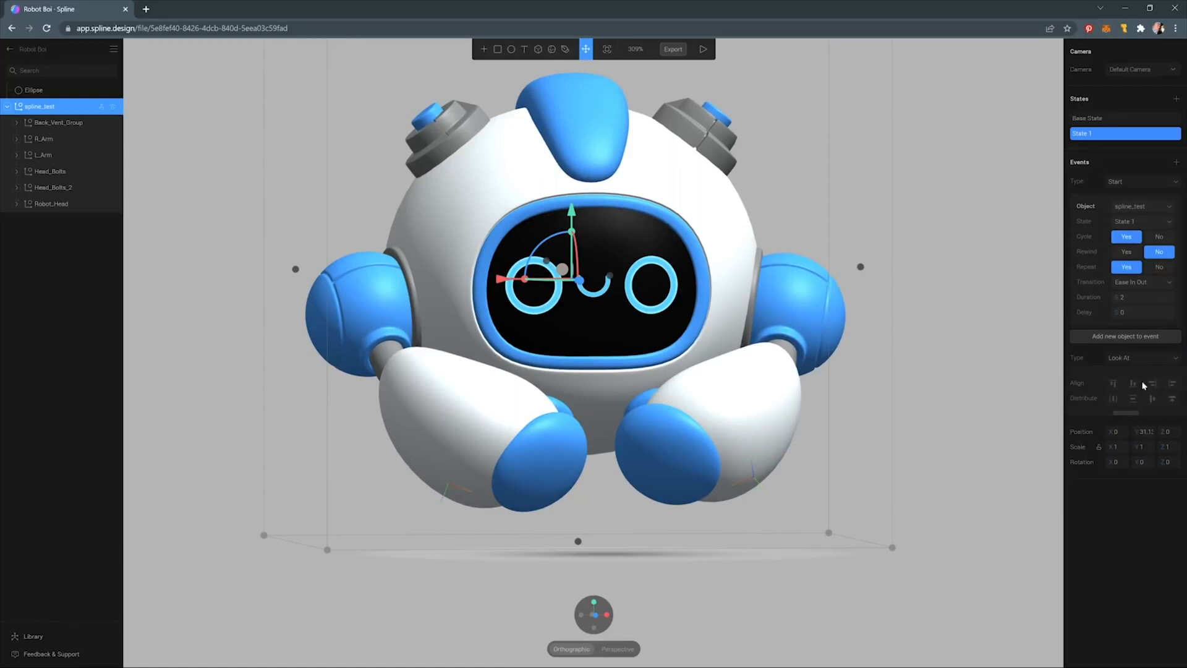
{"action": "left_click", "coordinate": [703, 49]}
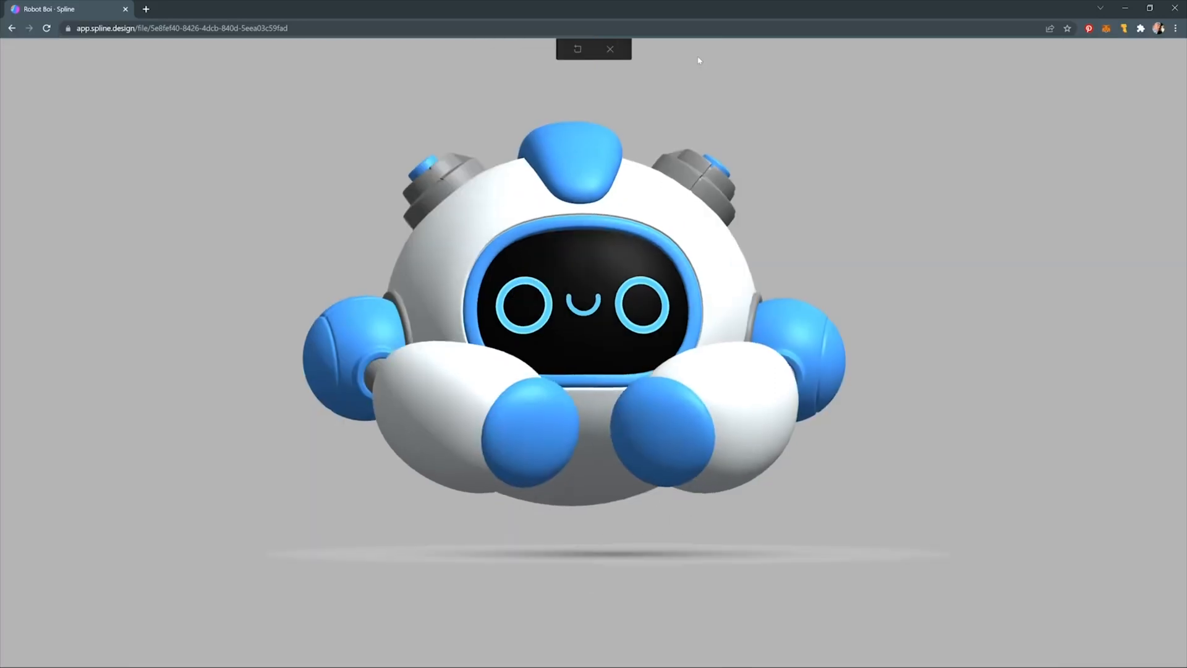